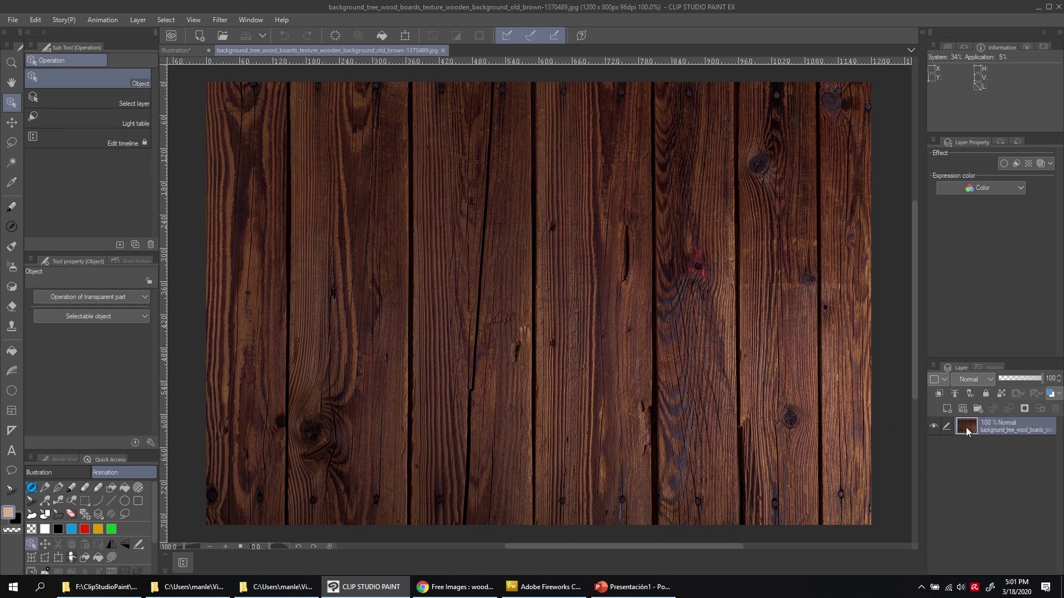
Add a new raster layer above the wood photo and fill the whole canvas area on it with white
click(947, 409)
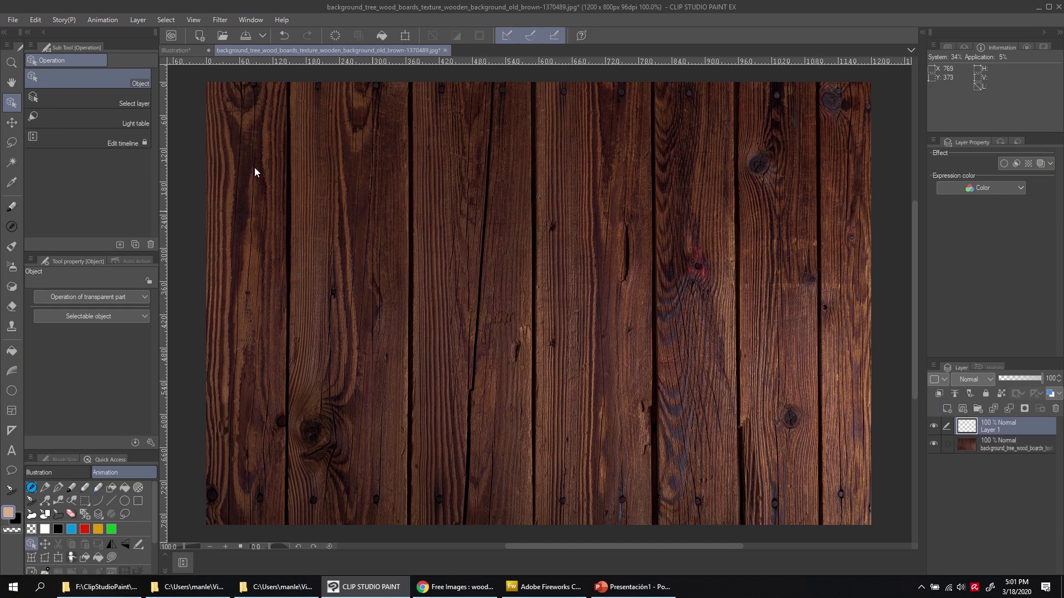
click(9, 144)
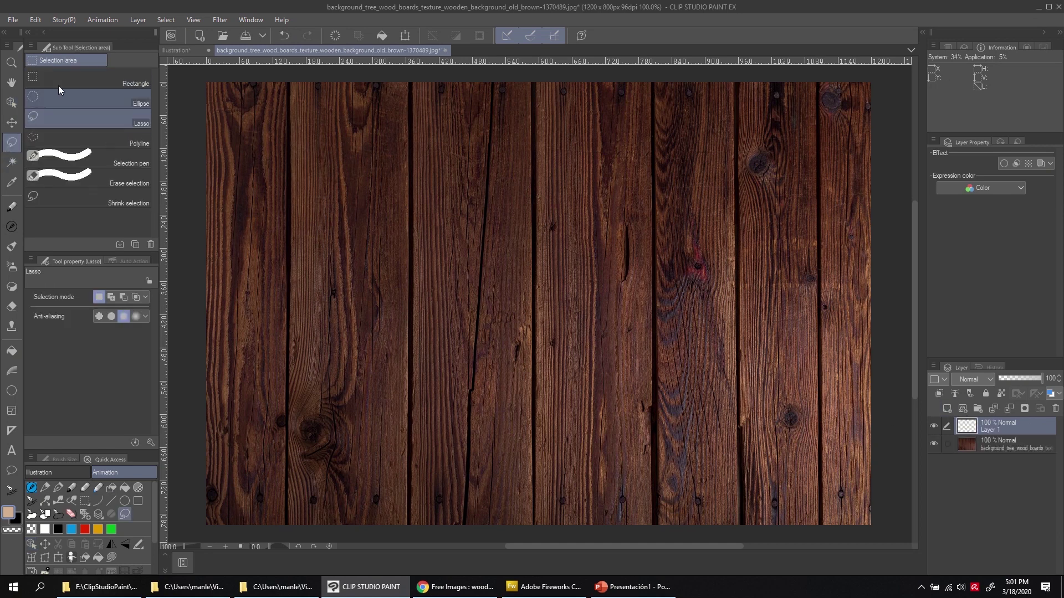
click(83, 80)
mouse_move(189, 71)
mouse_down()
mouse_move(510, 295)
mouse_move(833, 540)
mouse_move(889, 543)
mouse_up()
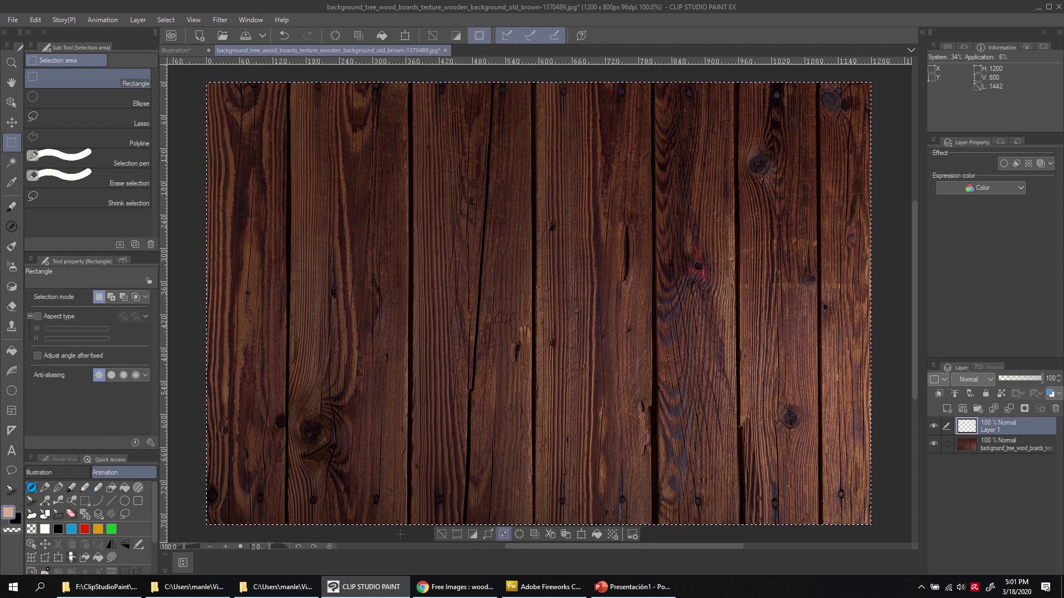
click(46, 531)
click(595, 534)
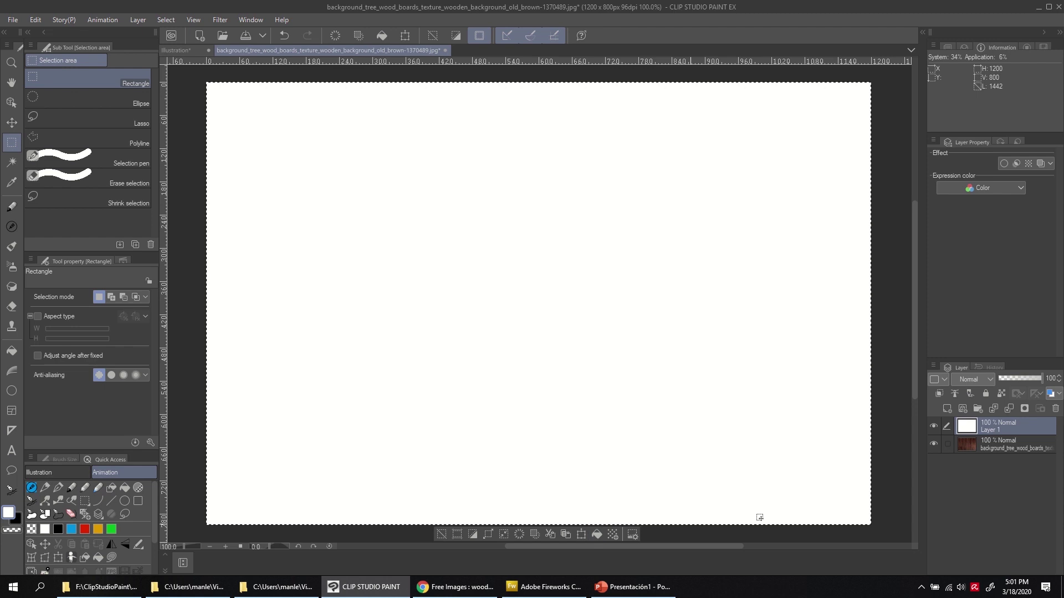
Set the white layer's blending mode to Color and clear the selection
click(985, 381)
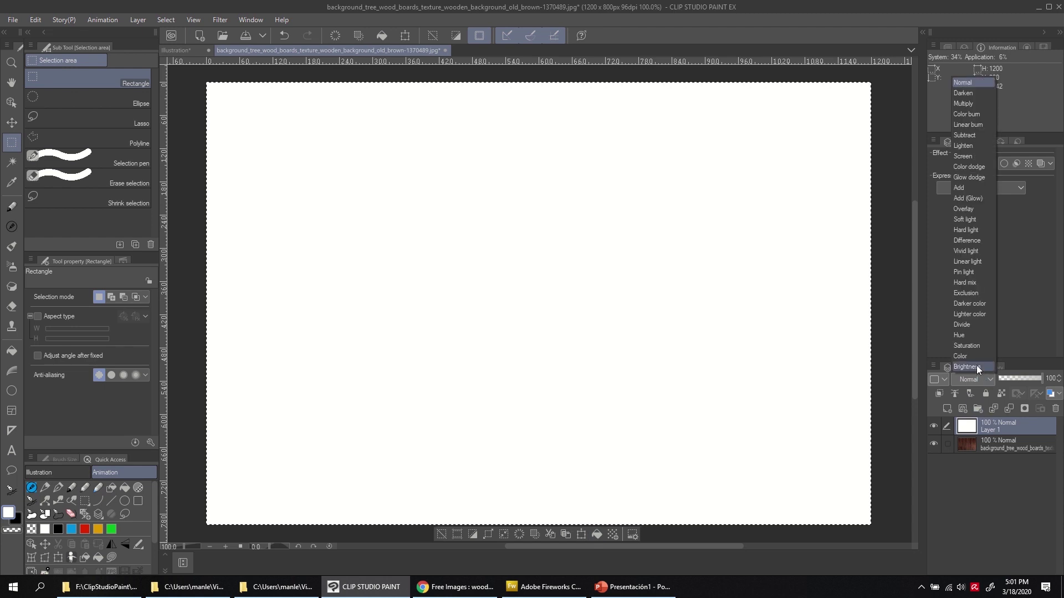
click(976, 335)
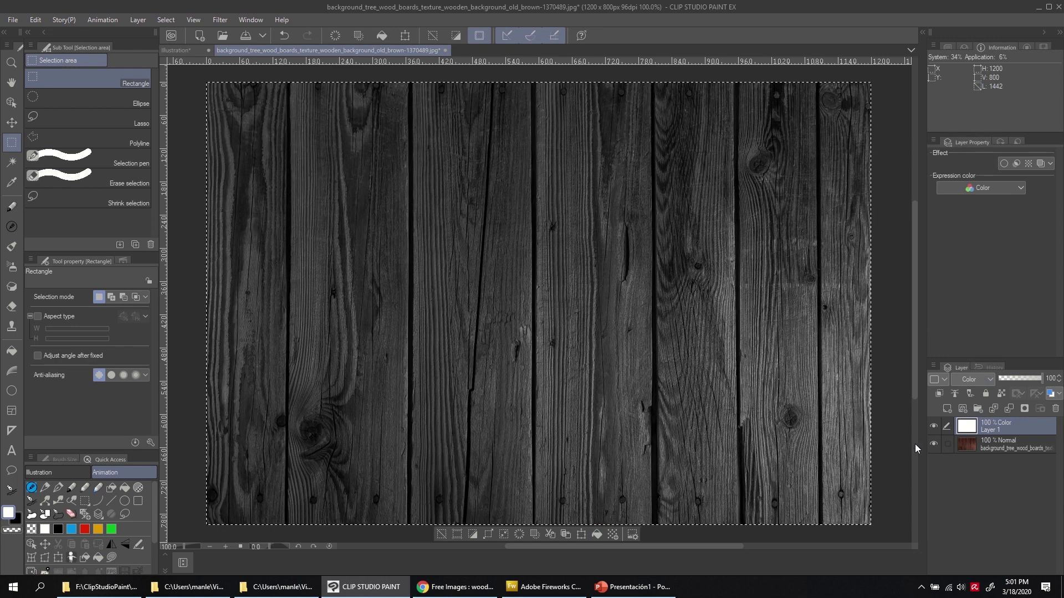
click(440, 535)
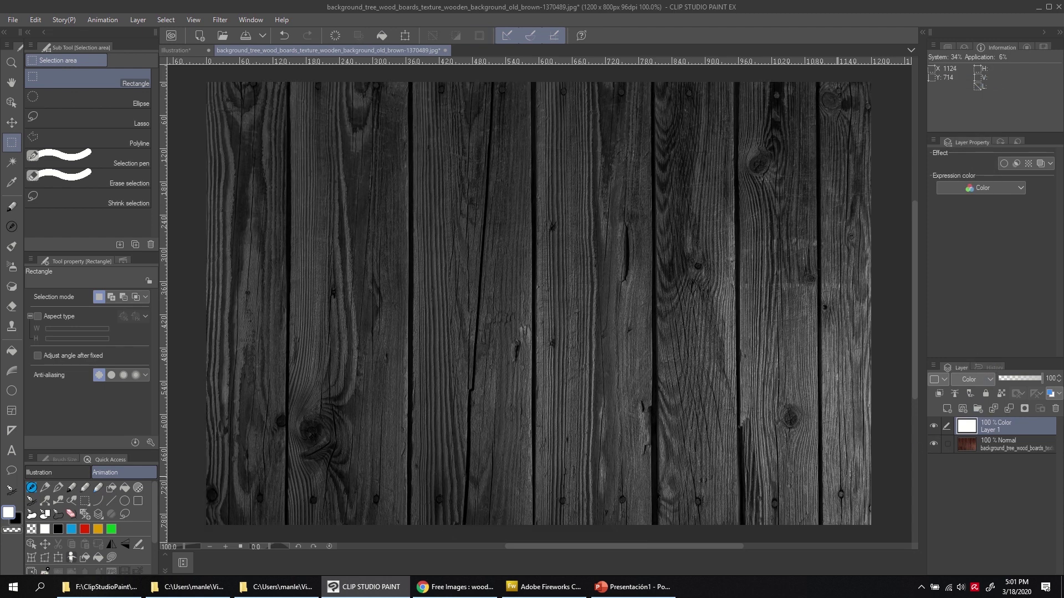
Create a new layer directly above the wood photo and hide the white Color layer
click(975, 445)
click(947, 409)
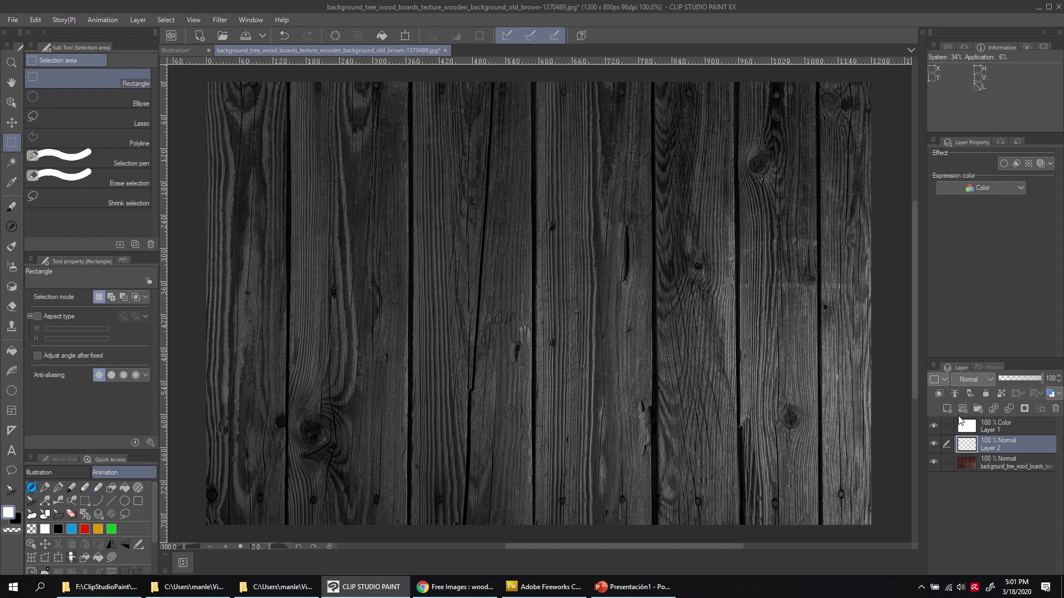
click(12, 246)
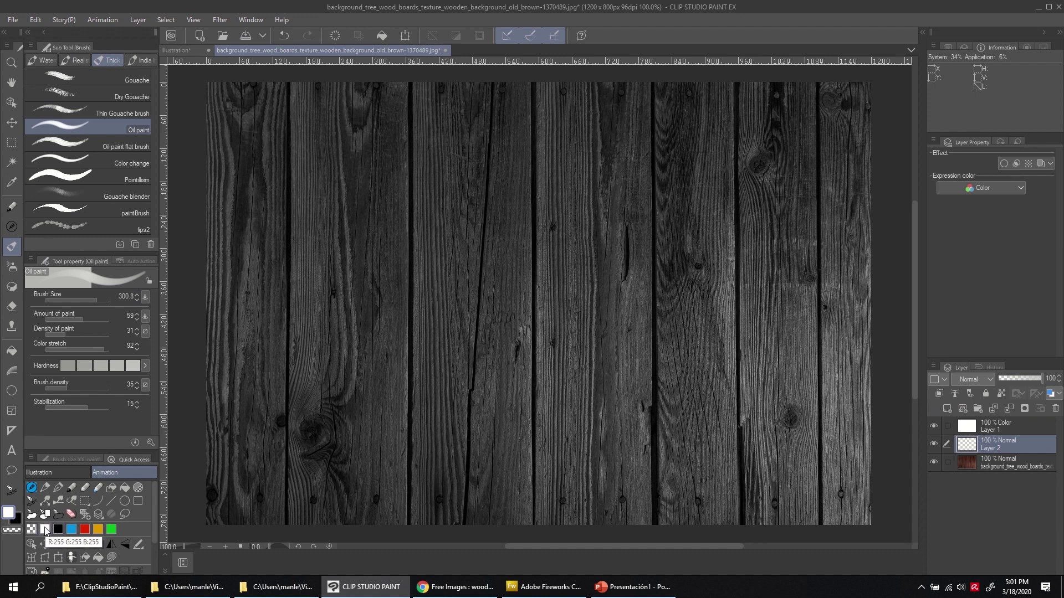
click(934, 428)
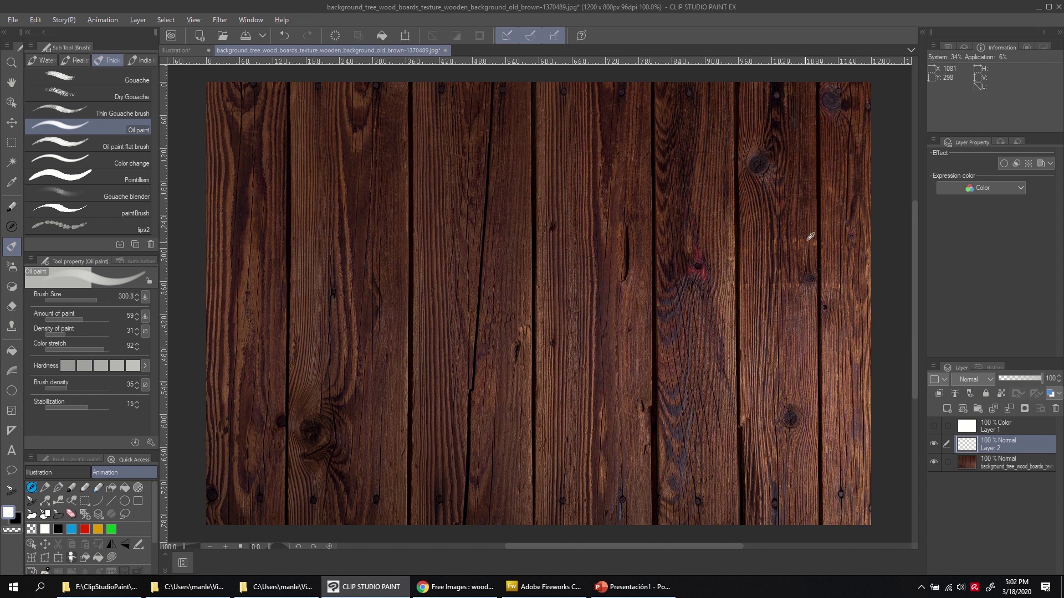
Set the new layer to Multiply and paint brown sampled from the wood over the brighter planks in the photo's lower-right area
alt+click(817, 222)
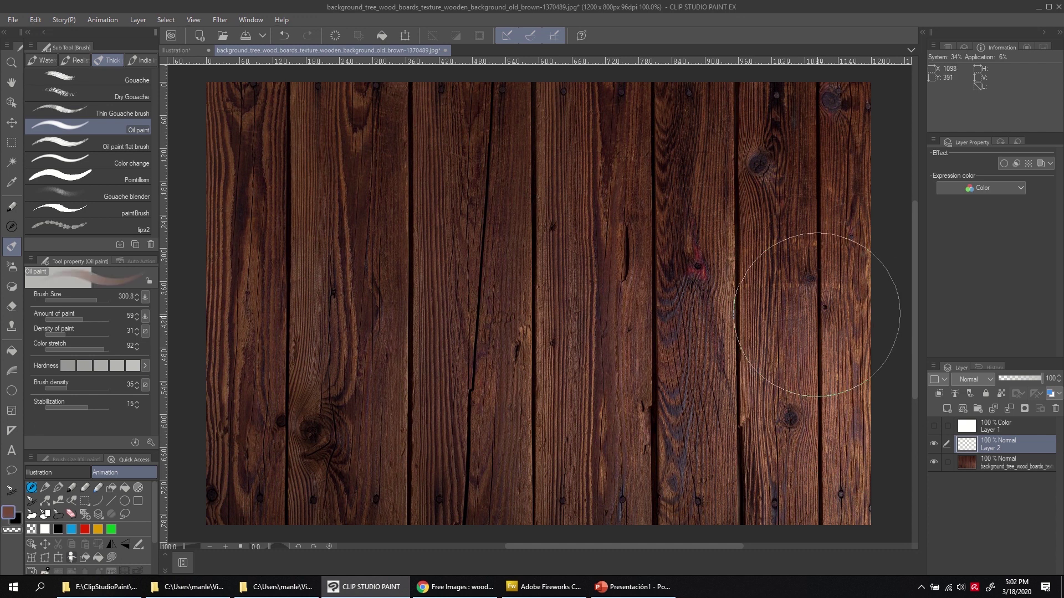
click(984, 380)
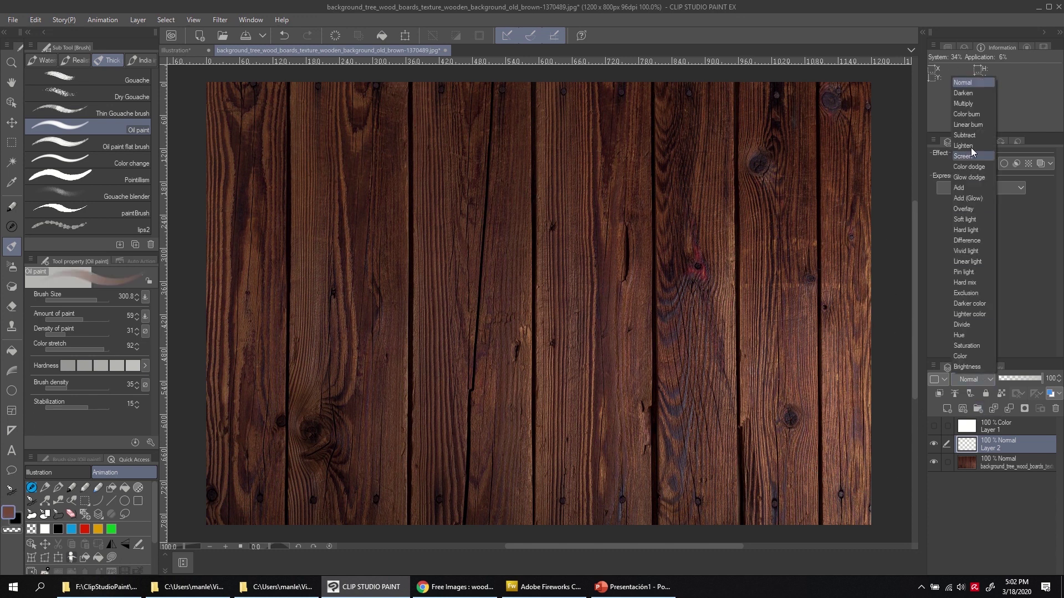
click(975, 104)
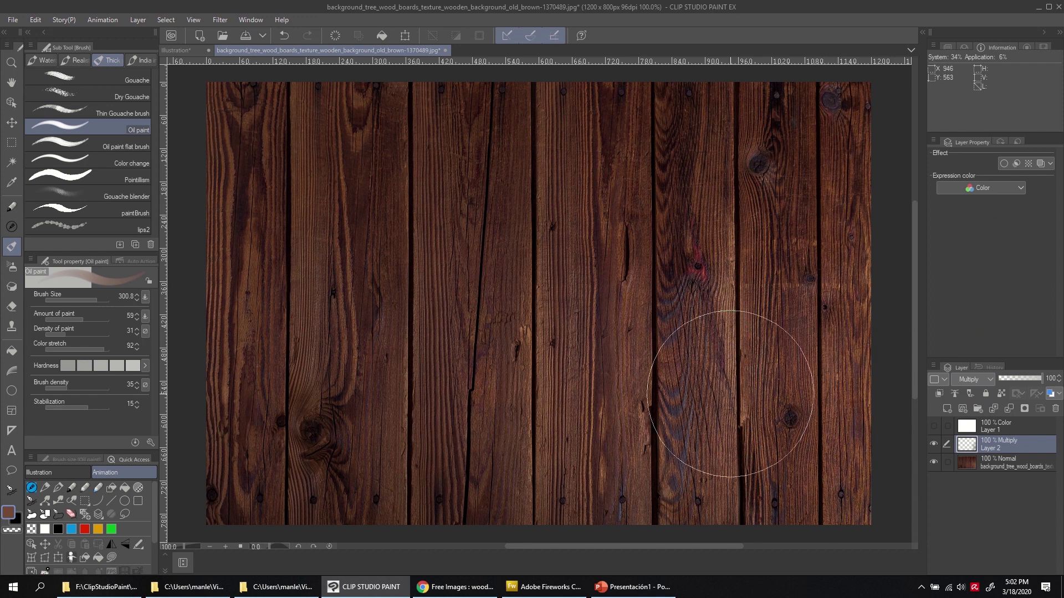
click(11, 266)
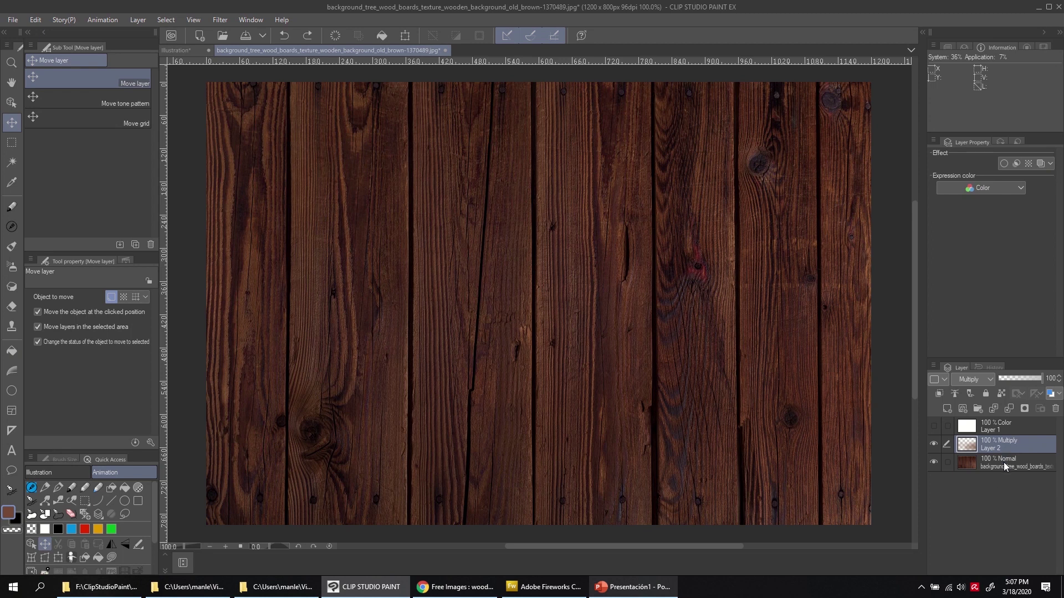
Merge the Multiply shading layer with the wood photo layer
right_click(1004, 466)
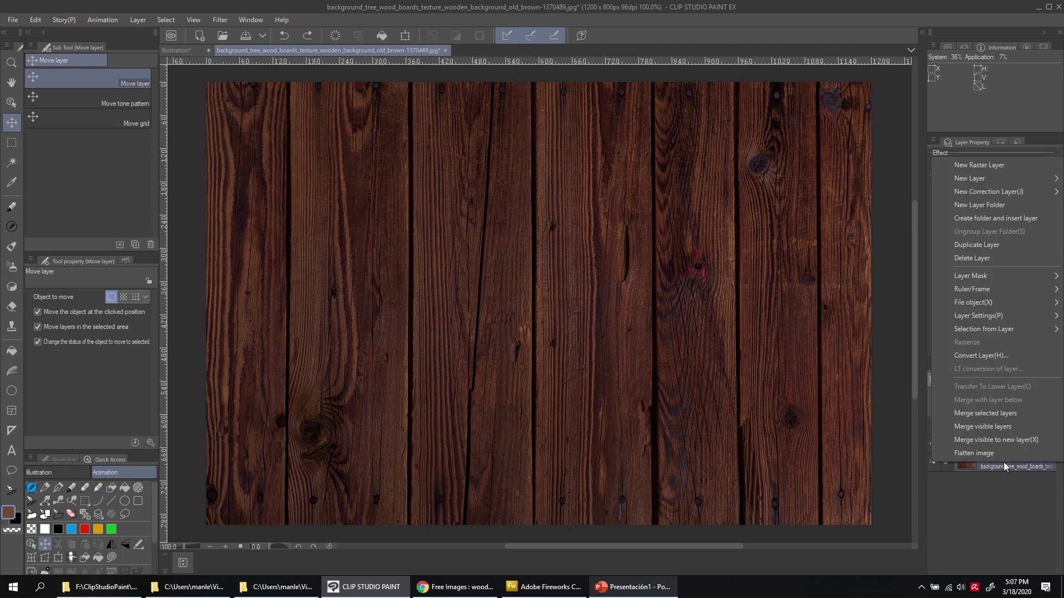
click(1007, 416)
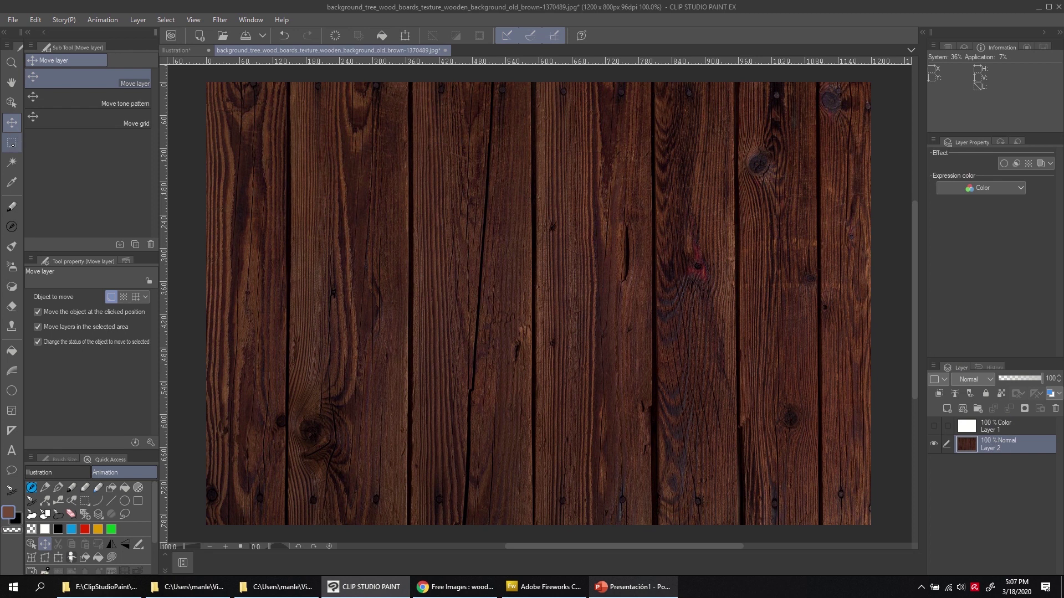
click(12, 143)
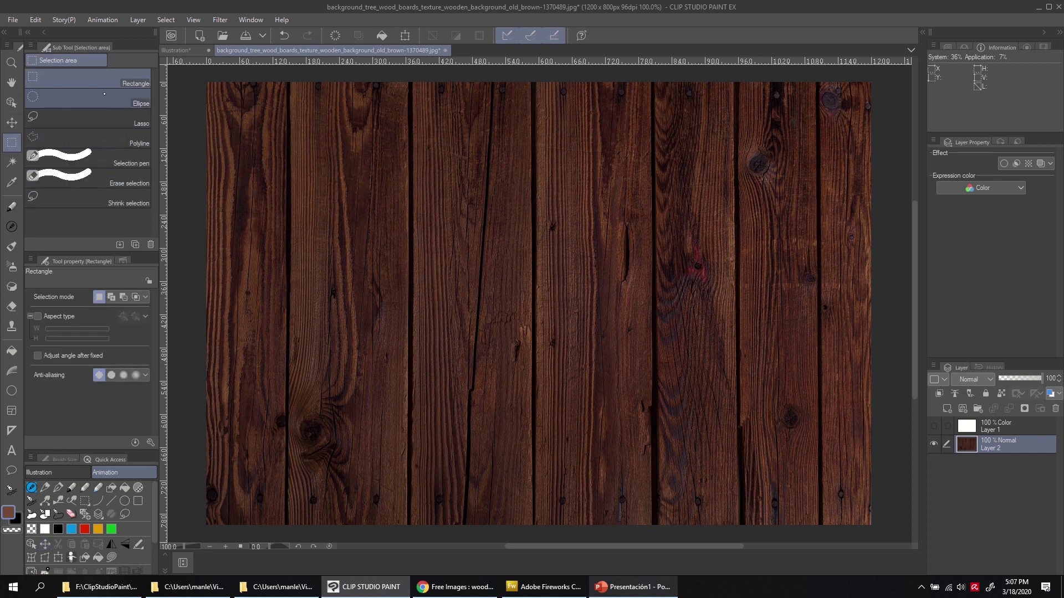
drag(193, 412, 880, 527)
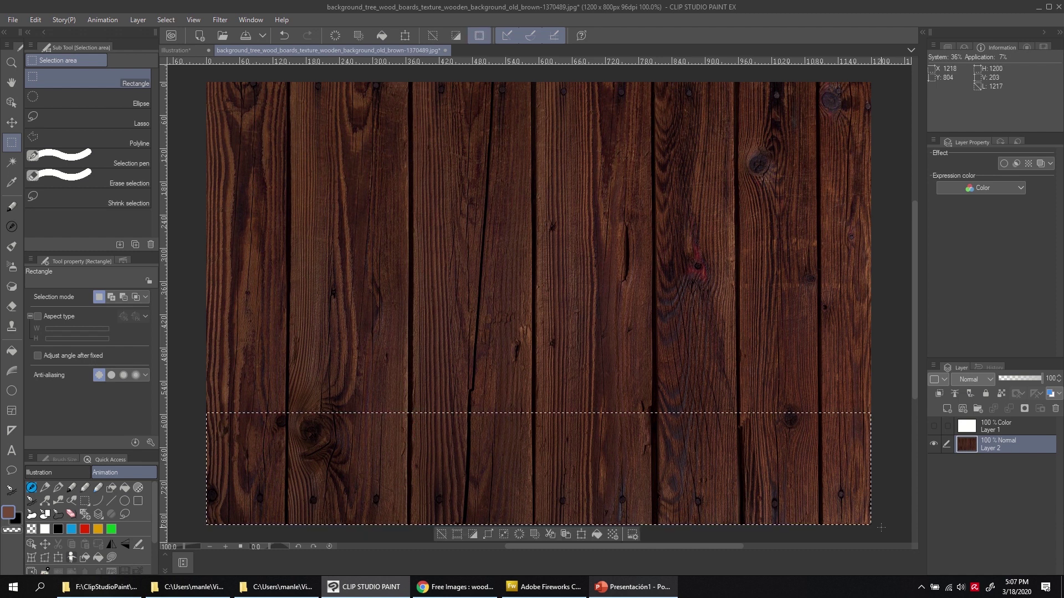
click(868, 513)
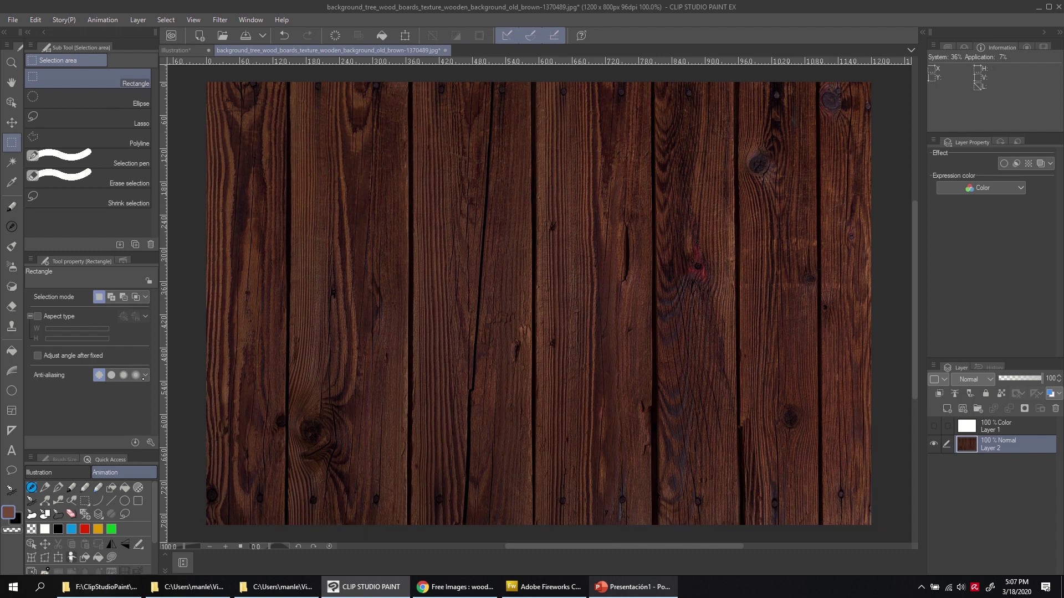
Cover the nails along the lower ends of the planks with nearby wood grain using the Copy stamp
click(11, 326)
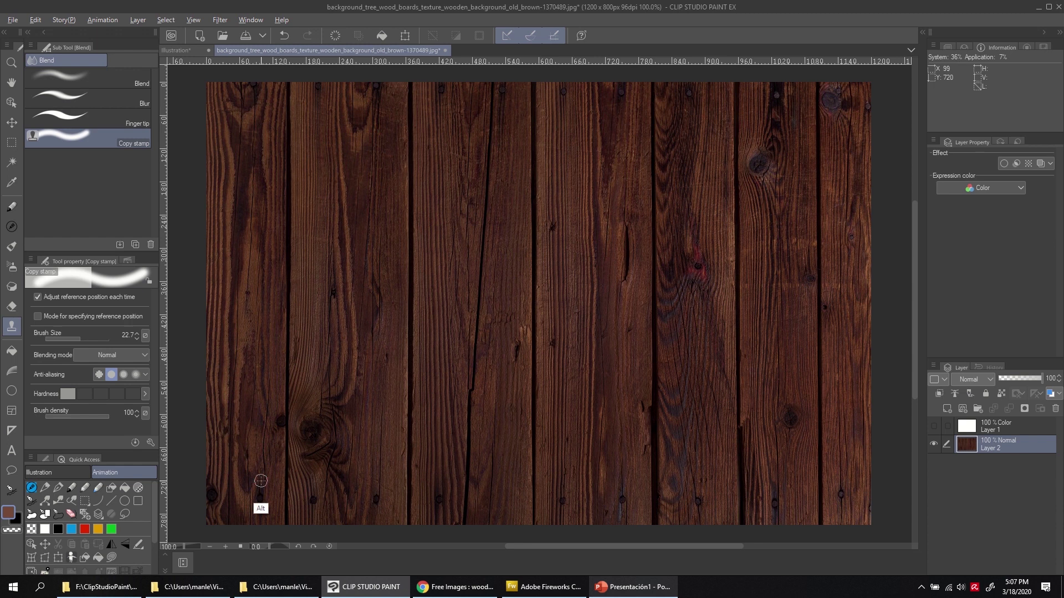
drag(261, 499, 314, 508)
alt+click(313, 492)
key(ctrl+z)
drag(313, 499, 313, 503)
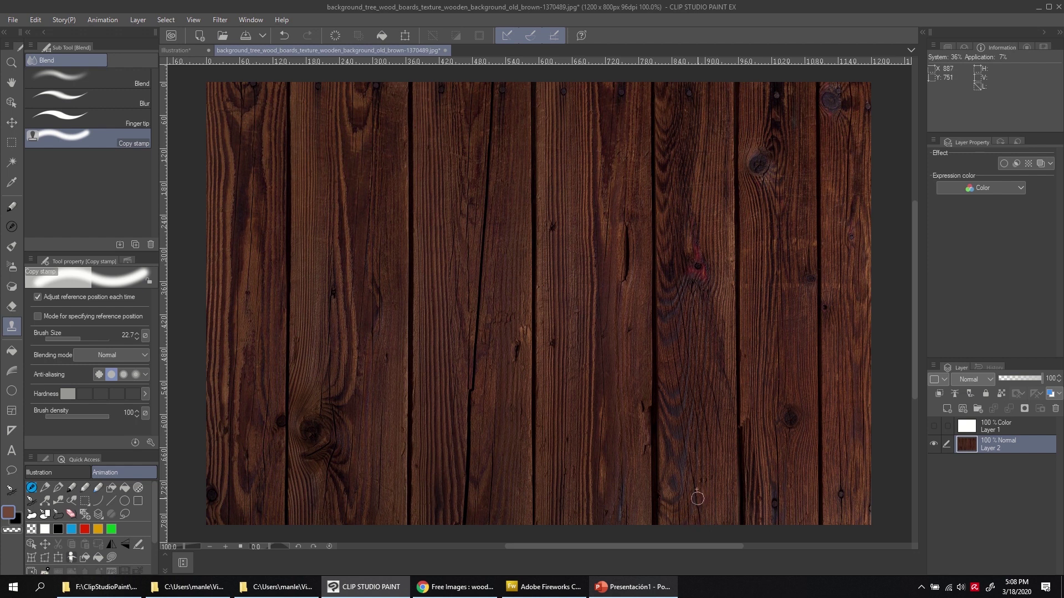
key(alt)
alt+click(775, 497)
key(alt)
alt+click(775, 493)
key(alt)
alt+click(836, 497)
Copy a full-width strip of about 1200 × 276 px from the wood's lower edge onto its own layer and clear the selection
key(m)
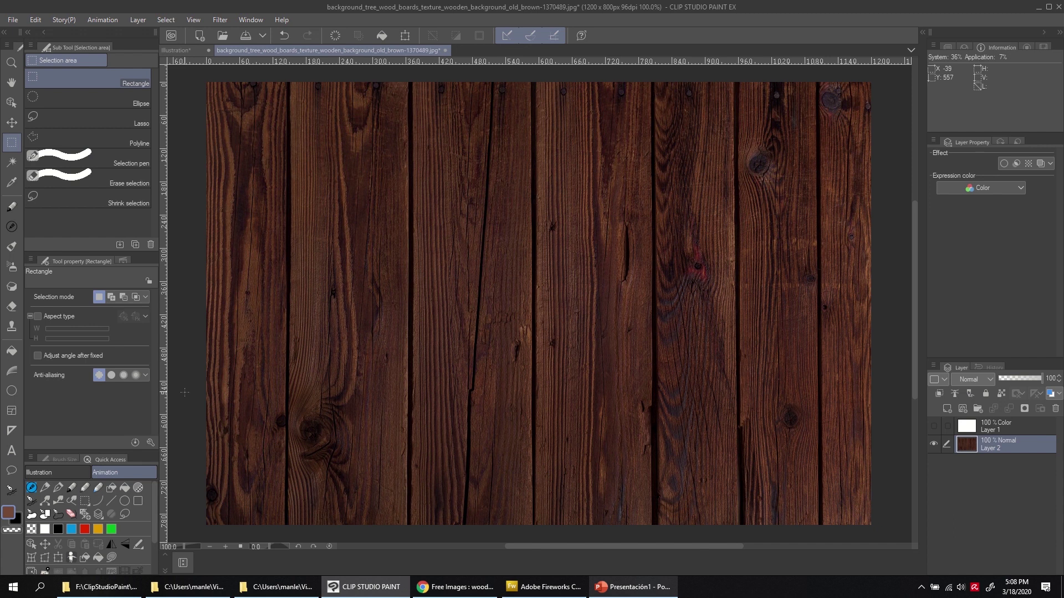
drag(192, 373, 889, 537)
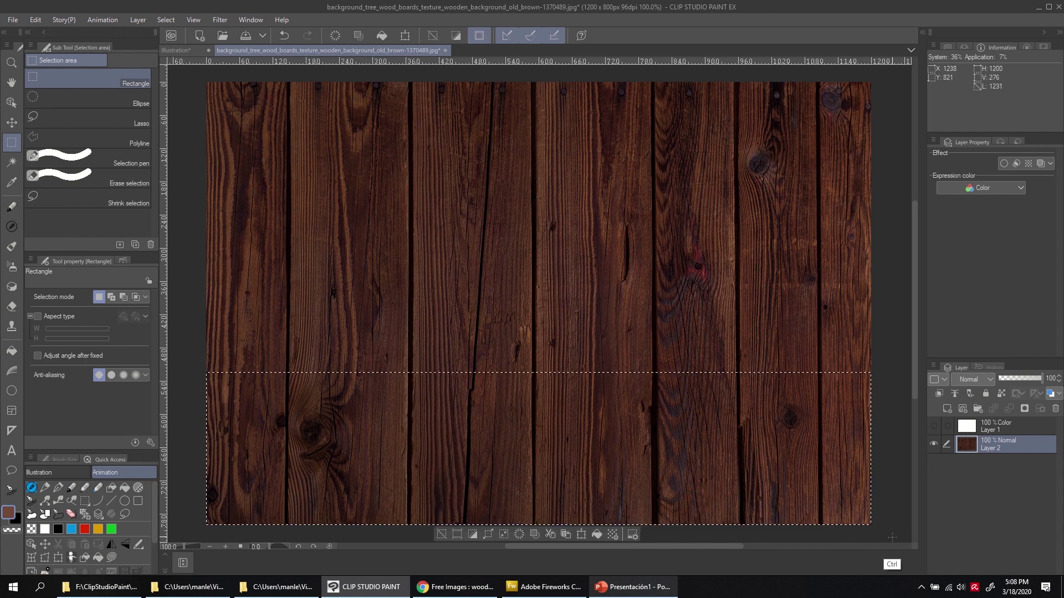
key(ctrl+c)
key(ctrl+v)
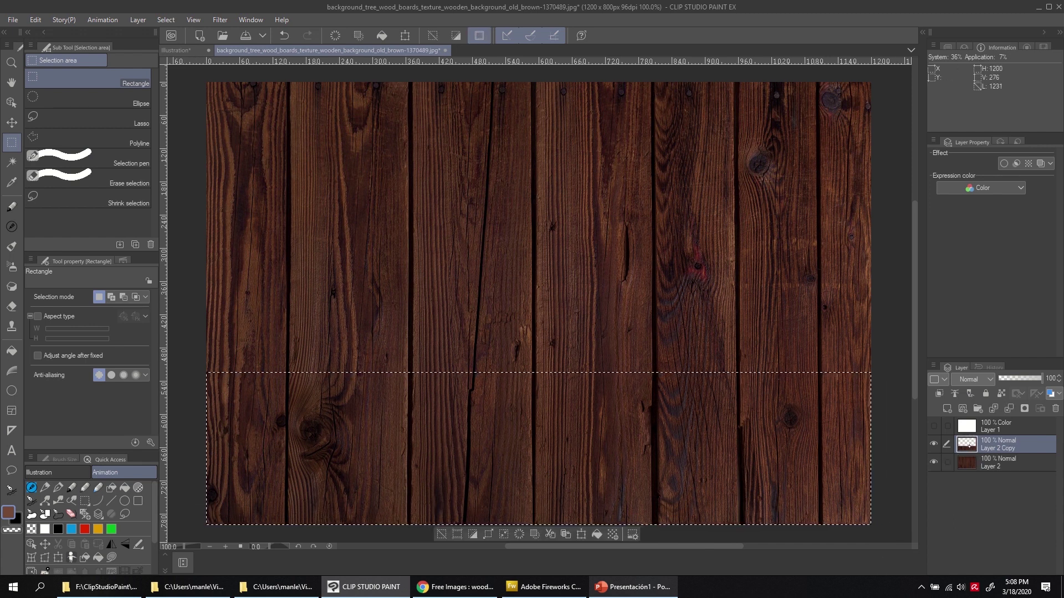
click(442, 534)
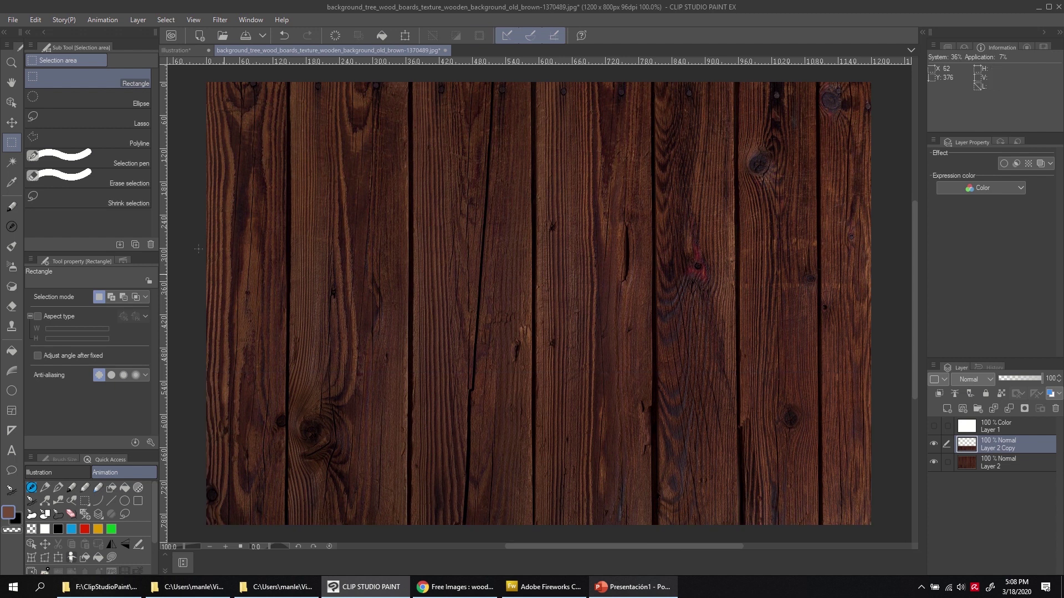
Flip the copied wood strip vertically and move it straight up to the canvas's upper edge
click(35, 20)
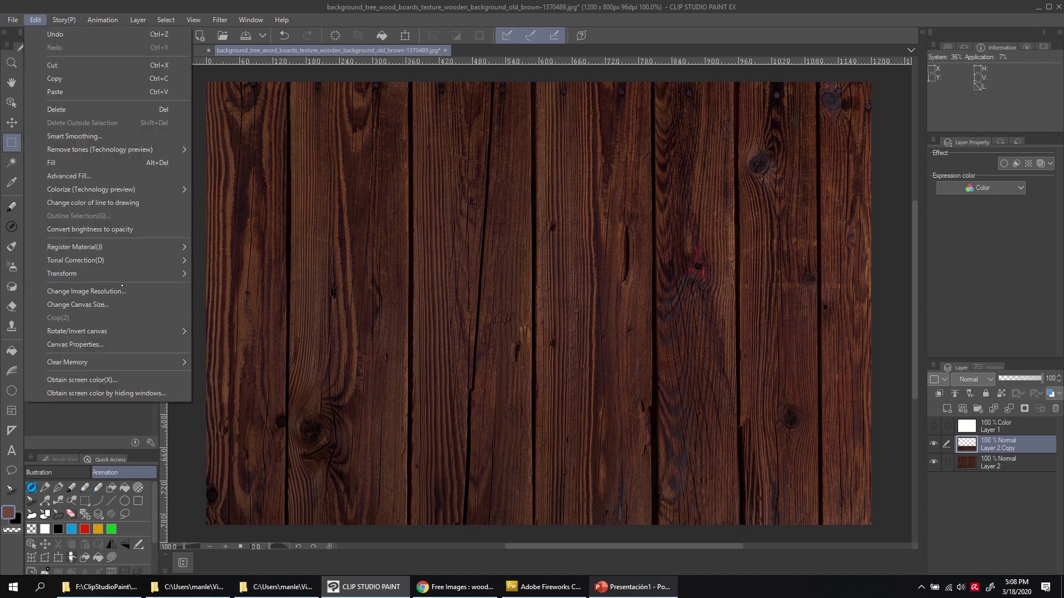
mouse_move(139, 274)
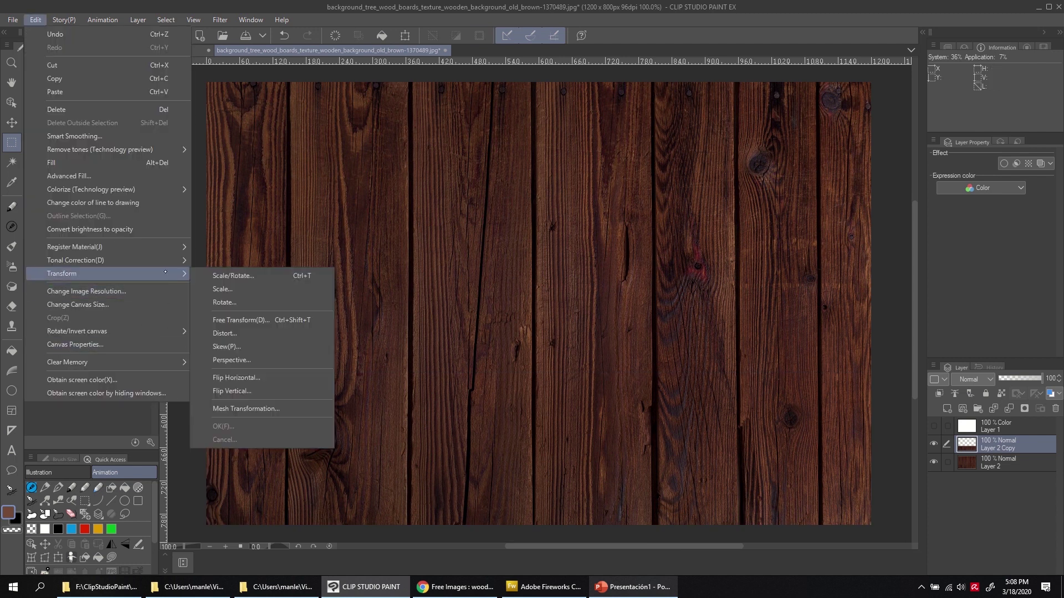
click(259, 392)
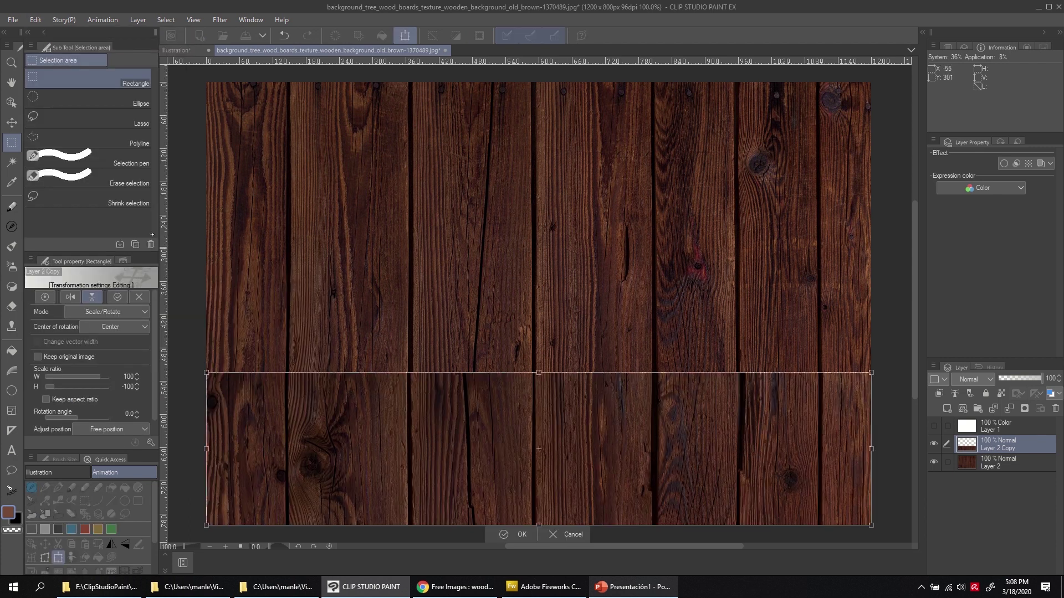
click(513, 533)
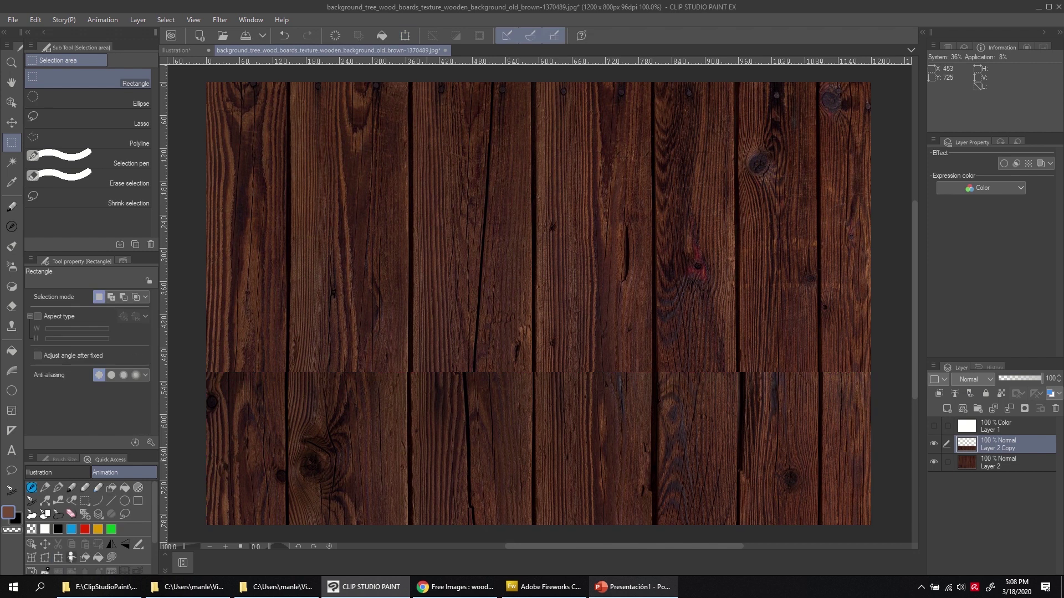
click(12, 122)
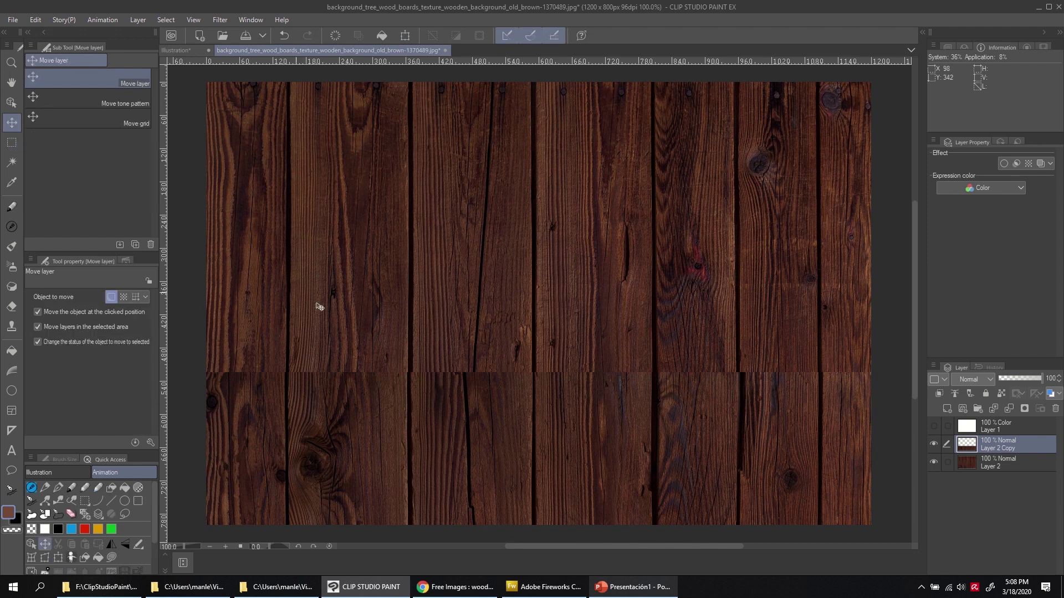
drag(541, 434, 541, 148)
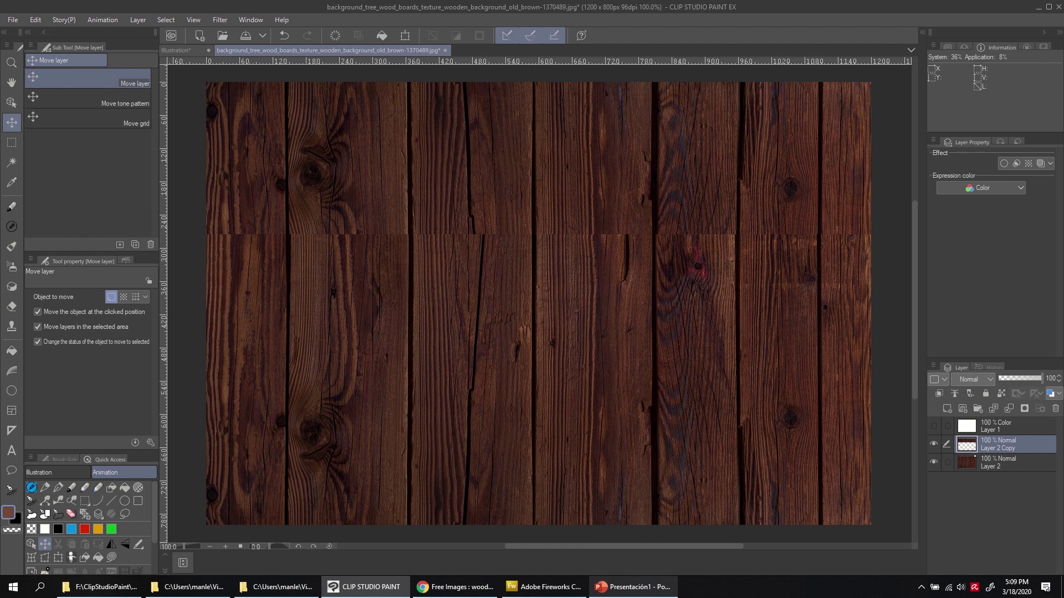
Fade out the lower part of the flipped strip on Layer 2 Copy with the Soft eraser, across the canvas's full width
click(997, 463)
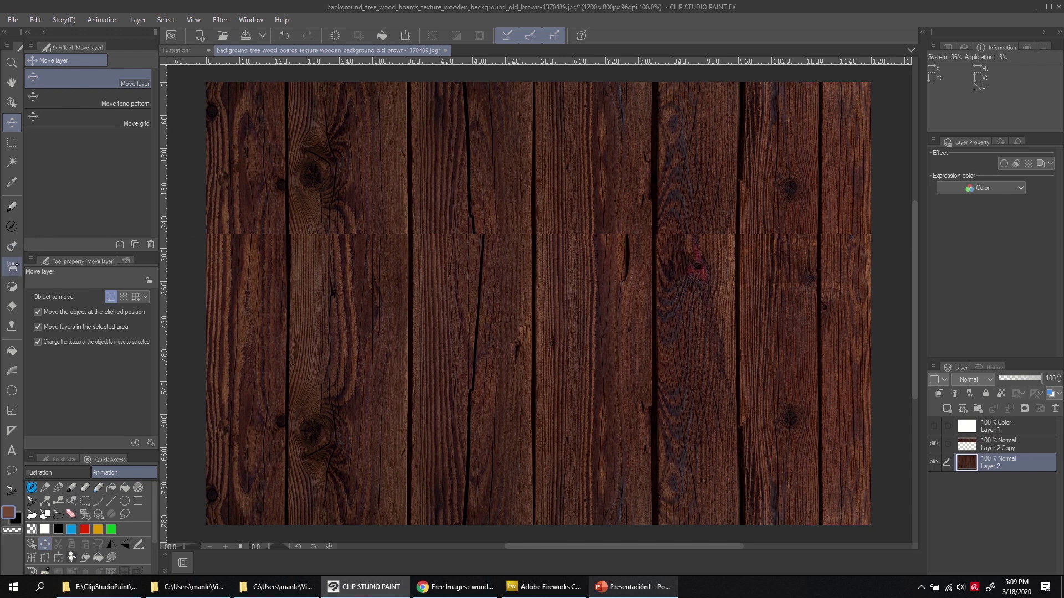
click(12, 307)
click(72, 101)
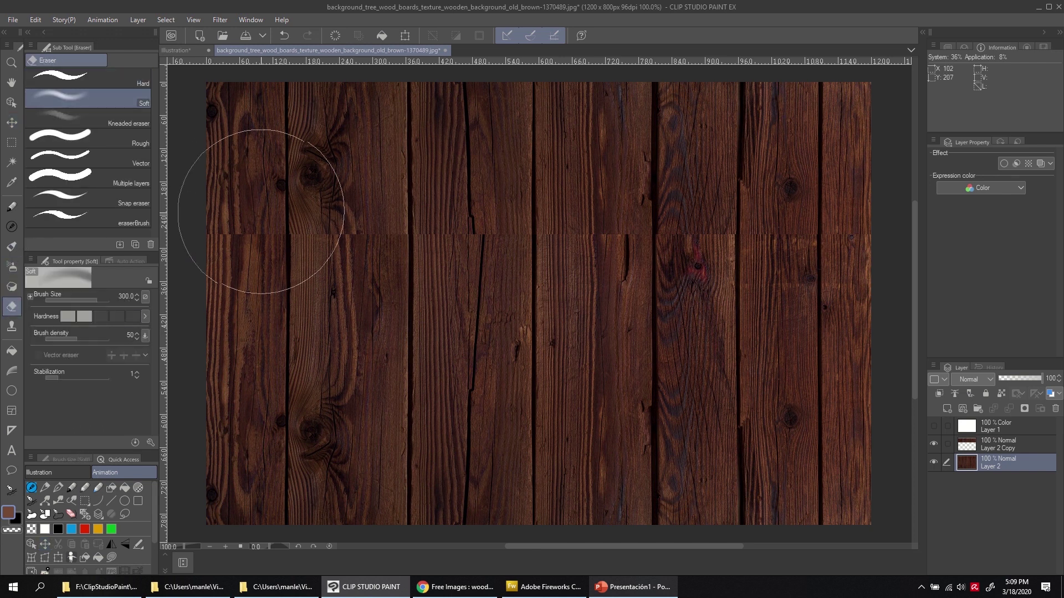
mouse_move(273, 195)
mouse_down()
mouse_move(273, 230)
mouse_move(268, 221)
mouse_up()
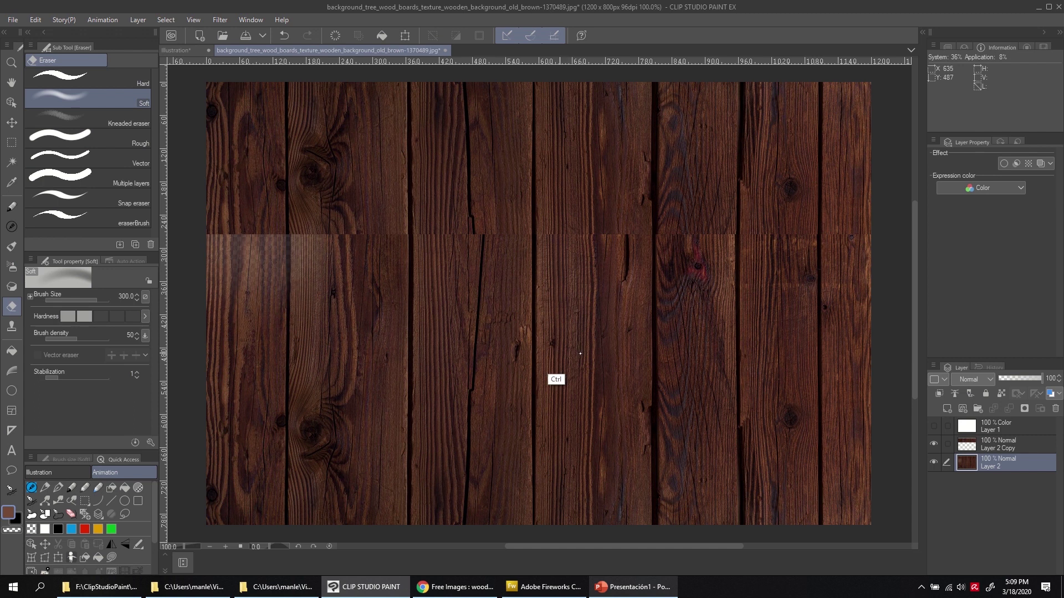
key(ctrl+z)
click(960, 442)
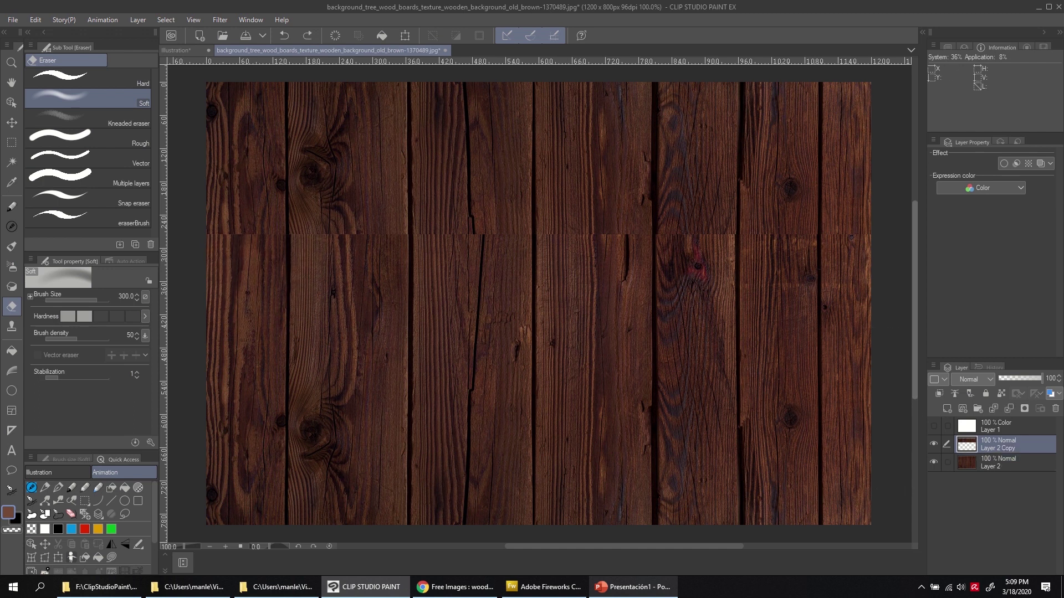
mouse_move(843, 239)
mouse_down()
mouse_move(293, 213)
mouse_move(242, 229)
mouse_move(245, 214)
mouse_move(263, 236)
mouse_move(287, 240)
mouse_move(350, 215)
mouse_move(458, 252)
mouse_move(418, 219)
mouse_move(422, 238)
mouse_move(557, 220)
mouse_move(596, 247)
mouse_move(615, 230)
mouse_move(567, 241)
mouse_move(632, 218)
mouse_move(626, 261)
mouse_move(682, 241)
mouse_move(751, 243)
mouse_move(780, 259)
mouse_move(832, 227)
mouse_move(830, 206)
mouse_move(735, 193)
mouse_move(718, 215)
mouse_move(702, 267)
mouse_move(686, 388)
mouse_move(694, 399)
mouse_move(569, 272)
mouse_move(485, 227)
mouse_move(441, 207)
mouse_move(394, 239)
mouse_move(308, 208)
mouse_move(236, 206)
mouse_move(202, 177)
mouse_up()
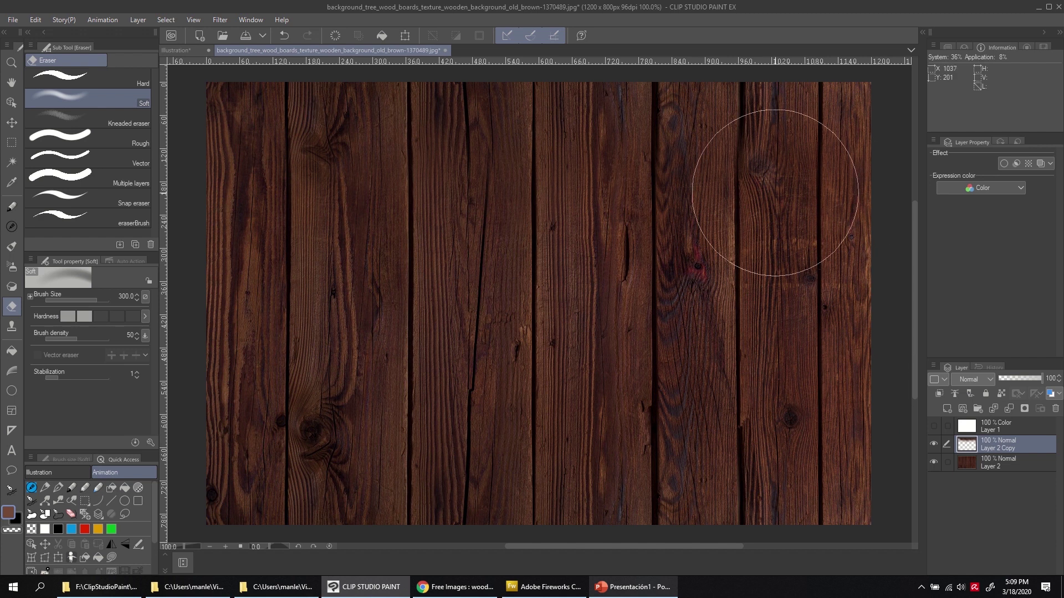
mouse_move(471, 181)
mouse_down()
mouse_move(715, 168)
mouse_move(831, 179)
mouse_move(807, 186)
mouse_up()
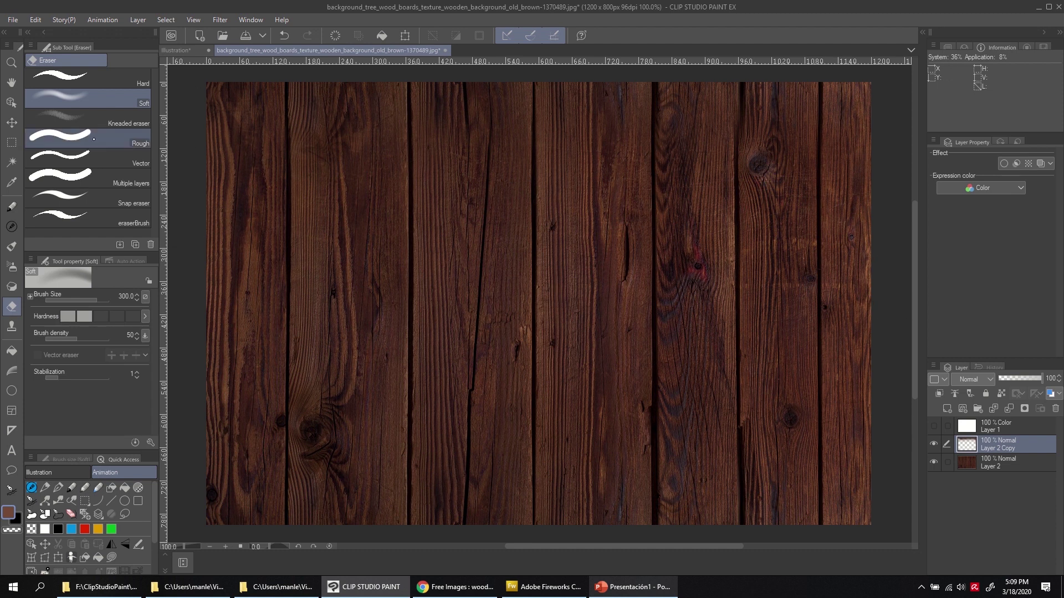
Start a Mesh Transformation of the base wood on Layer 2 with 10 horizontal and 2 vertical lattice points
click(11, 102)
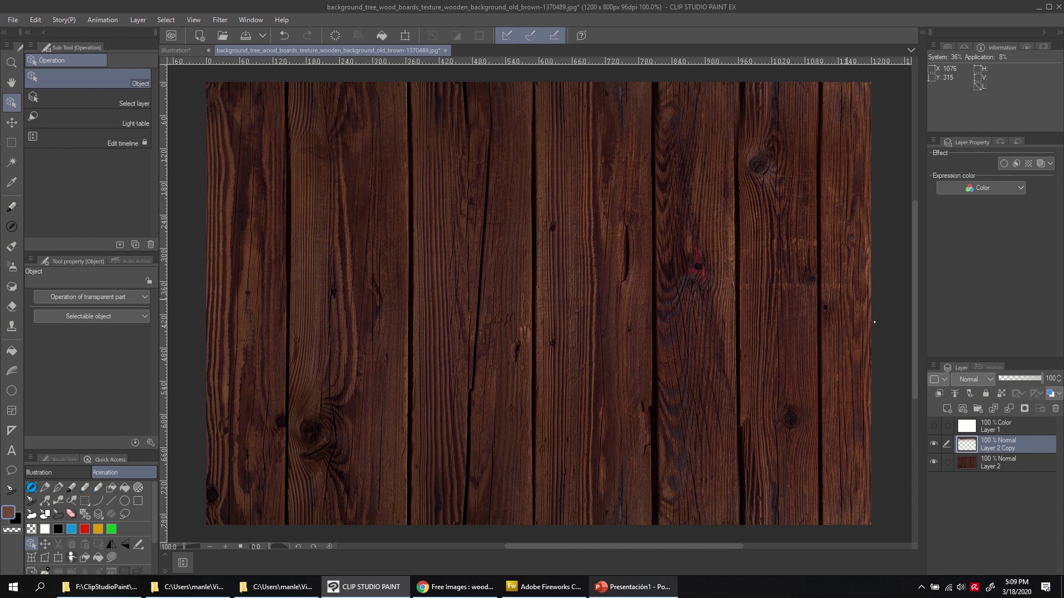
click(975, 462)
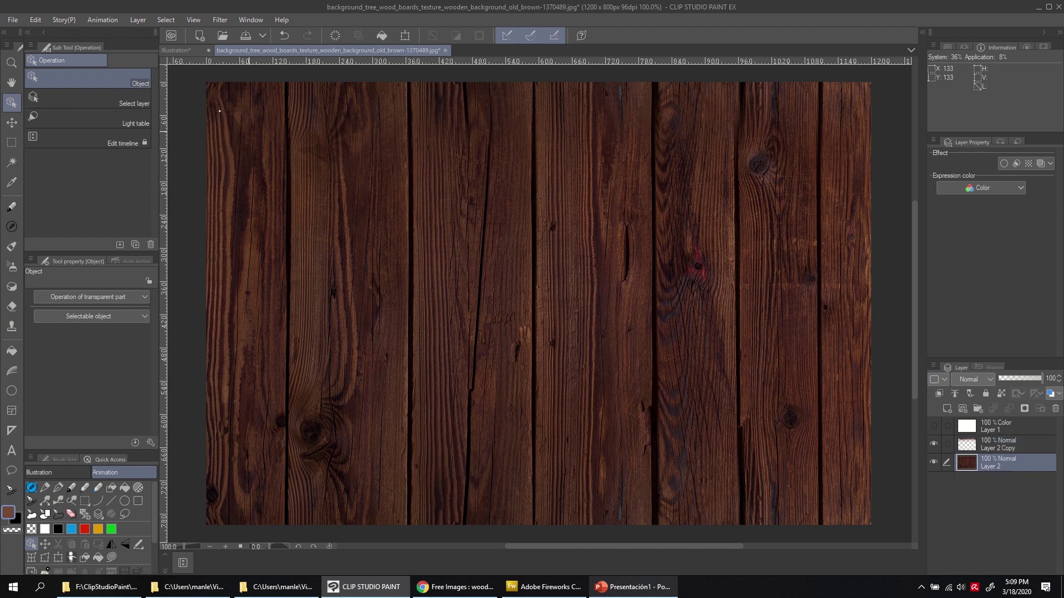
click(35, 20)
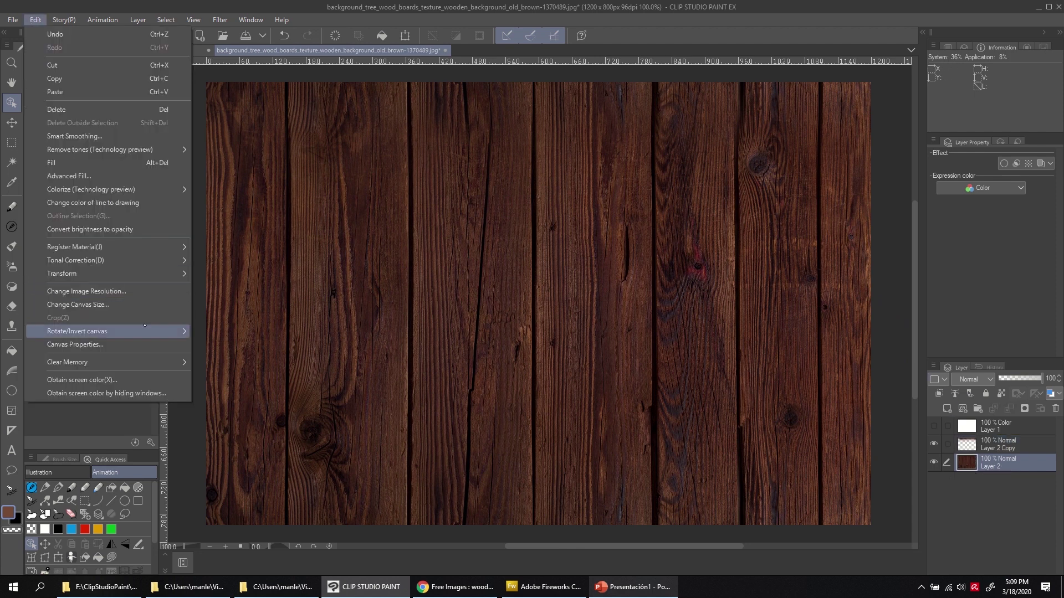
mouse_move(158, 275)
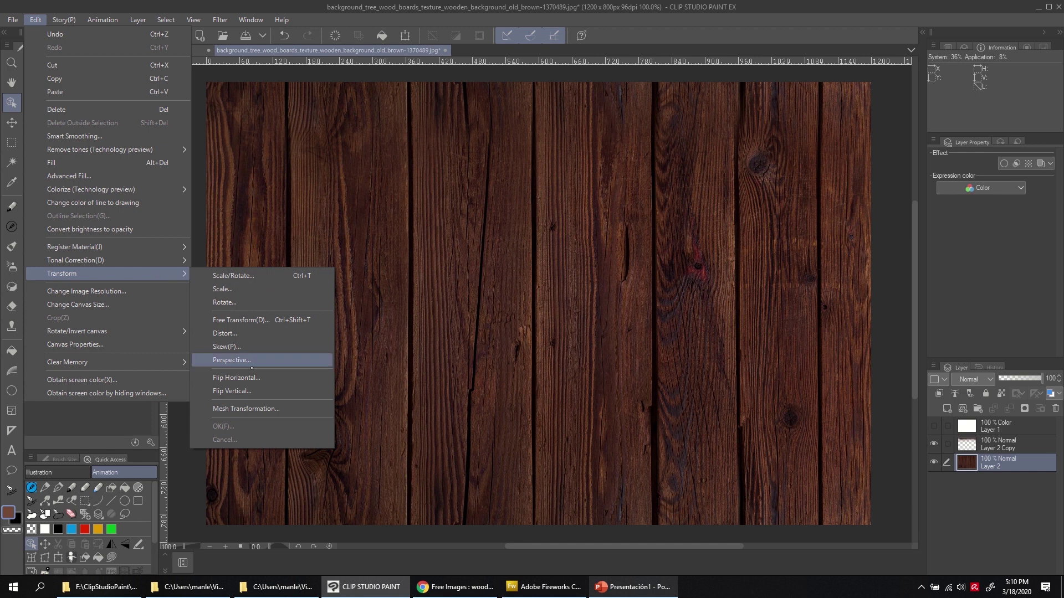
click(247, 408)
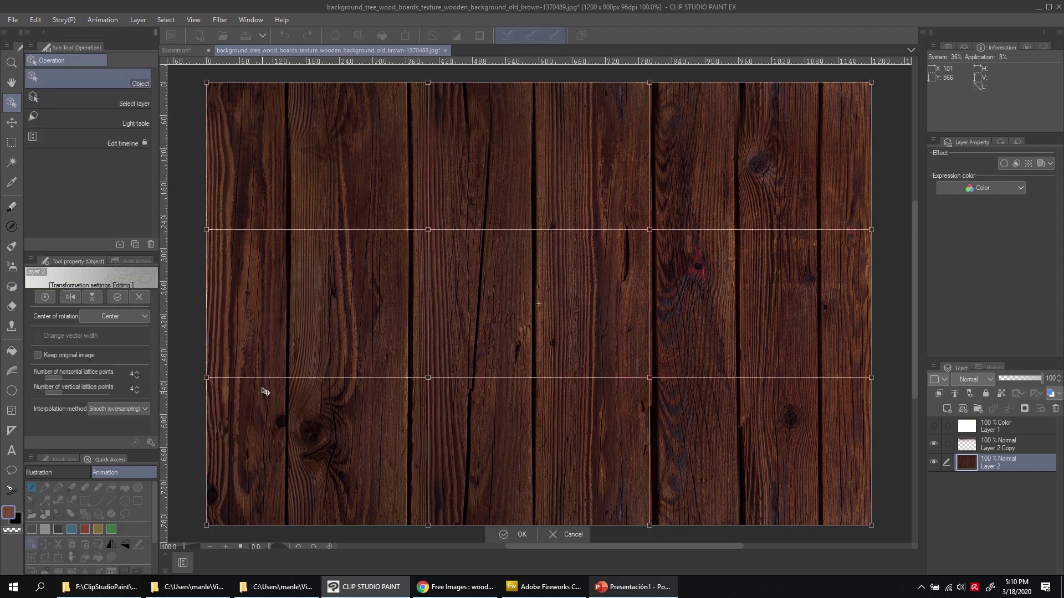
click(137, 373)
click(136, 374)
click(136, 374)
click(136, 374)
click(137, 374)
click(136, 374)
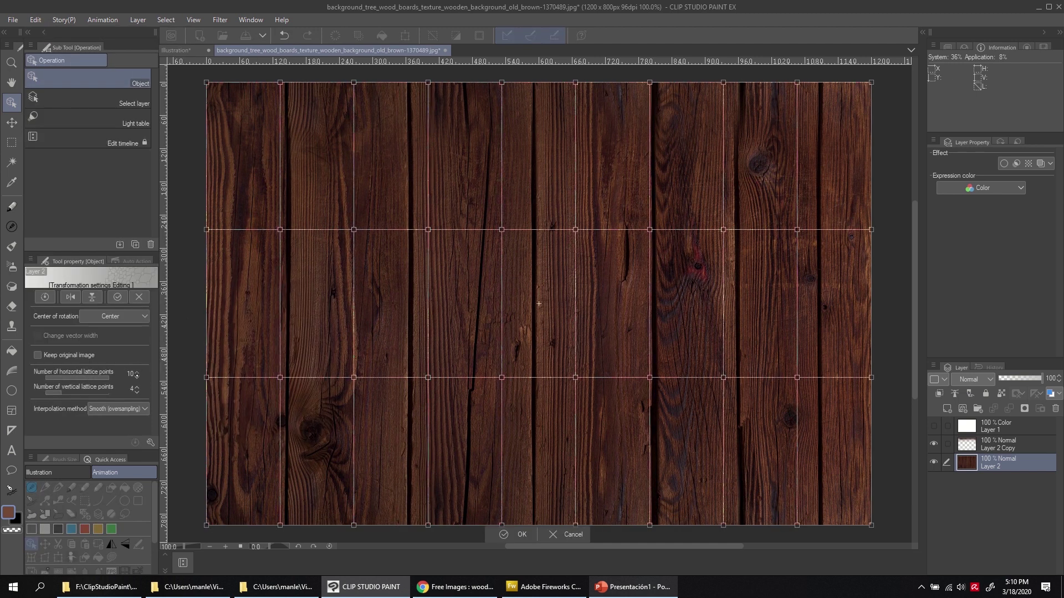
click(136, 389)
click(136, 389)
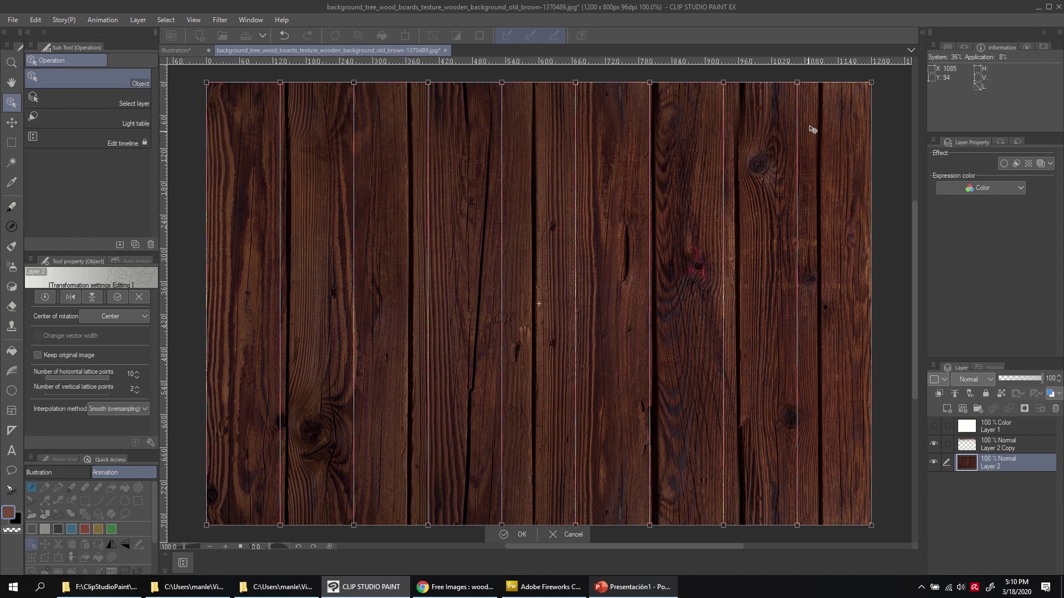
Nudge the mesh points along the wood's upper edge so the plank gaps line up with the strip, and apply the transformation
drag(797, 84, 798, 84)
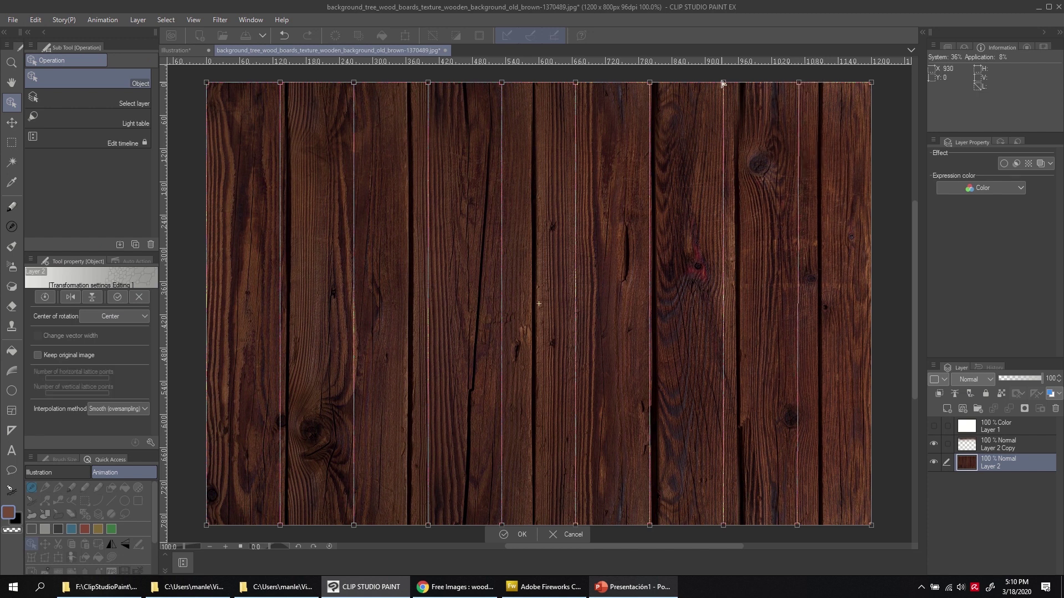
drag(723, 84, 728, 82)
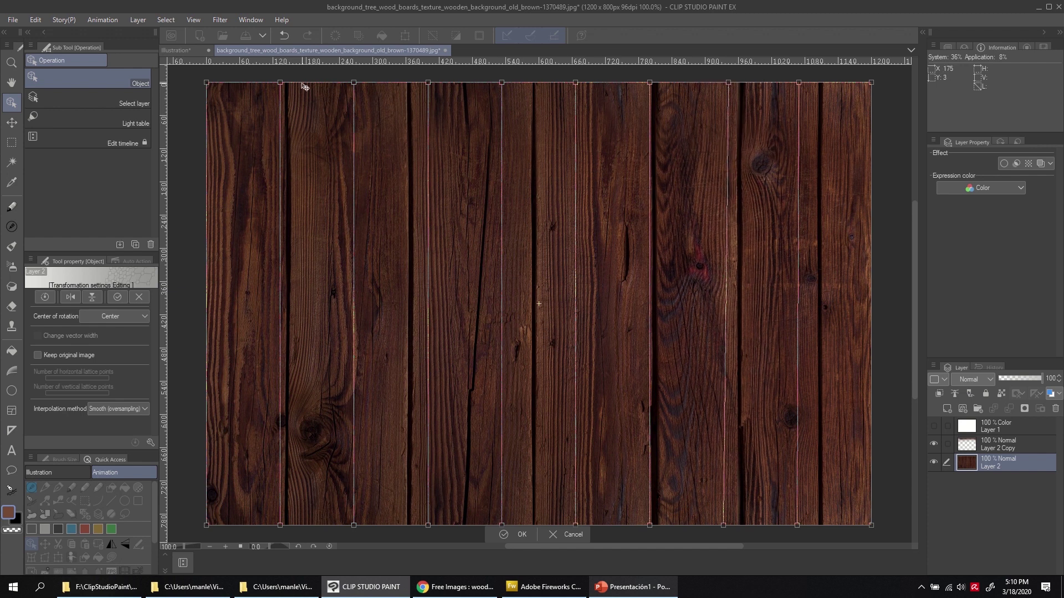
drag(280, 83, 280, 84)
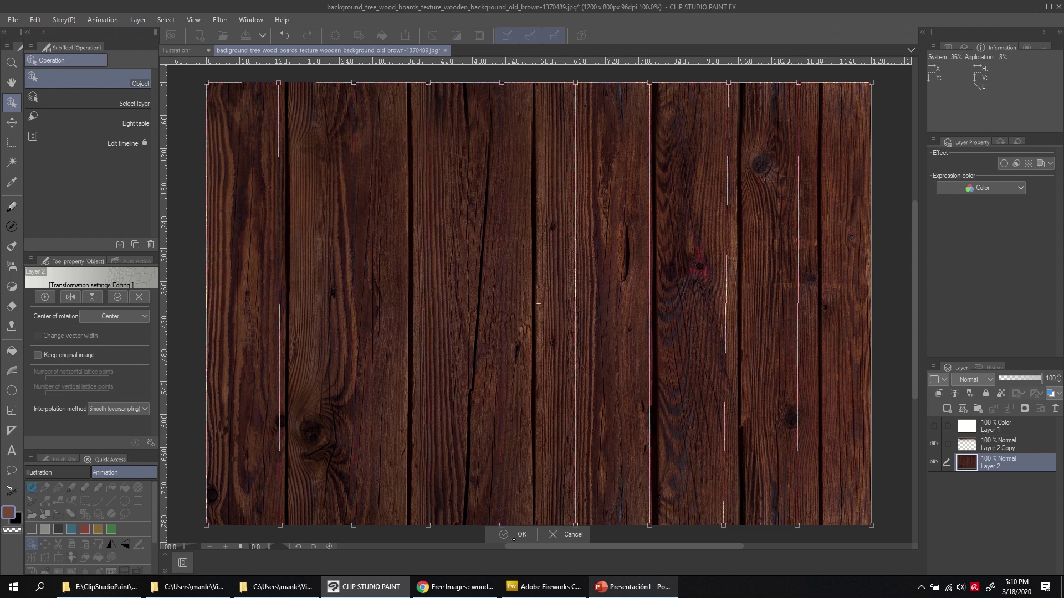
click(514, 538)
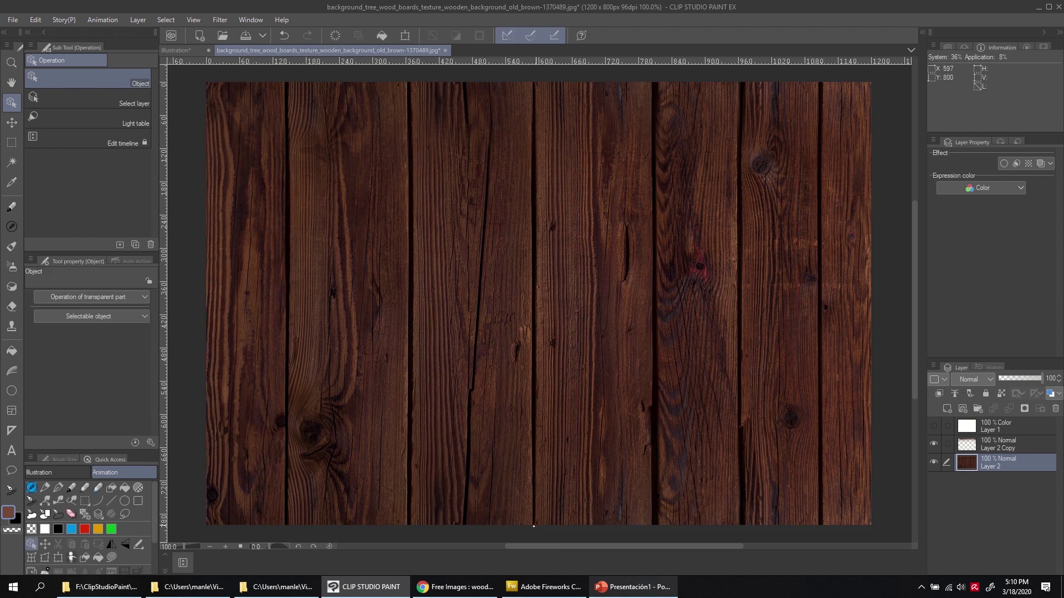
Stretch the faded strip layer downward with Scale/Rotate to about two-thirds of the canvas height, keeping its upper edge in place
click(980, 444)
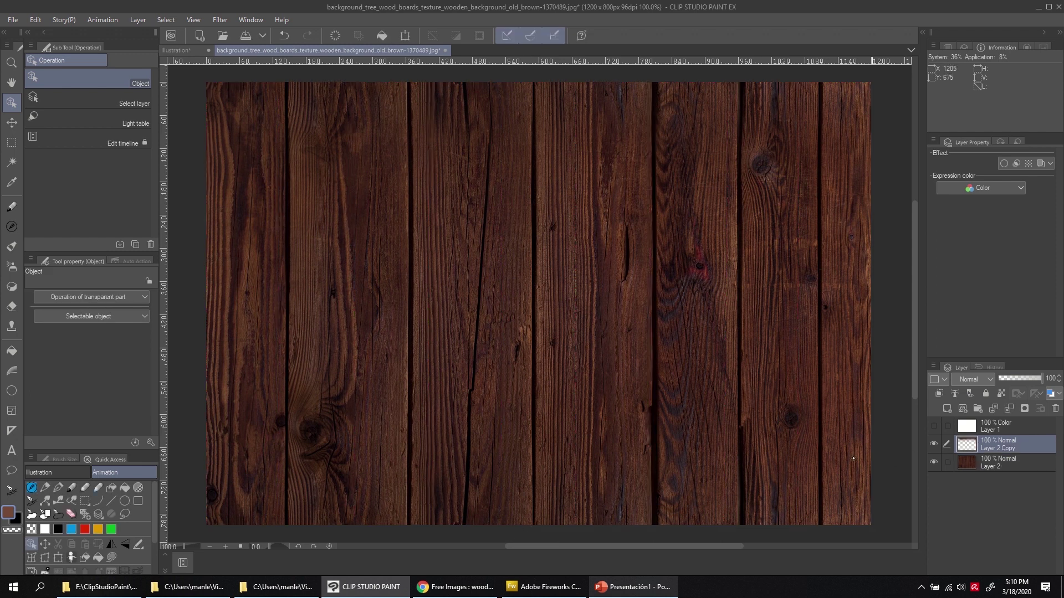
click(35, 19)
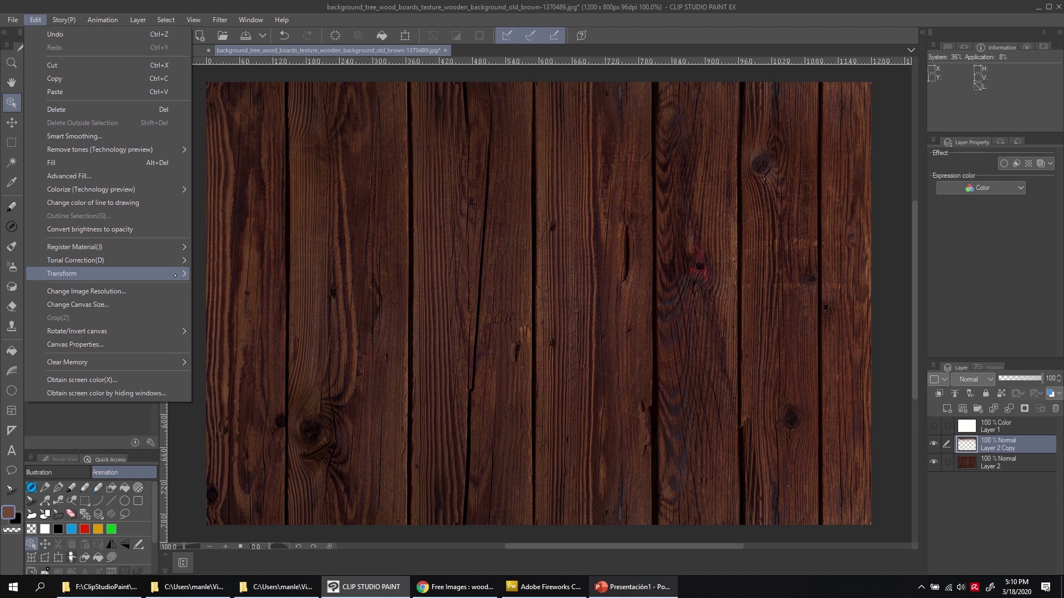
mouse_move(133, 273)
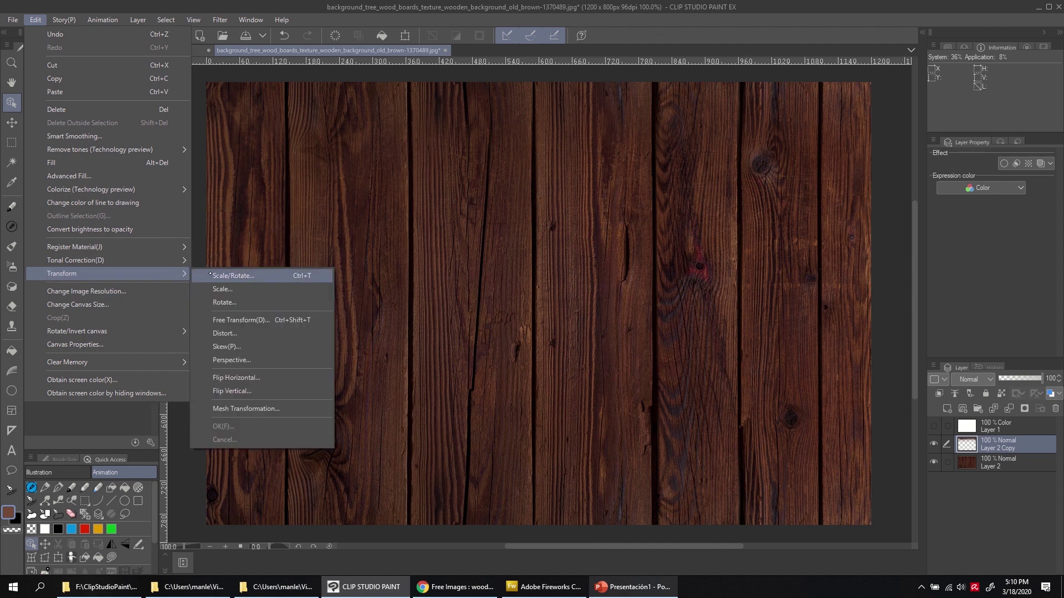
click(277, 280)
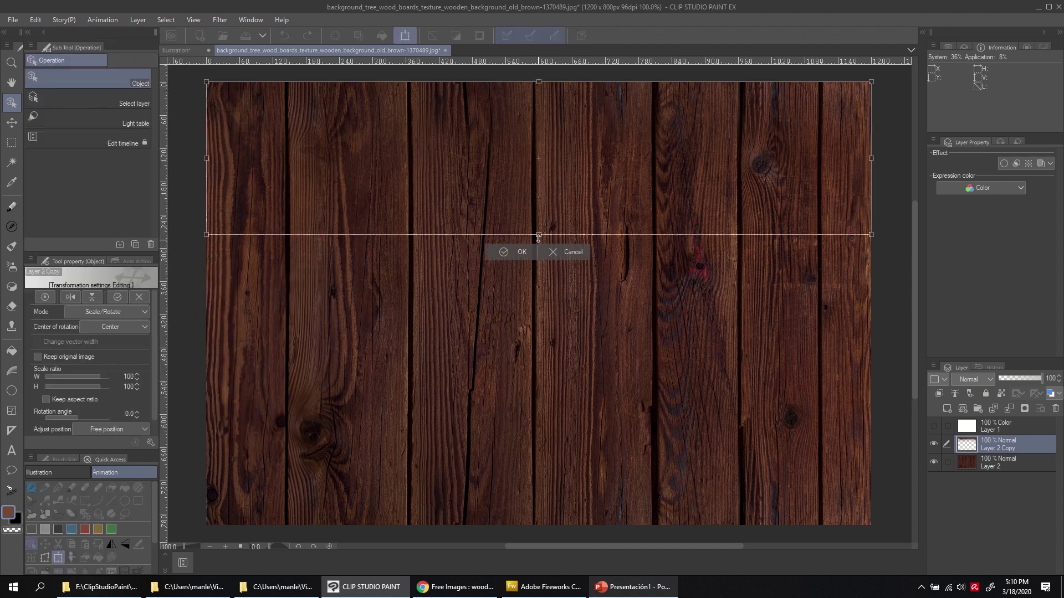
drag(539, 235, 553, 376)
click(504, 390)
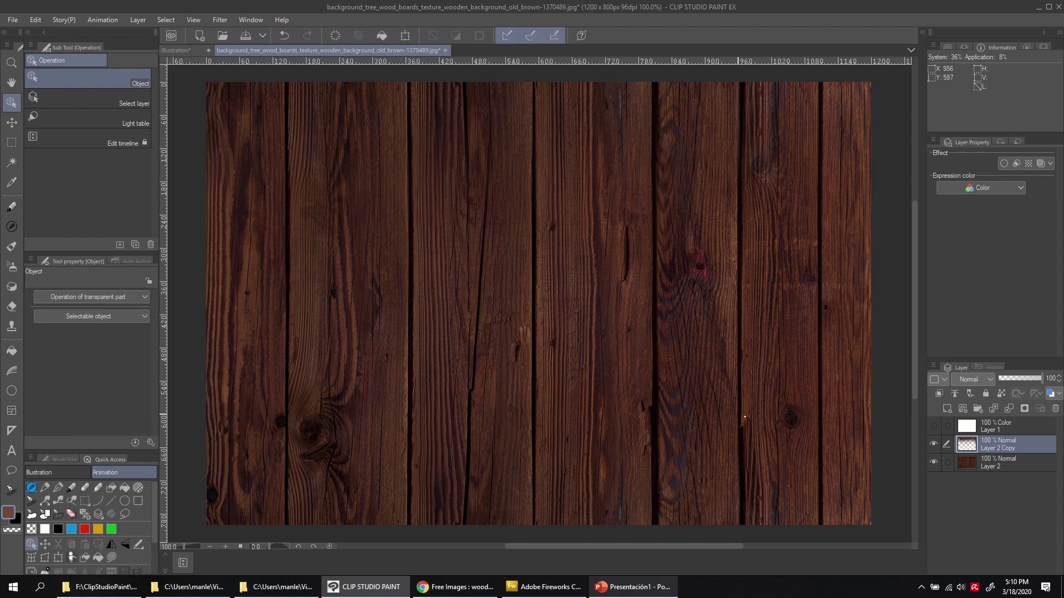
Merge the strip layer Layer 2 Copy with the wood on Layer 2
ctrl+click(1012, 466)
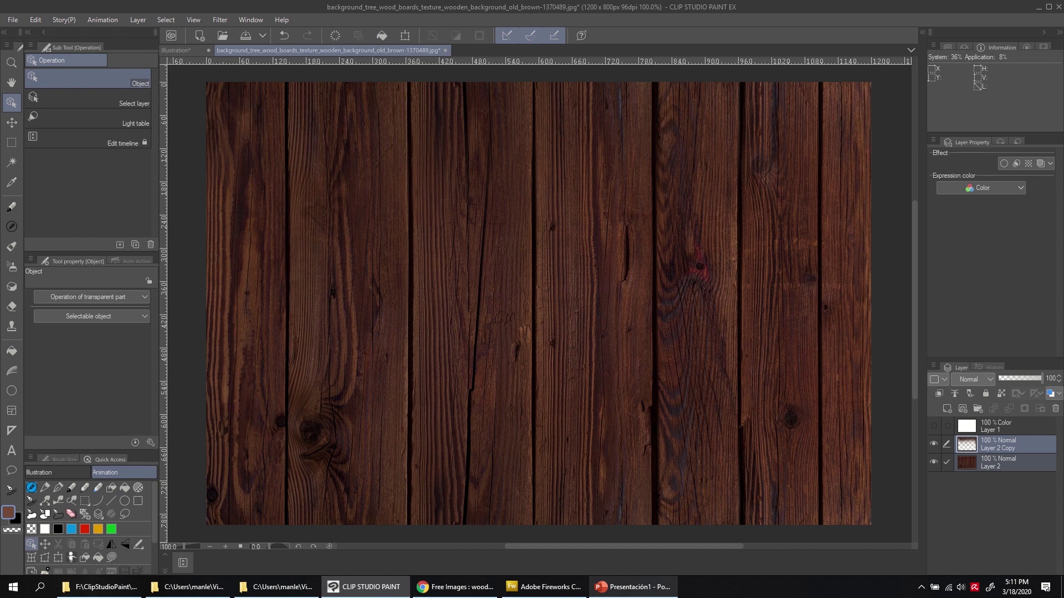
right_click(1007, 465)
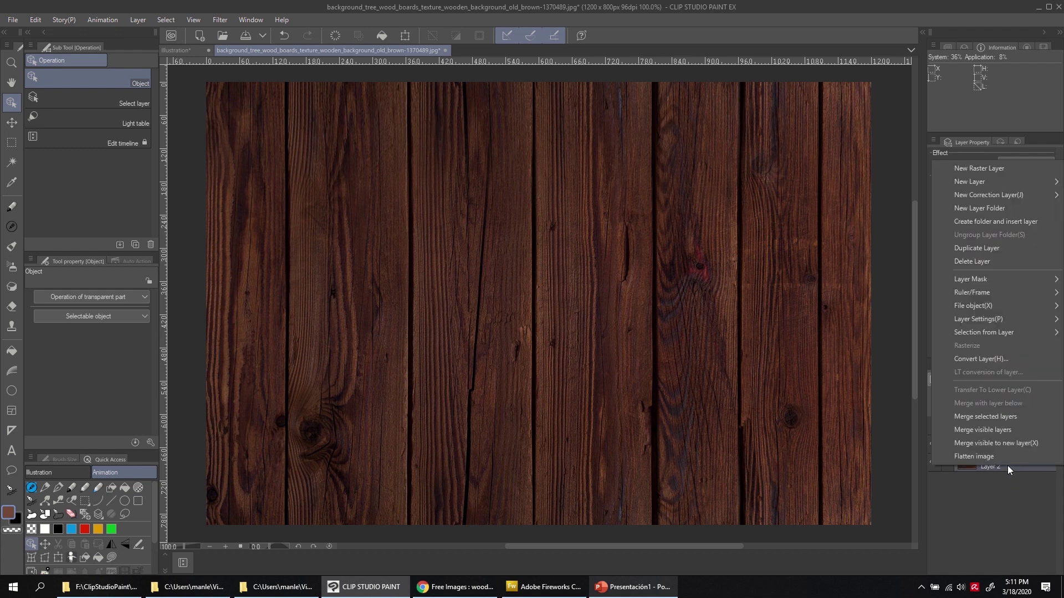
click(999, 421)
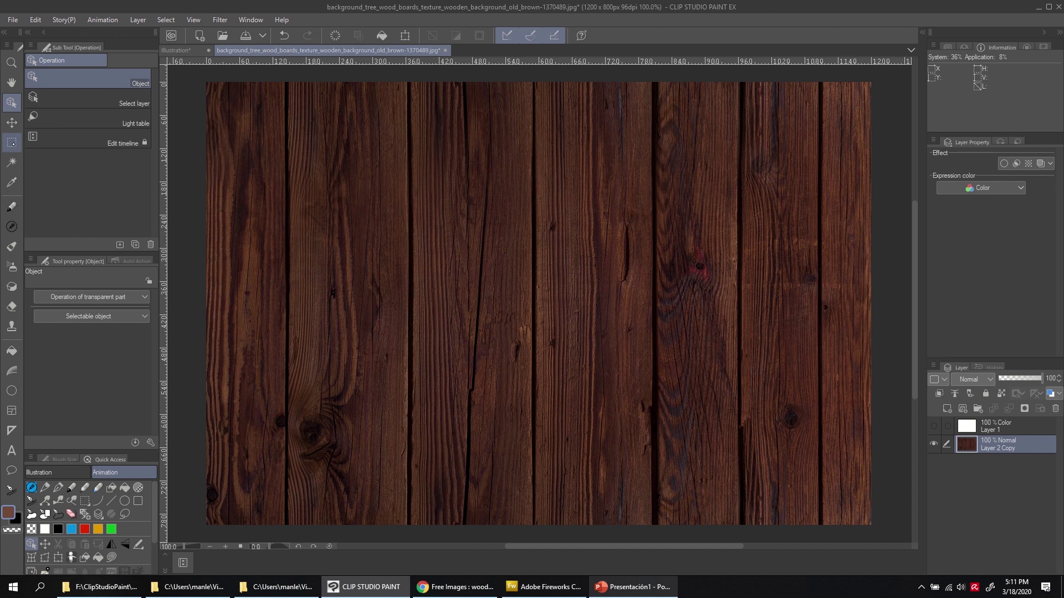
Copy a full-height strip of about 175 × 800 px from the wood's right edge onto its own layer and clear the selection
click(11, 142)
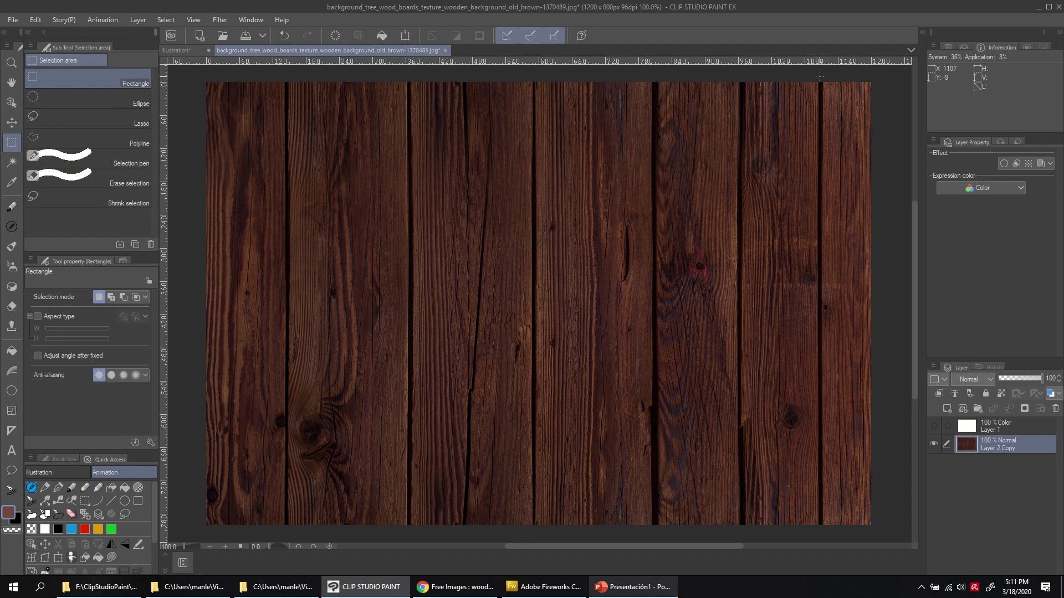
drag(776, 79, 901, 533)
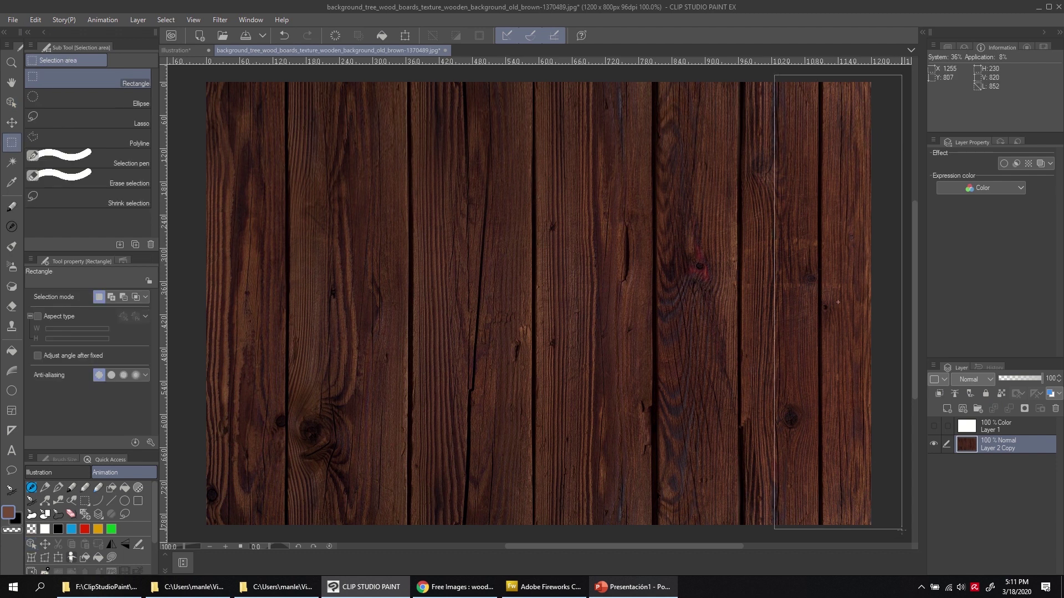
key(ctrl+c)
key(ctrl+v)
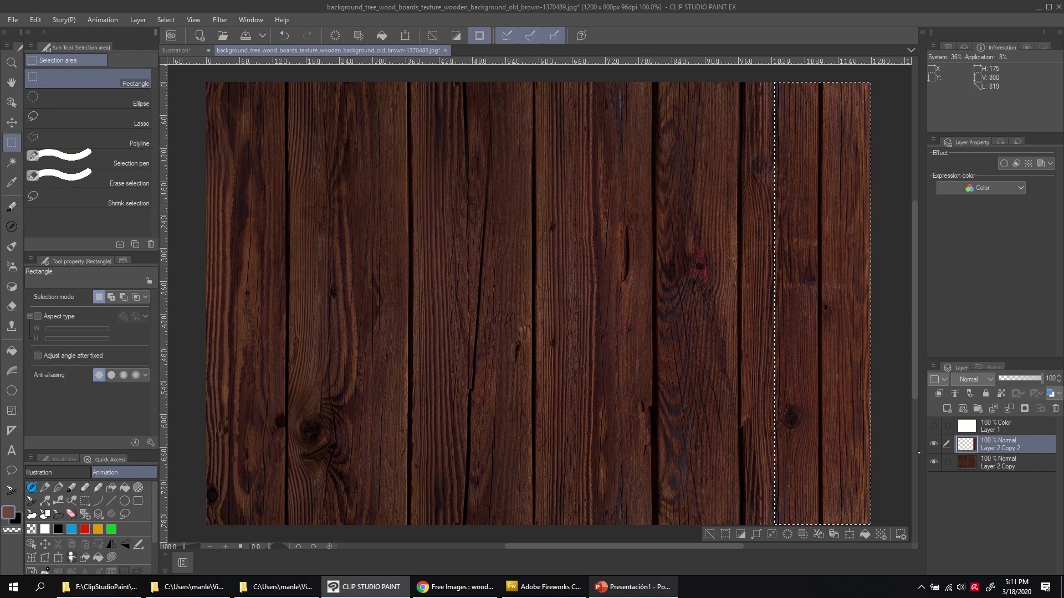
click(709, 535)
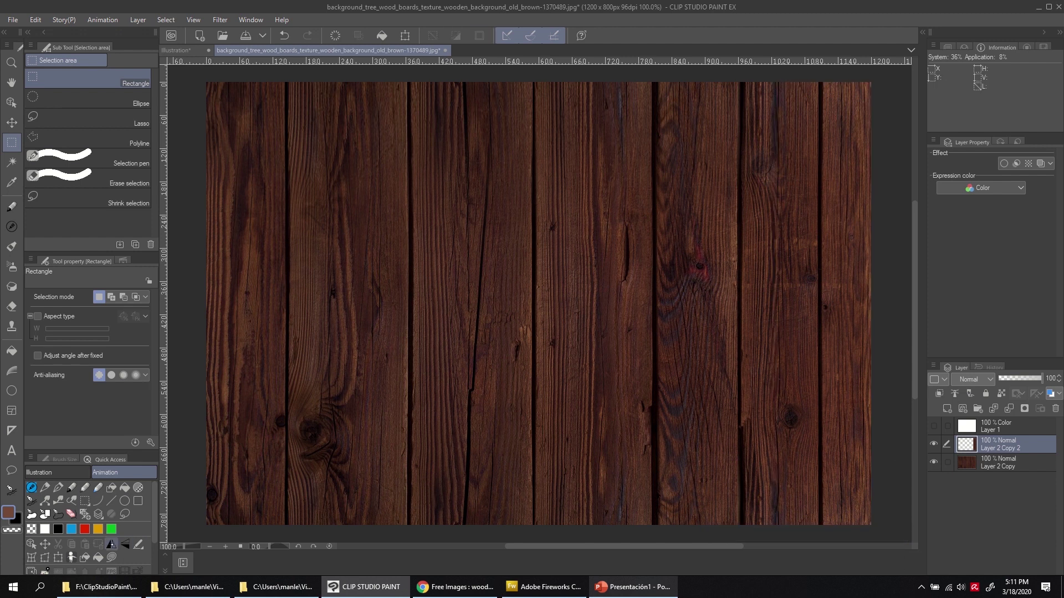
Flip the copied side strip horizontally and move it straight across to the canvas's left edge
click(111, 544)
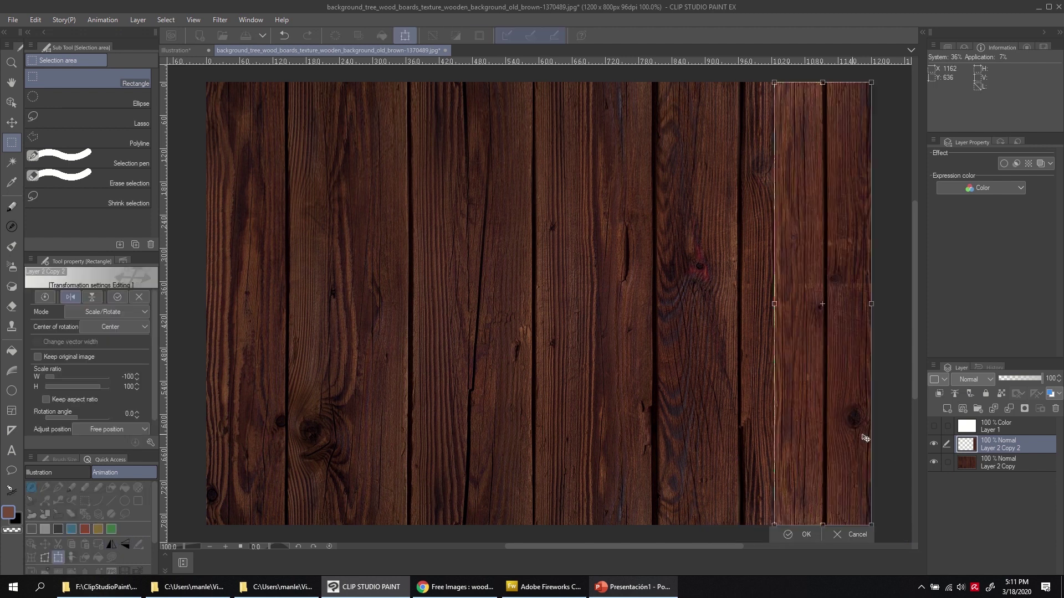
click(804, 534)
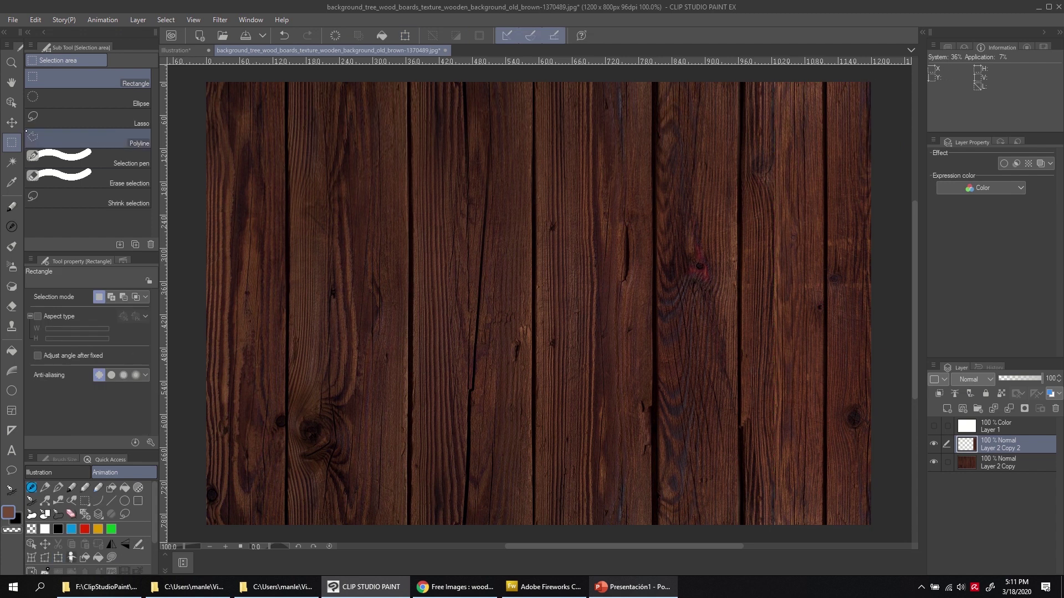
click(12, 122)
drag(792, 288, 238, 313)
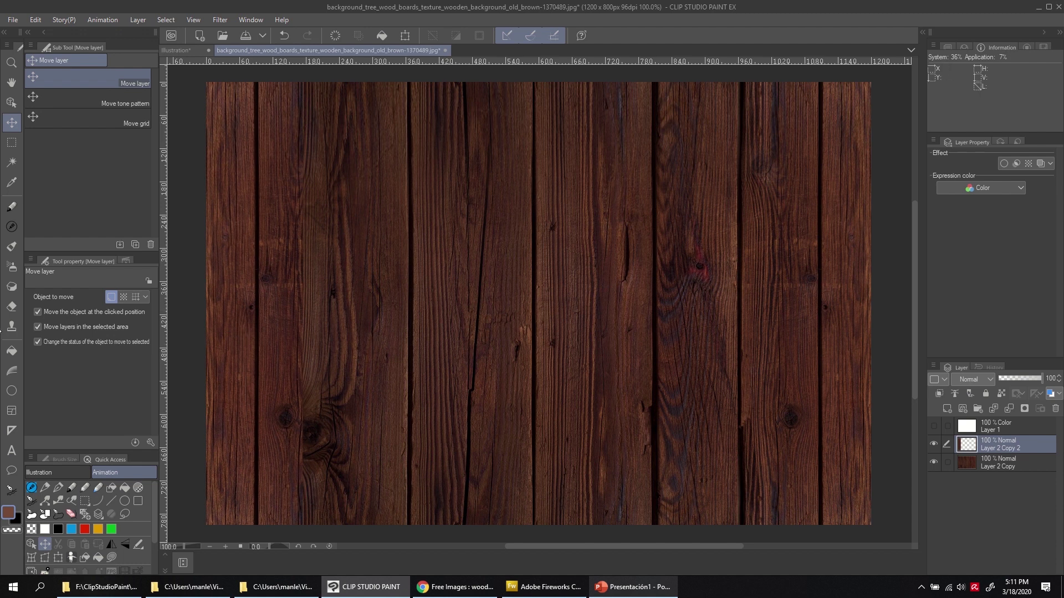
Set the Soft eraser's brush size to 200 and fade the mirrored side strip's inner part into the planks beneath
click(11, 307)
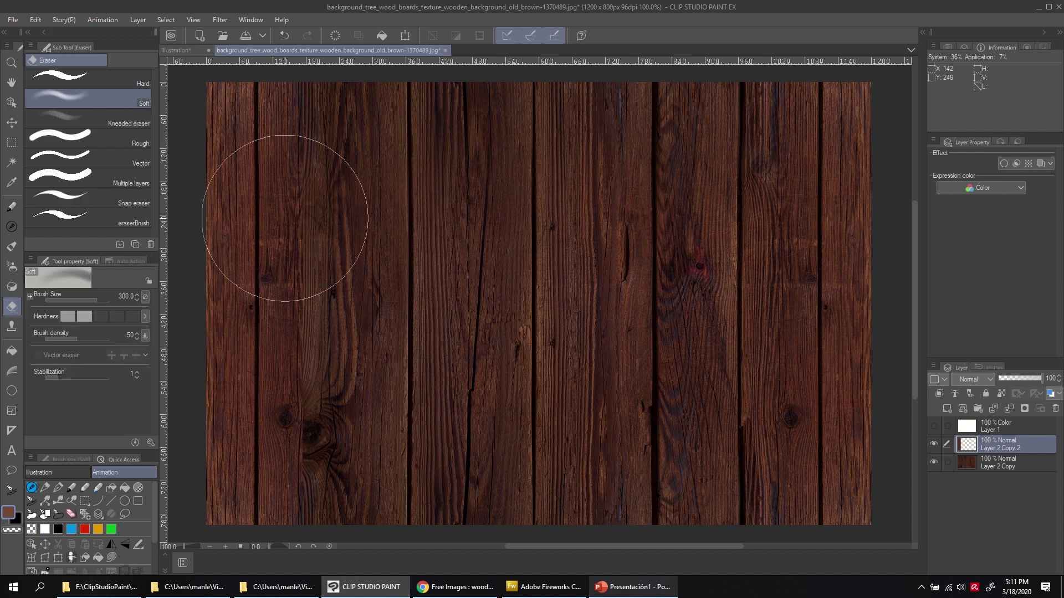
click(127, 297)
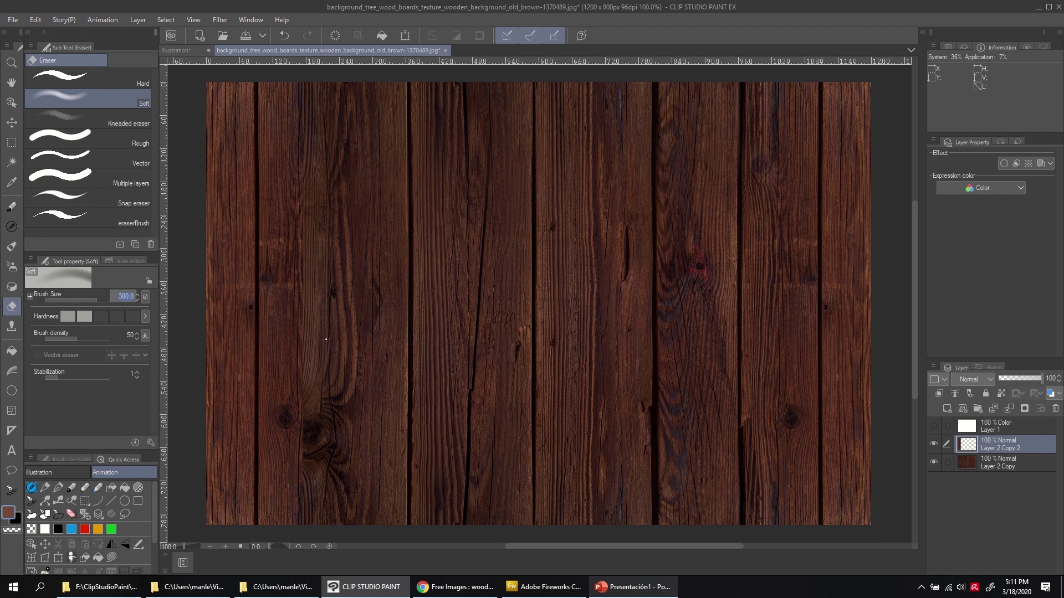
key(Return)
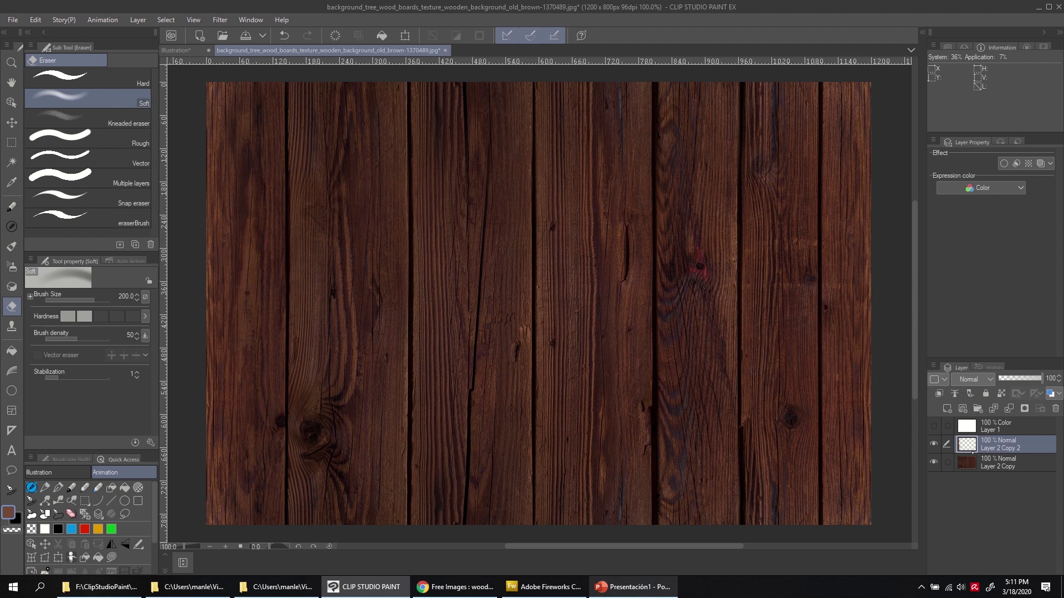
Merge the mirrored side strip on Layer 2 Copy 2 with the wood on Layer 2 Copy
ctrl+click(999, 467)
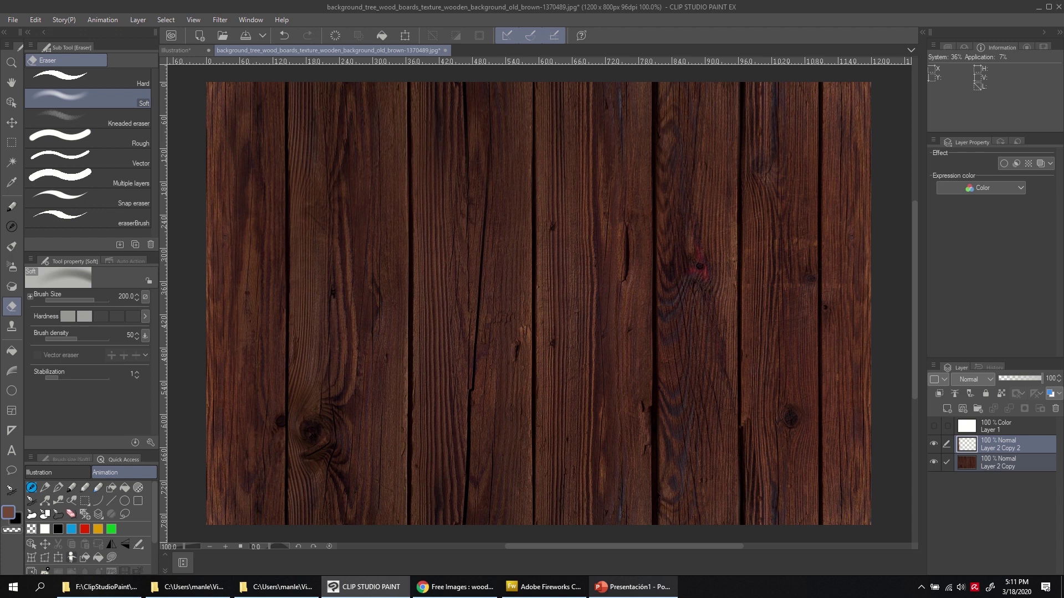
right_click(1009, 461)
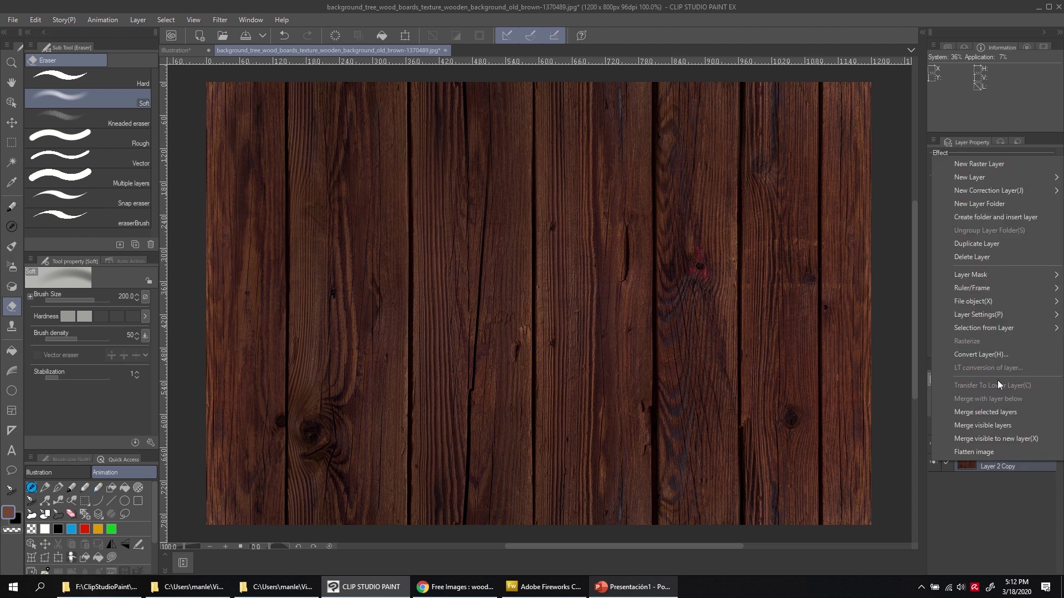
click(995, 410)
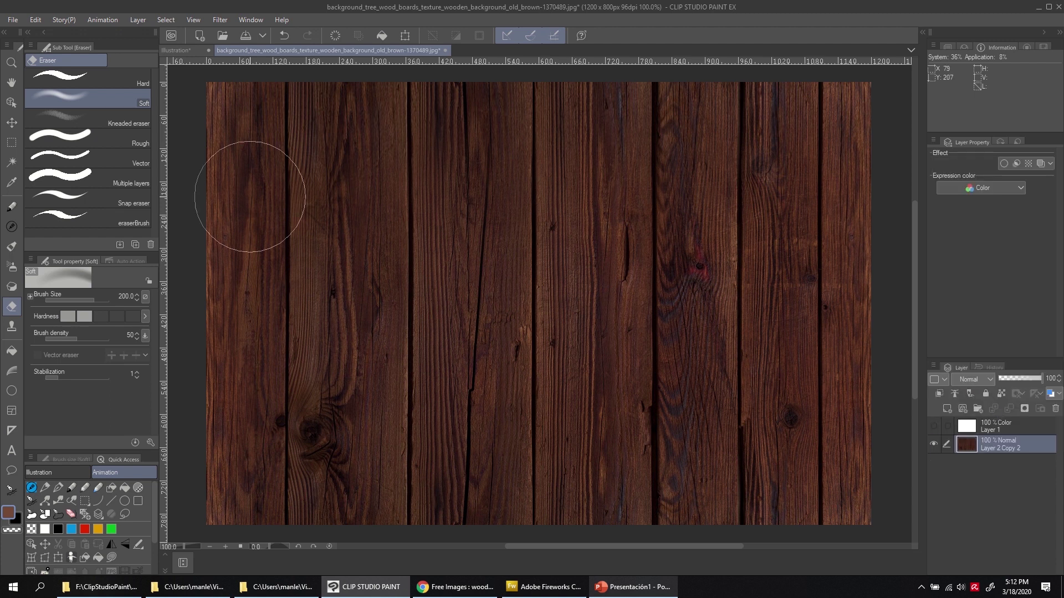
Select the whole 1200 × 800 px canvas area, cut the wood and paste it onto a new layer
click(12, 143)
drag(201, 87, 886, 532)
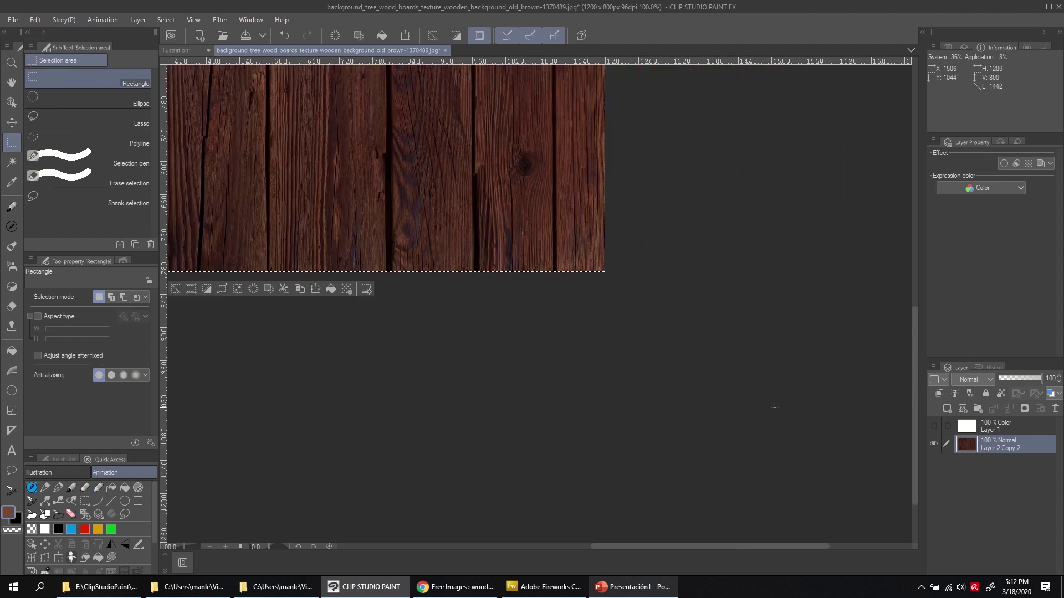
key(ctrl+x)
key(ctrl+v)
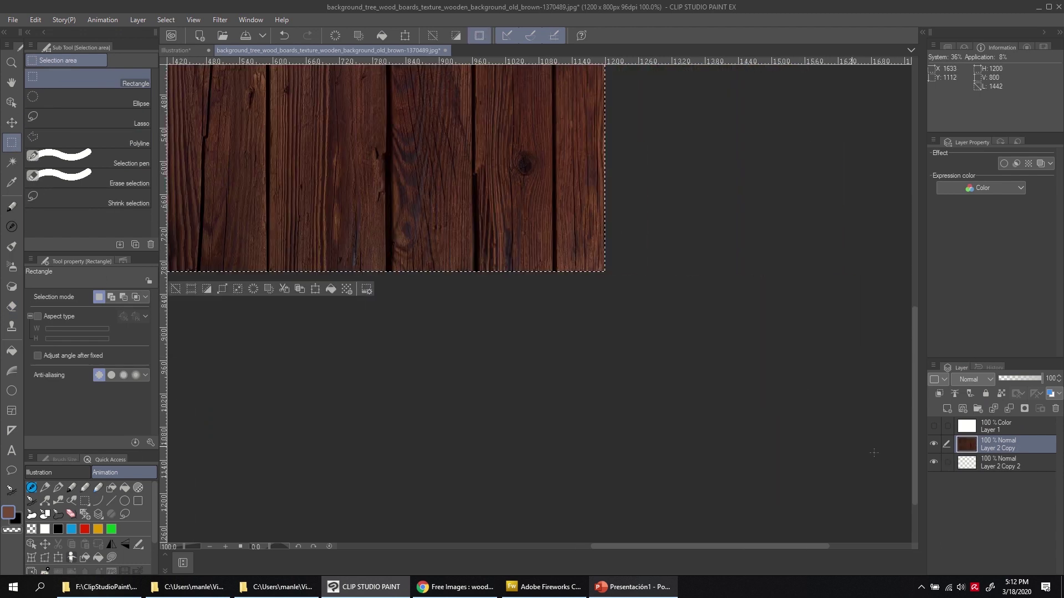
Delete the leftover Layer 2 Copy 2 beneath the pasted wood and clear the selection
click(968, 471)
click(1055, 408)
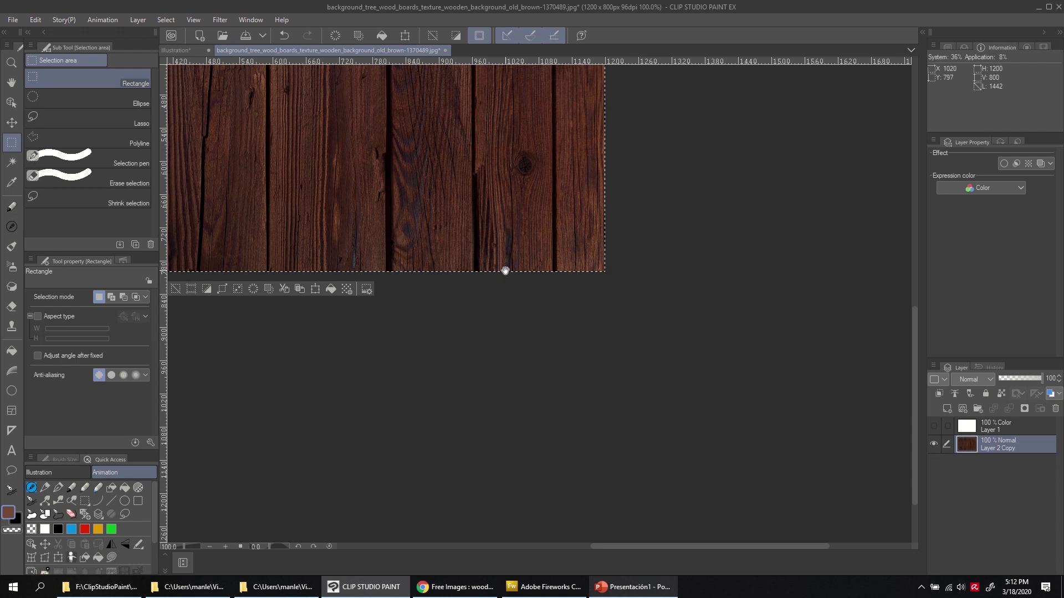
drag(505, 271, 783, 524)
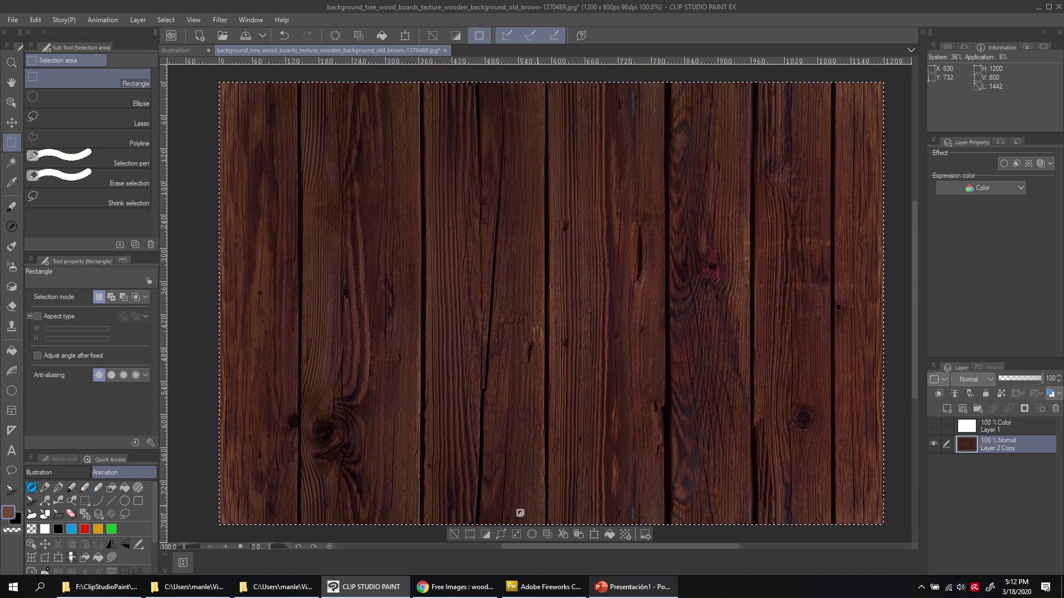
click(455, 535)
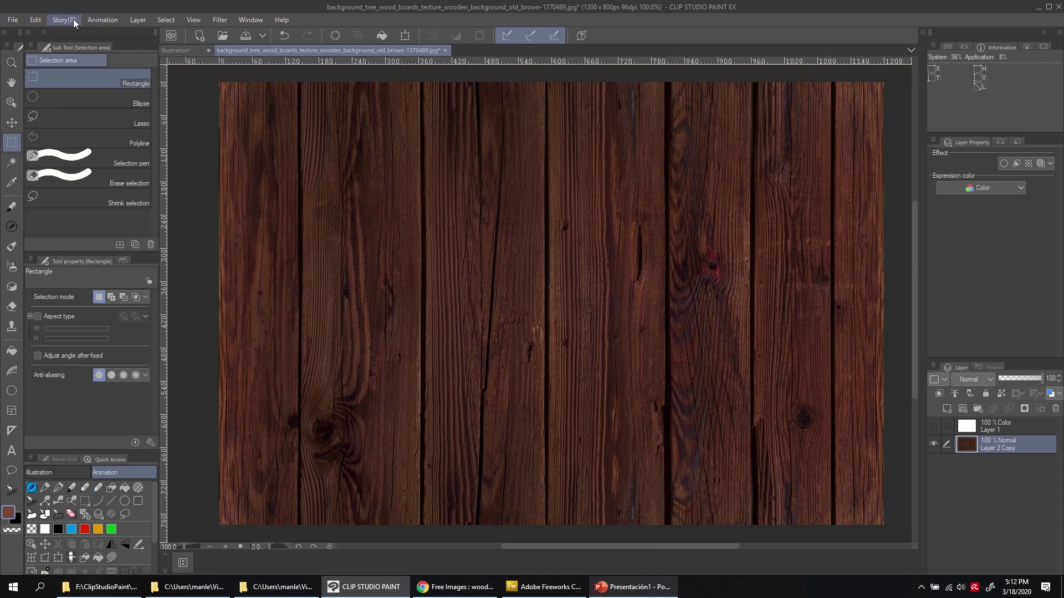
Start registering the wood layer as an image material and enable tiling with Repeat in the vertical and horizontal directions
click(35, 18)
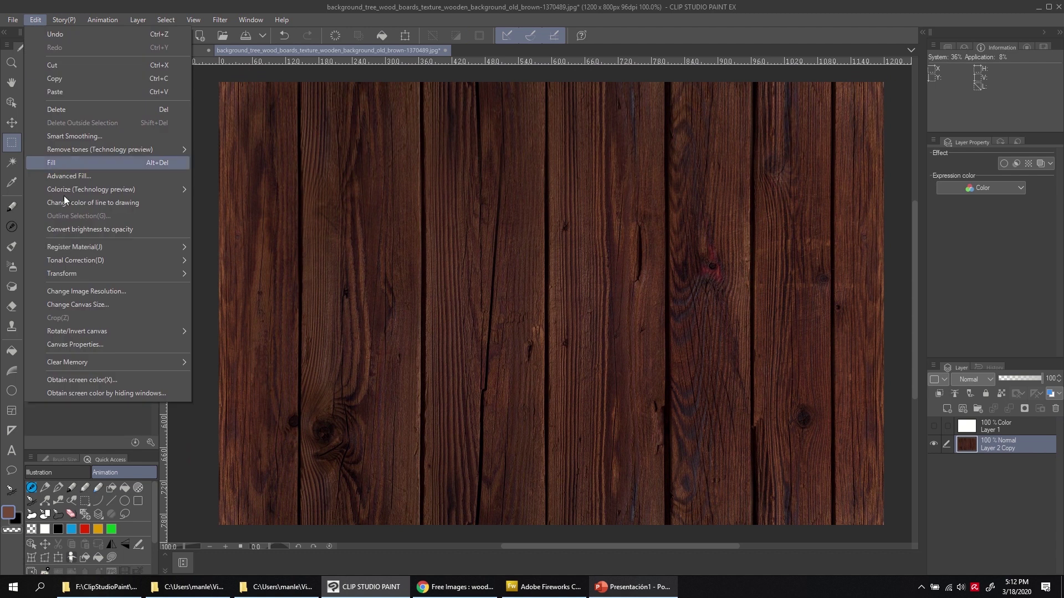
mouse_move(138, 248)
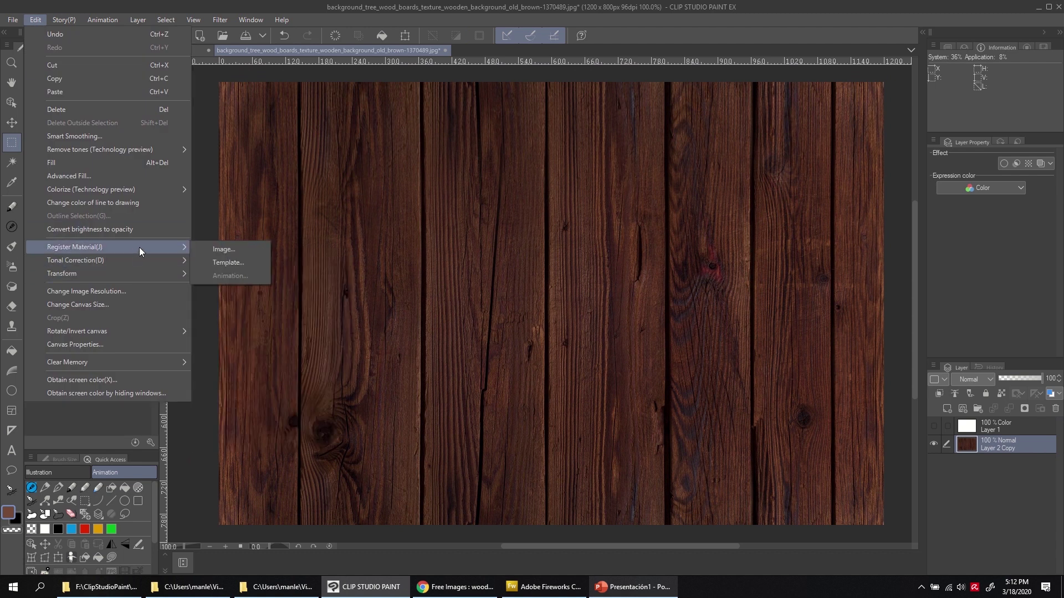
click(213, 249)
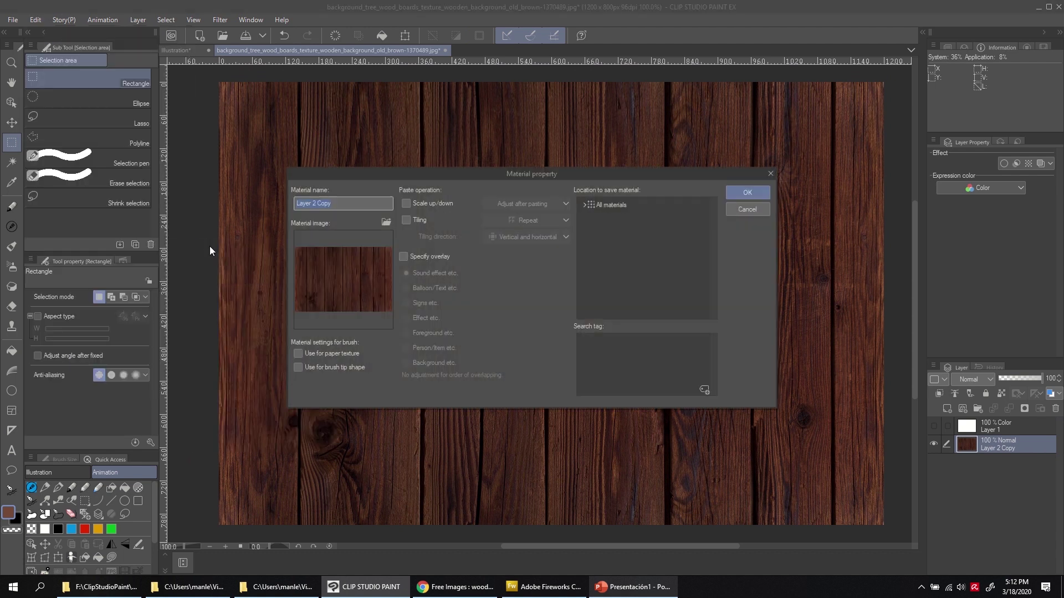
click(406, 220)
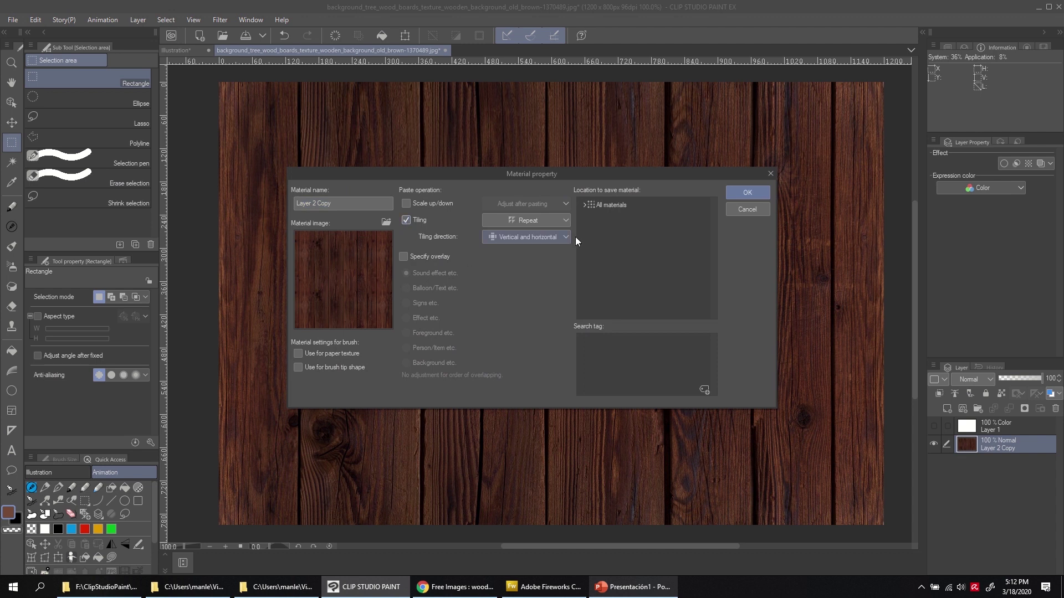
Save the material in the SeamlessTexture folder under Color pattern with the name woodTexture
click(584, 205)
click(596, 234)
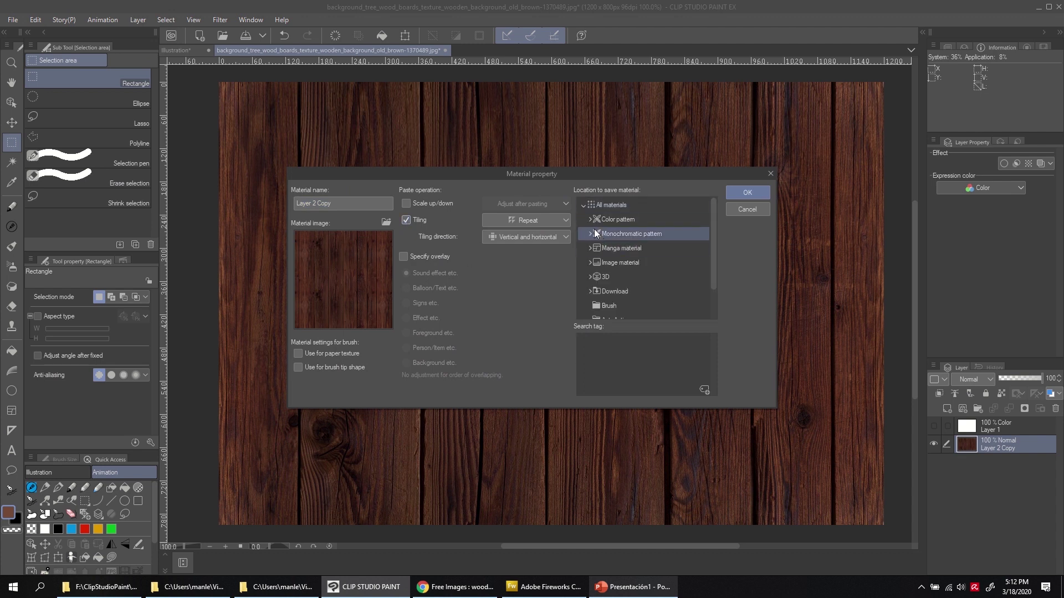
click(604, 220)
click(590, 220)
click(626, 234)
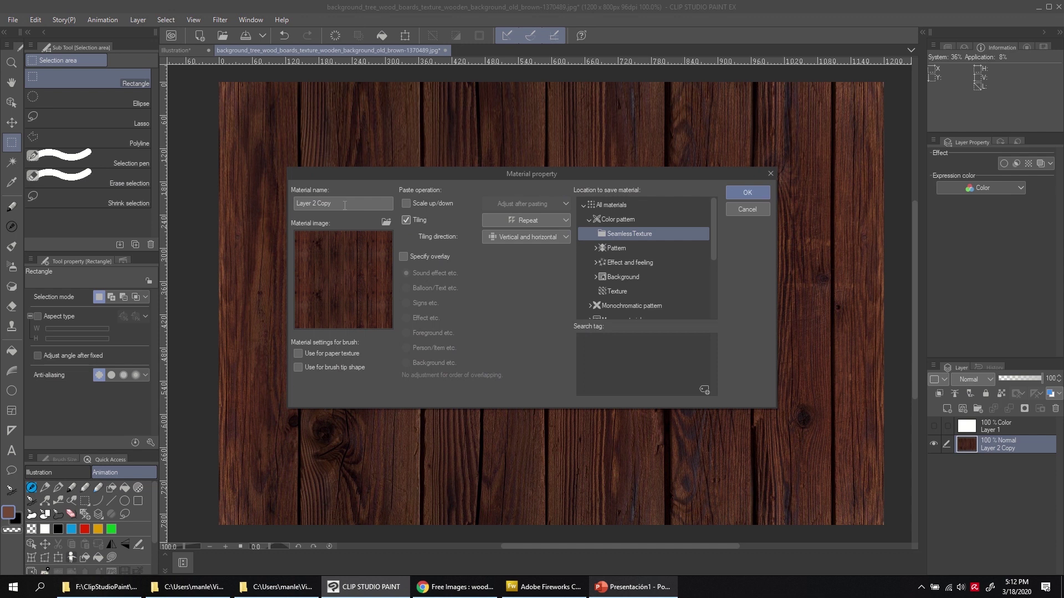
drag(345, 206, 238, 208)
text(woodTexture)
click(744, 193)
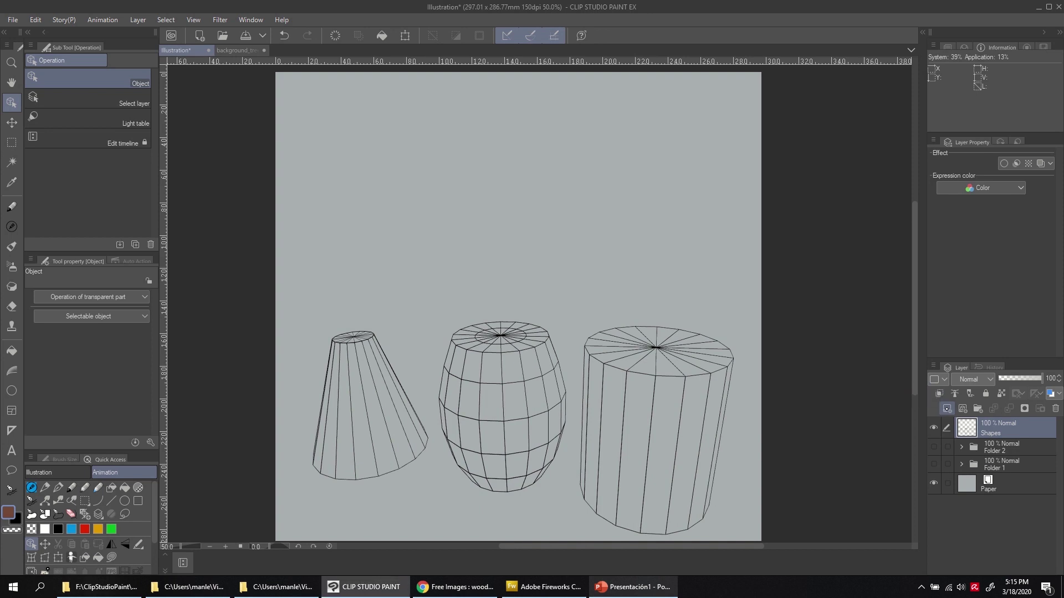
Add two new raster layers beneath the Shapes layer in the illustration with the wireframe solids
click(947, 409)
drag(971, 430, 969, 457)
click(946, 409)
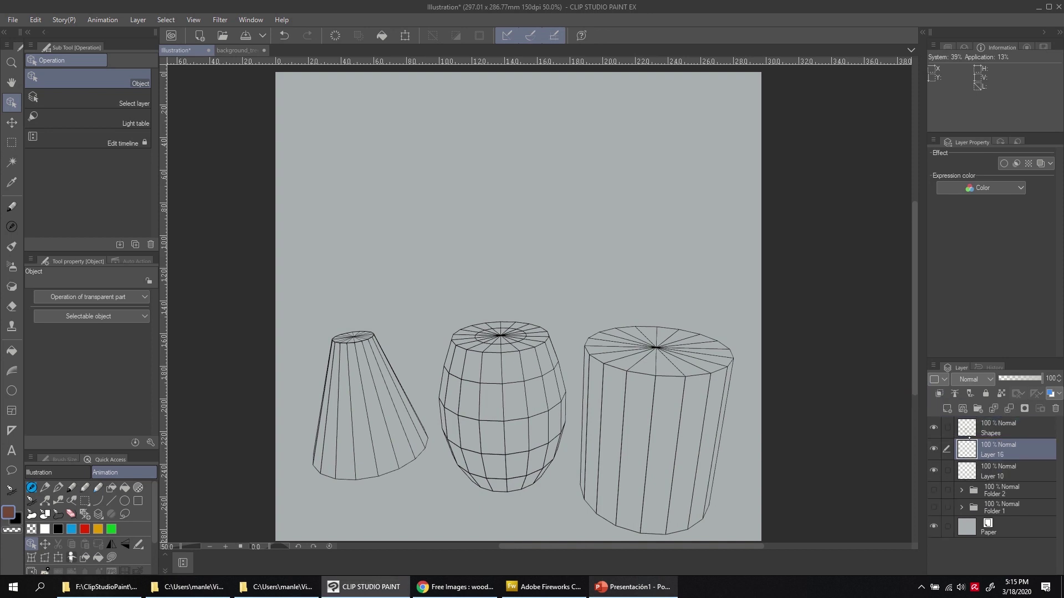
Select a rectangle about 166 × 108 mm above the wireframe shapes on Layer 10 and fill it with the woodTexture material
click(971, 470)
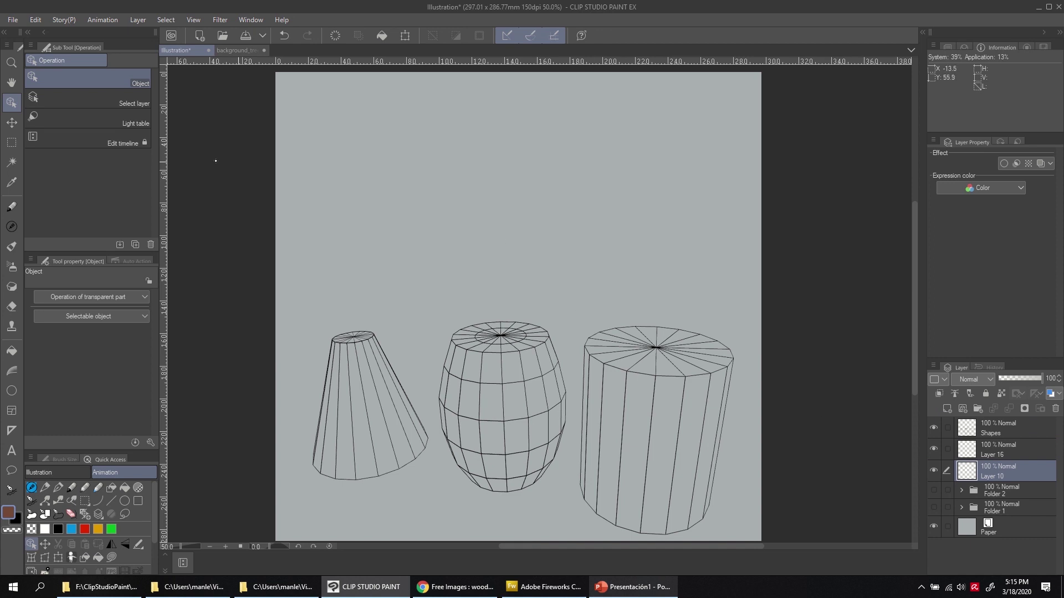
click(11, 142)
drag(377, 128, 648, 304)
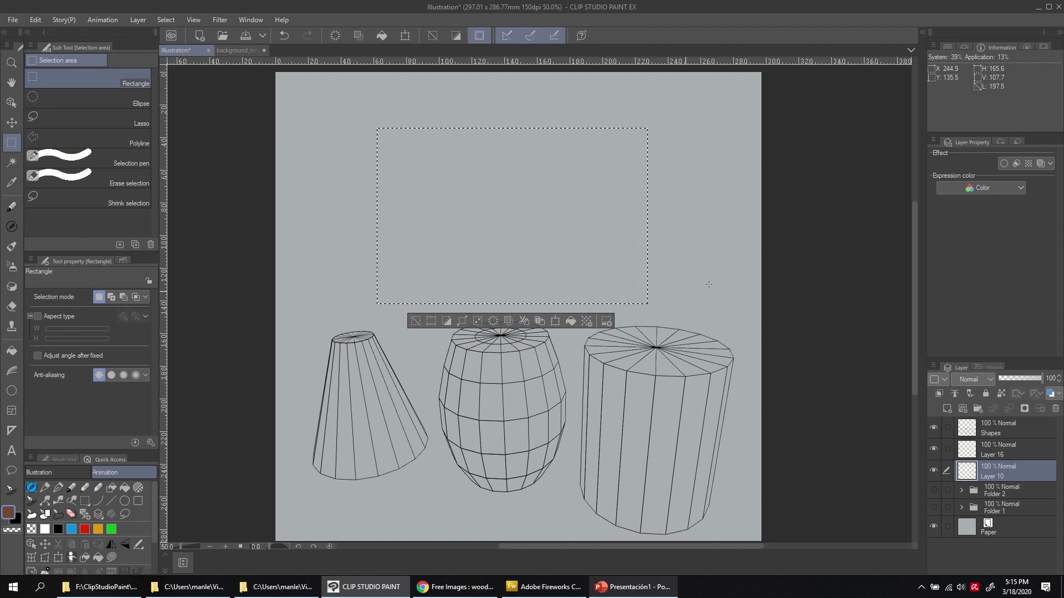
click(922, 32)
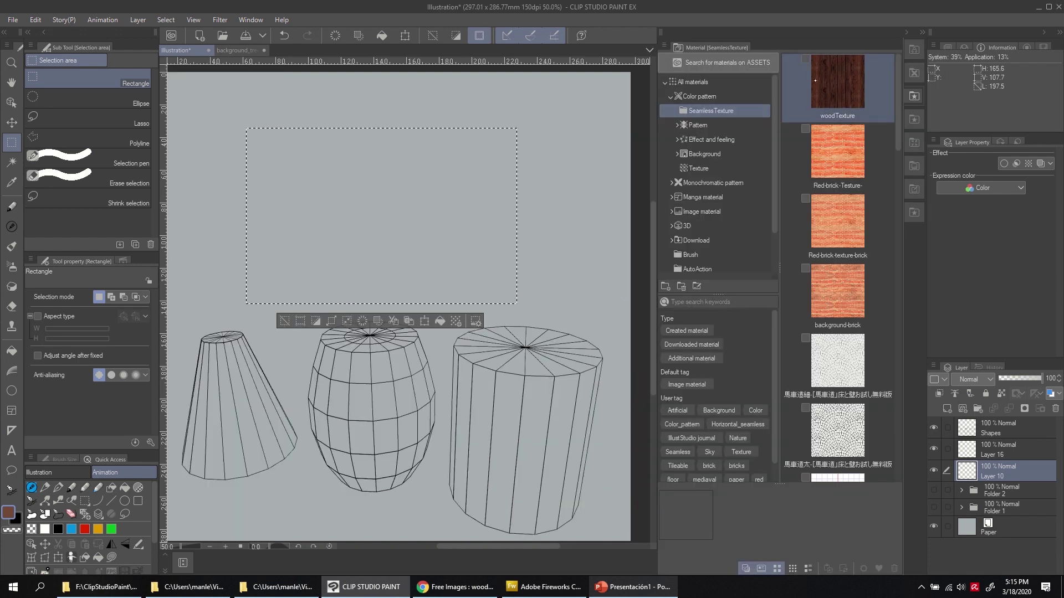
drag(836, 87, 459, 203)
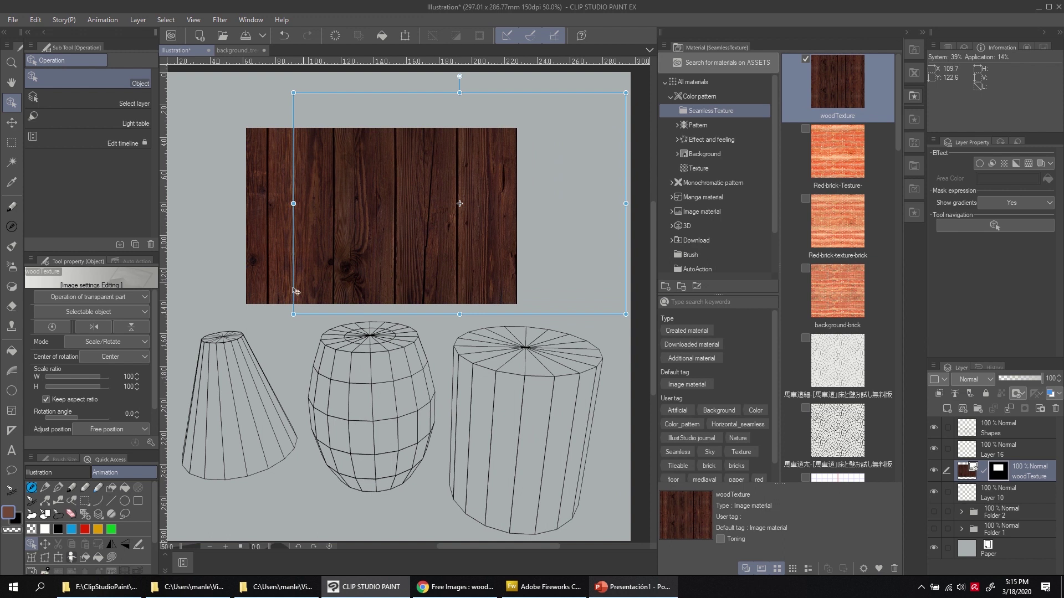
Scale the wood texture to 50 % and shift its tile toward the middle of the rectangle
click(129, 377)
text(50)
key(Return)
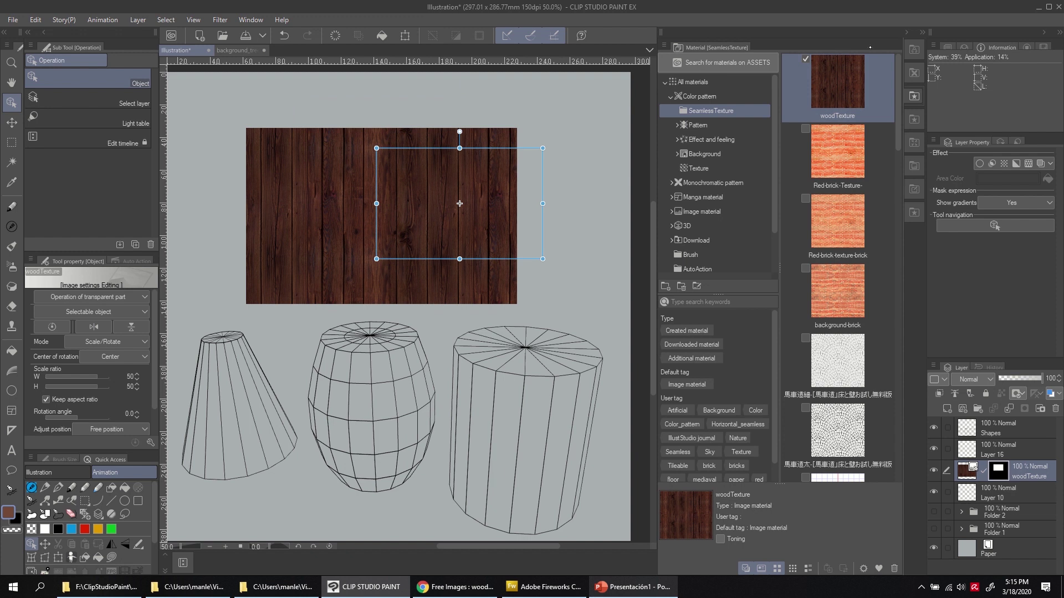
click(922, 33)
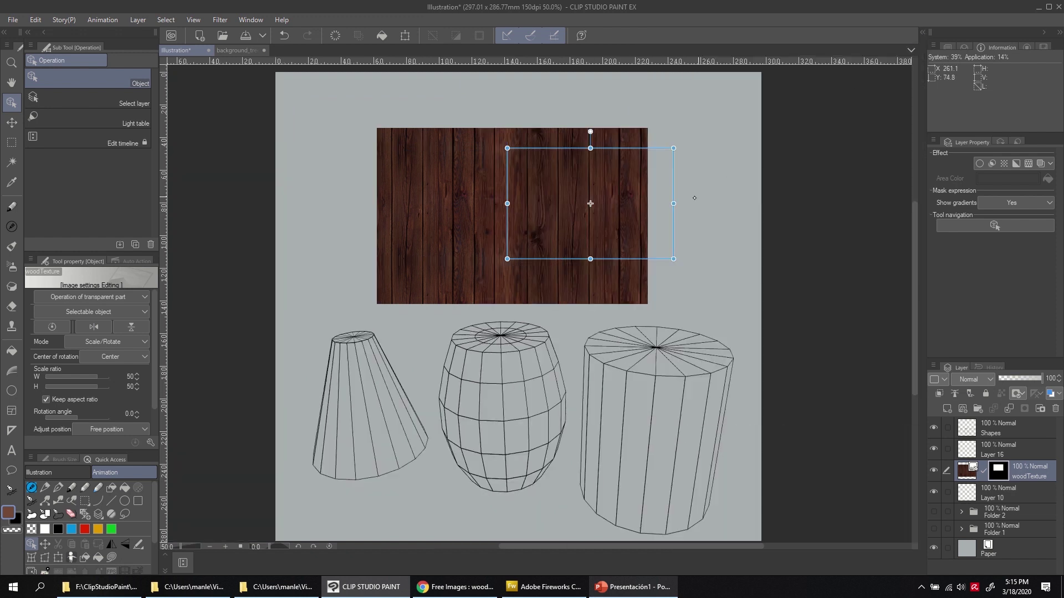
drag(625, 177, 567, 209)
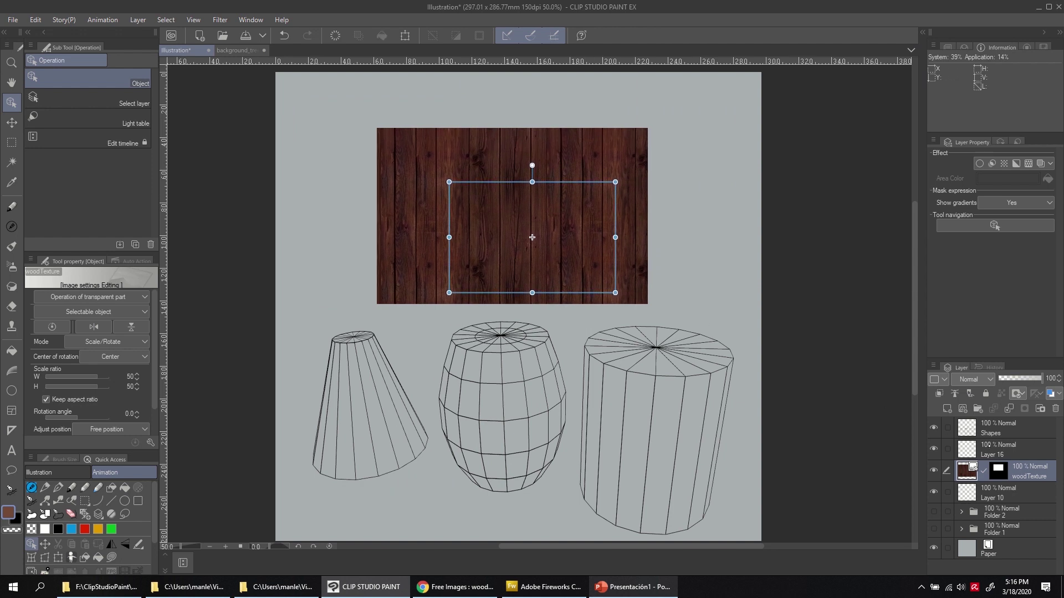
Merge the woodTexture layer with the empty Layer 16
click(1014, 452)
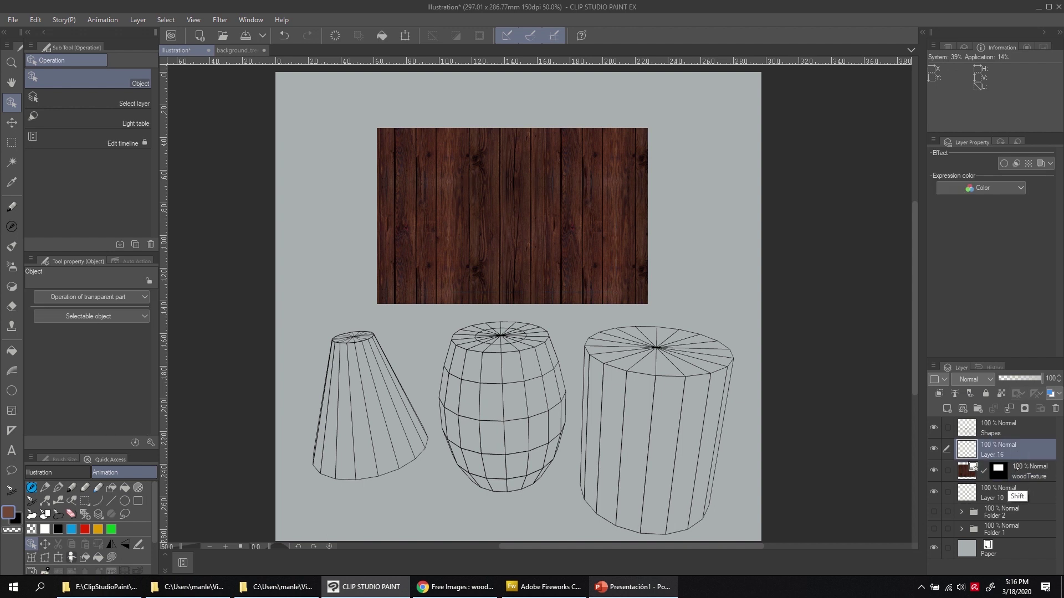
ctrl+click(1017, 474)
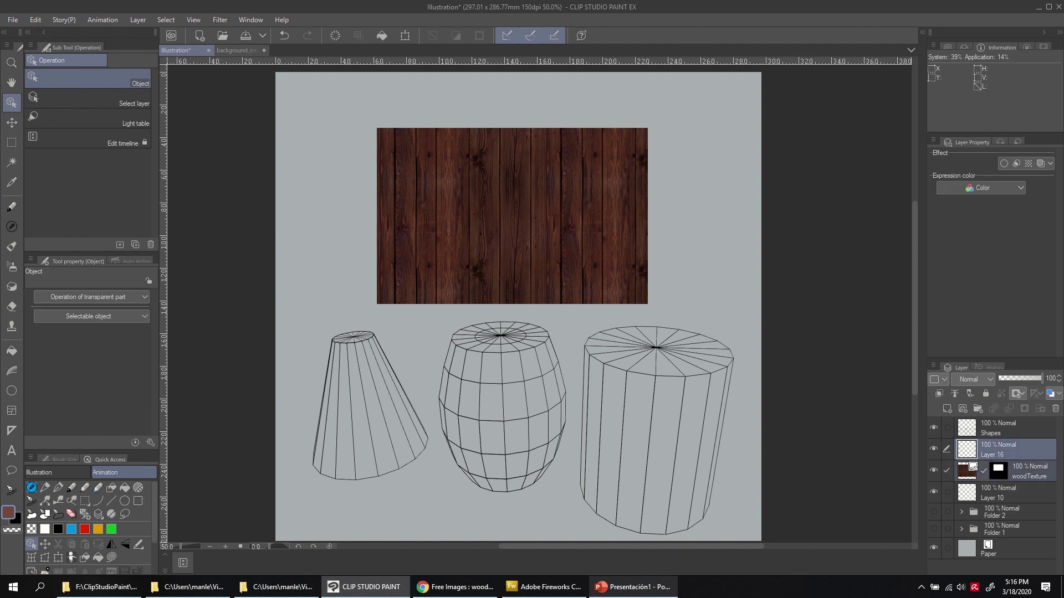
right_click(1047, 478)
click(1015, 427)
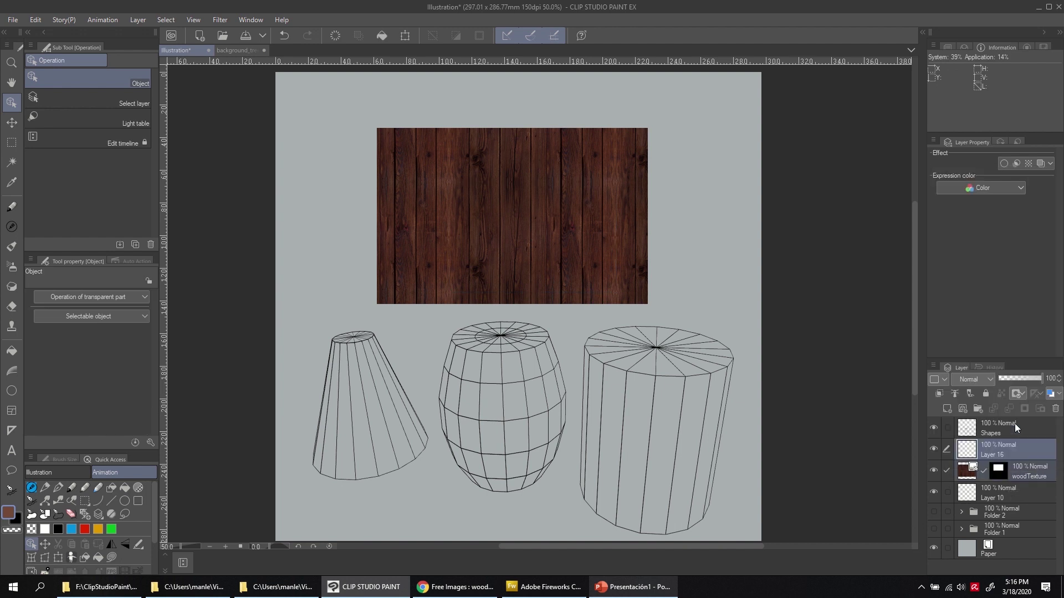
Duplicate the merged wood layer twice, giving one wood rectangle for each wireframe shape
right_click(1013, 453)
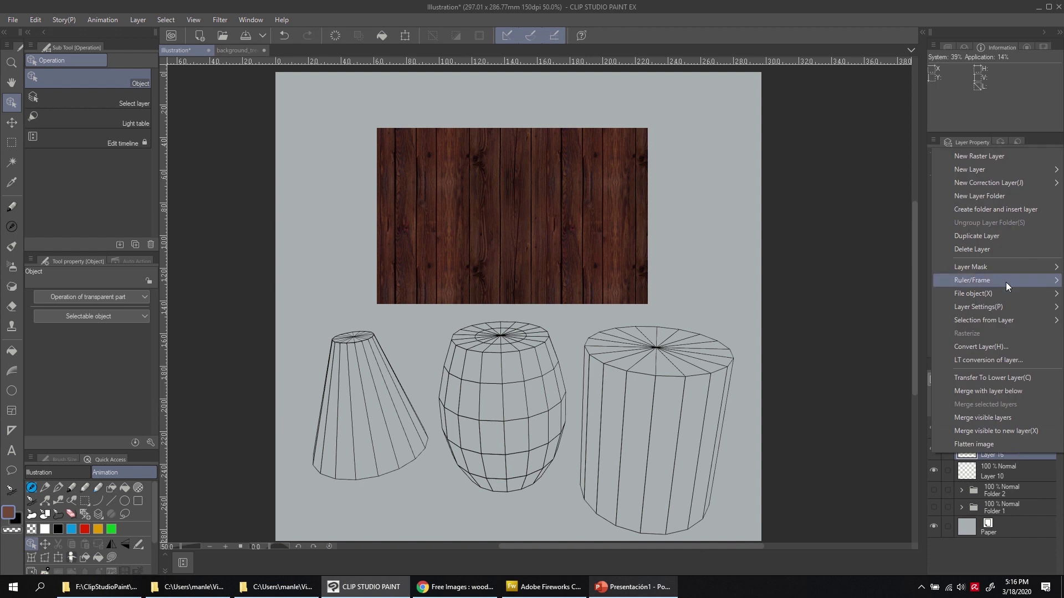
click(1016, 240)
right_click(1015, 443)
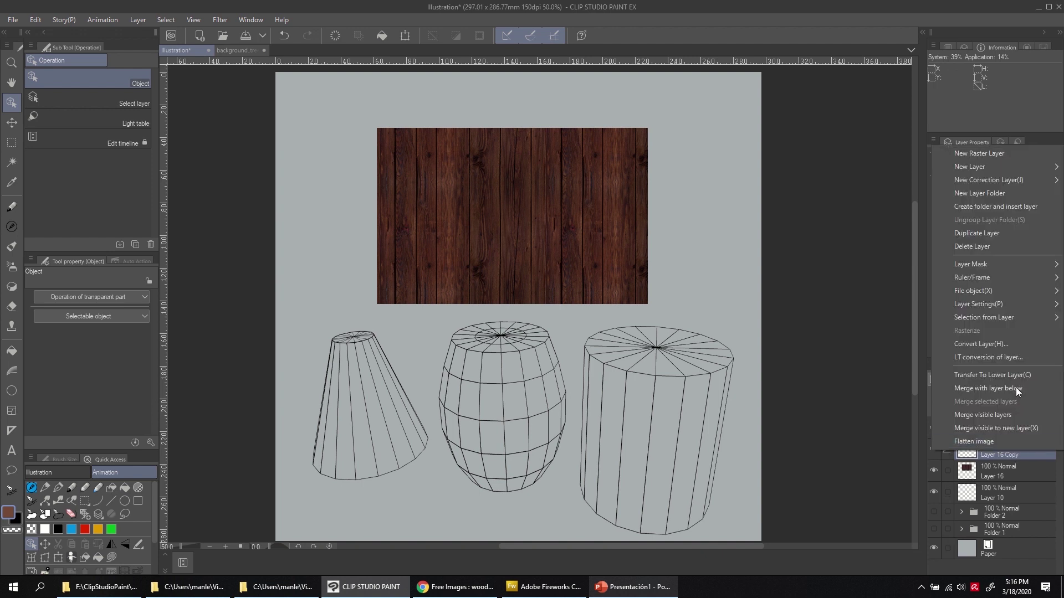
click(1026, 238)
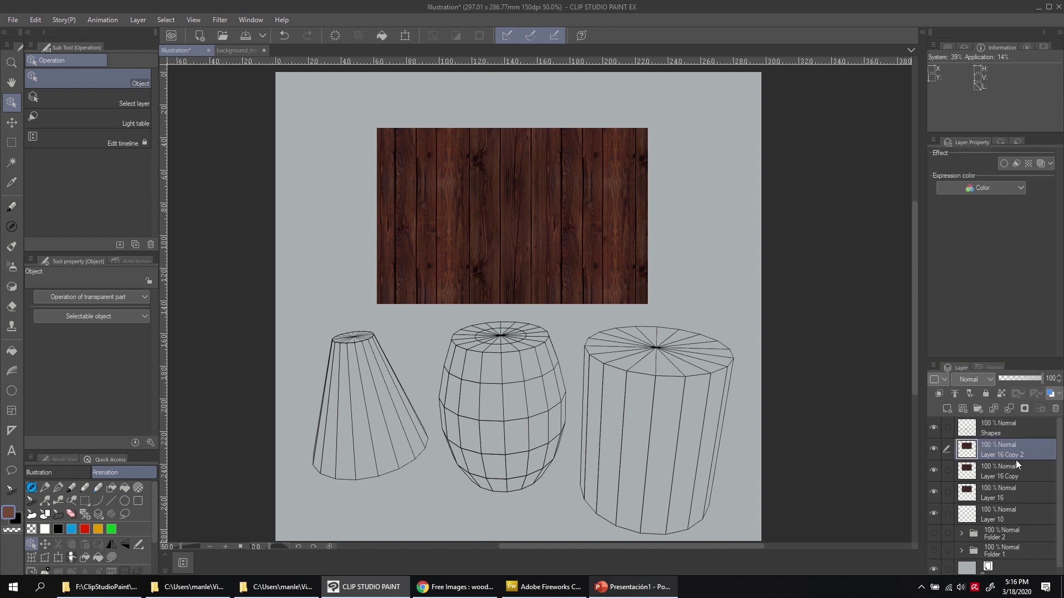
Rename the three wood layers, from the uppermost down, as cone, cylinder and Barrel
double_click(1019, 454)
text(com)
double_click(995, 475)
text(cylinder)
key(Return)
double_click(996, 495)
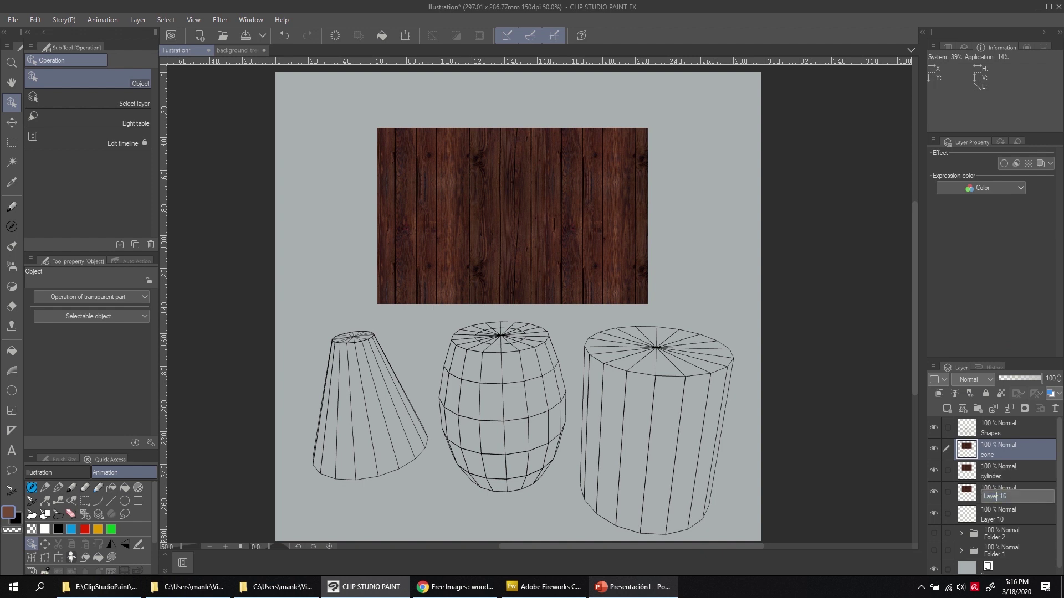
drag(1009, 500, 865, 501)
text(Barrel)
key(Return)
Start a Mesh Transformation on the cylinder layer with 9 horizontal and 2 vertical lattice points
click(988, 471)
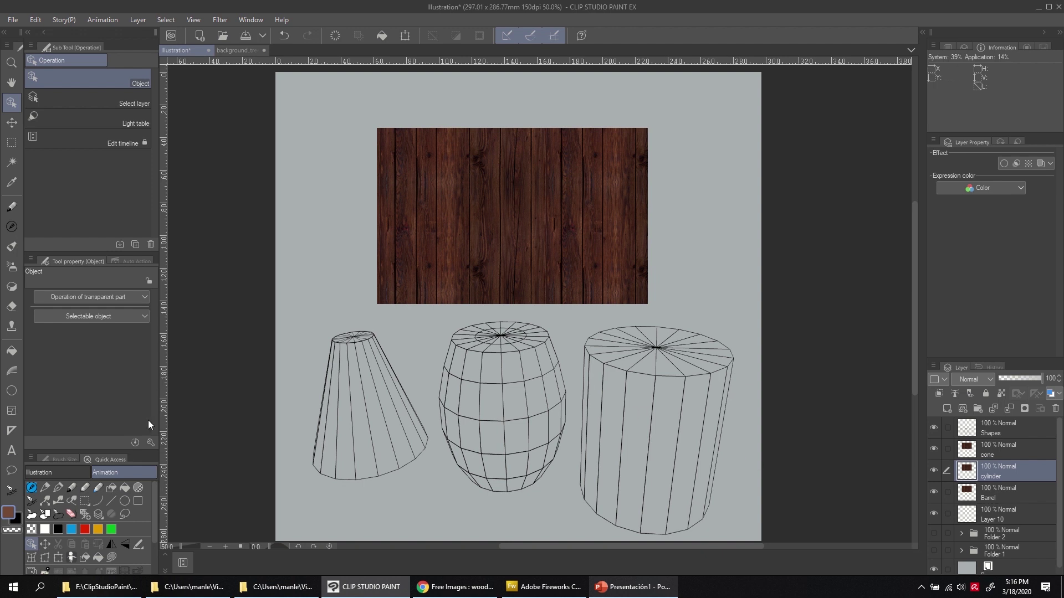
click(35, 21)
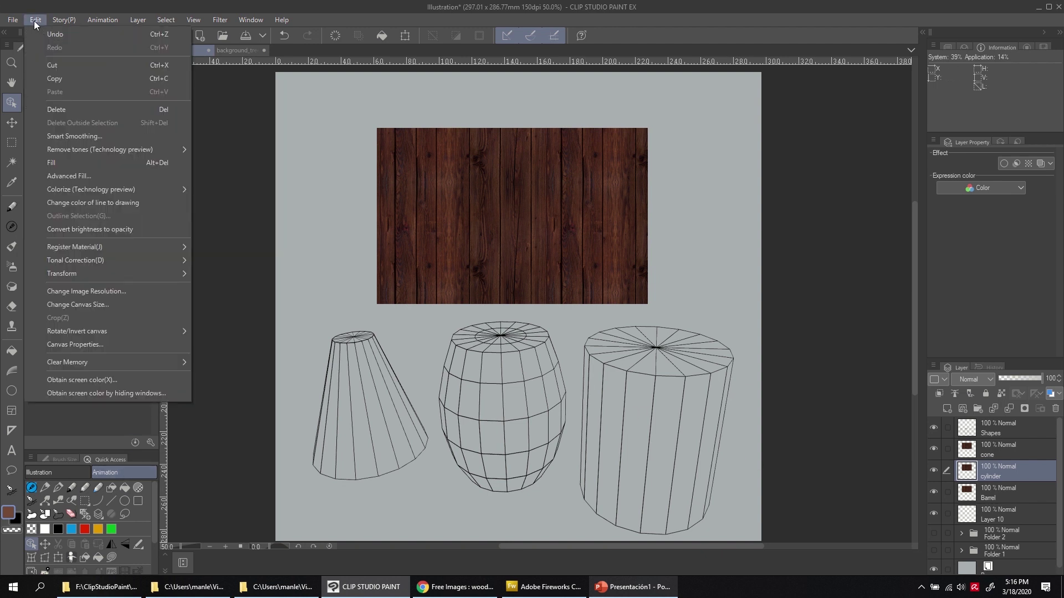
mouse_move(78, 191)
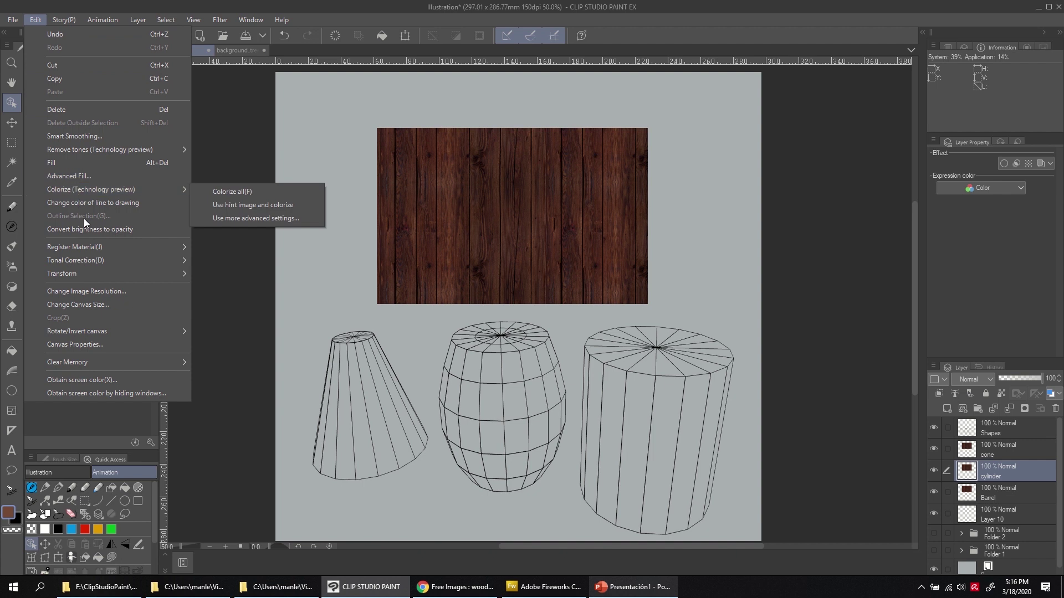
mouse_move(130, 273)
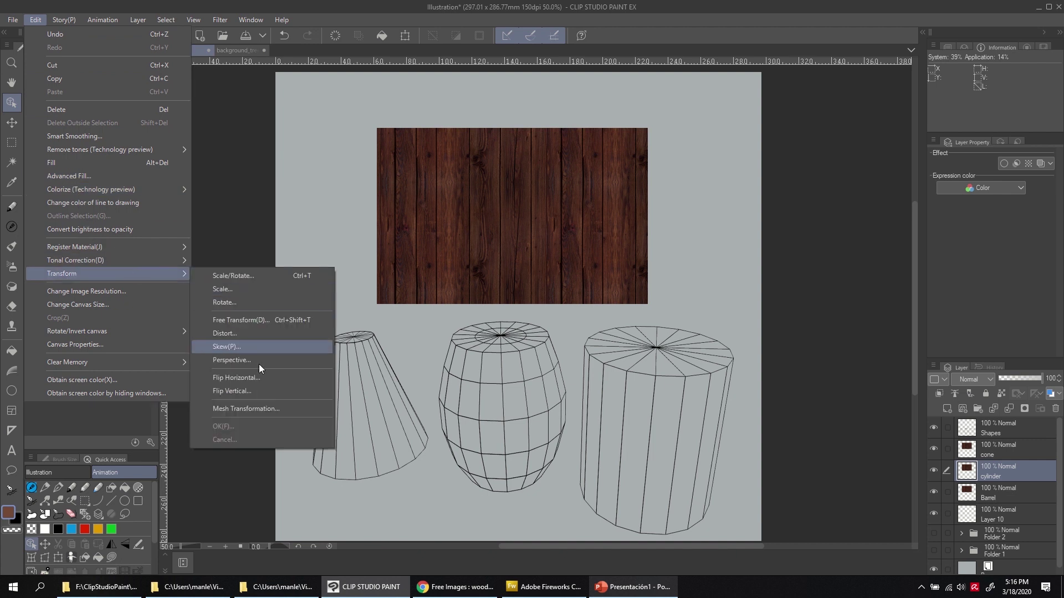
click(271, 409)
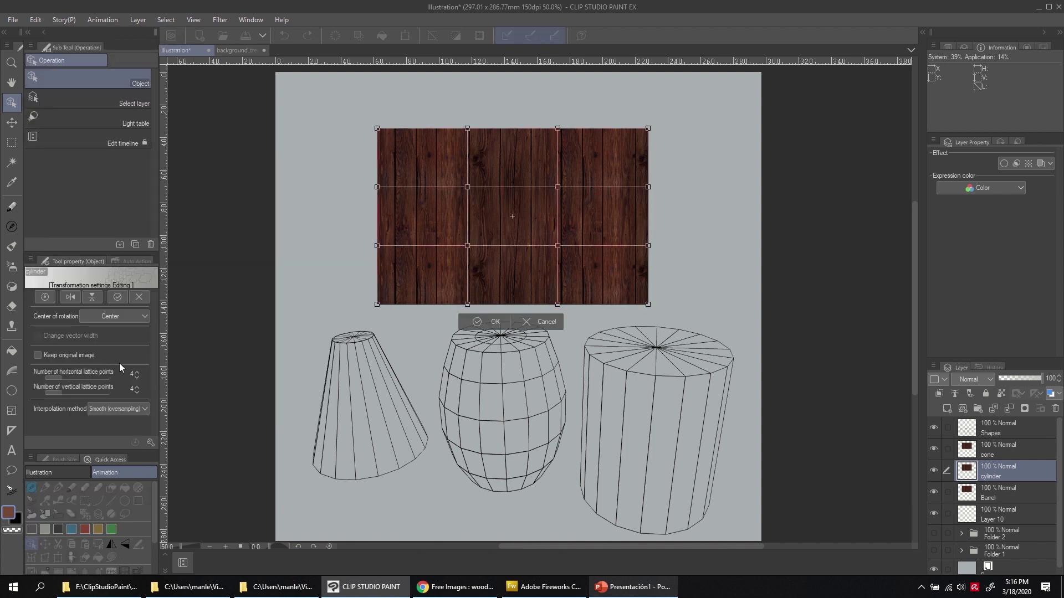
click(137, 392)
click(137, 392)
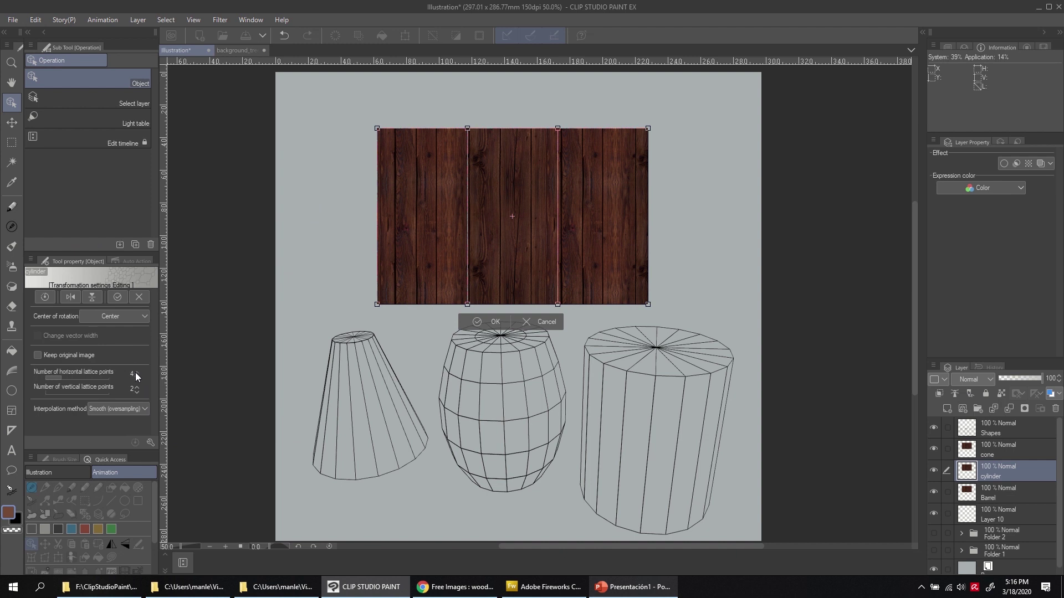
click(137, 375)
click(137, 375)
click(137, 374)
click(137, 375)
click(137, 375)
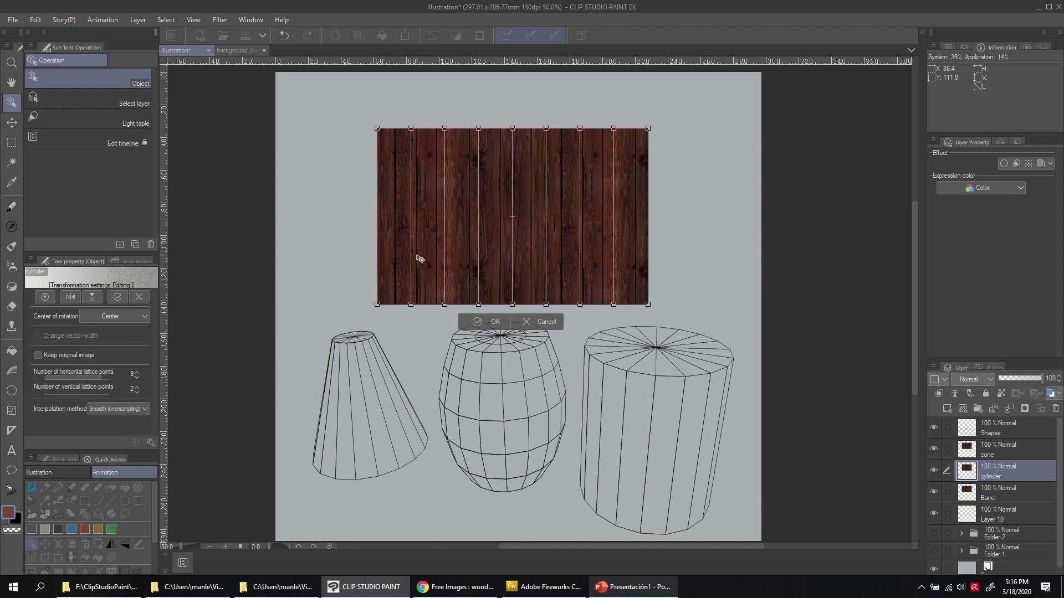
Move the wood mesh over the wireframe cylinder and fit its four rightmost upper lattice points to the front of the cylinder's top rim
drag(597, 213, 721, 440)
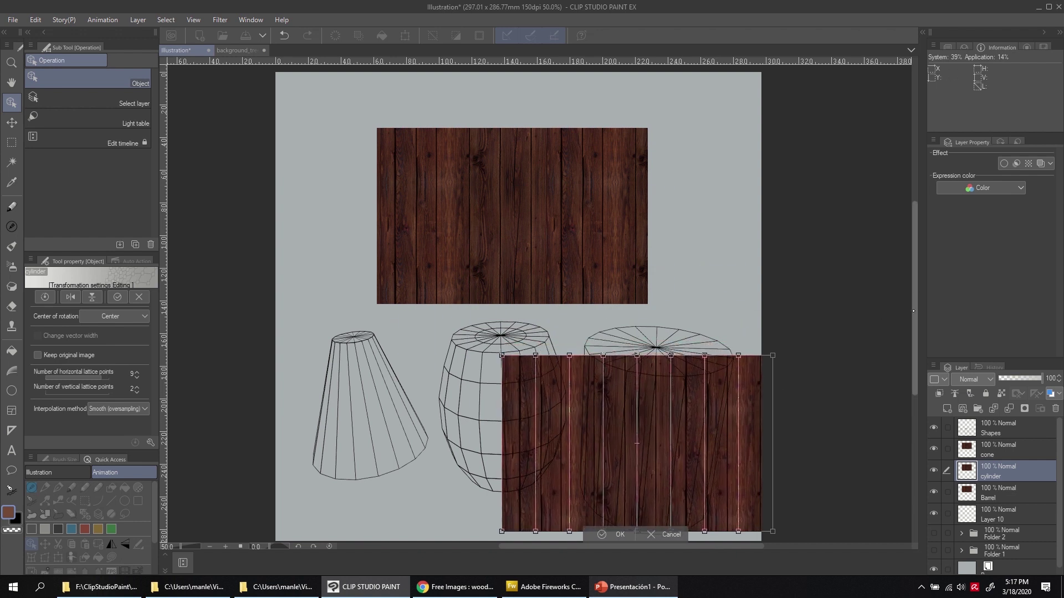
drag(914, 316, 913, 367)
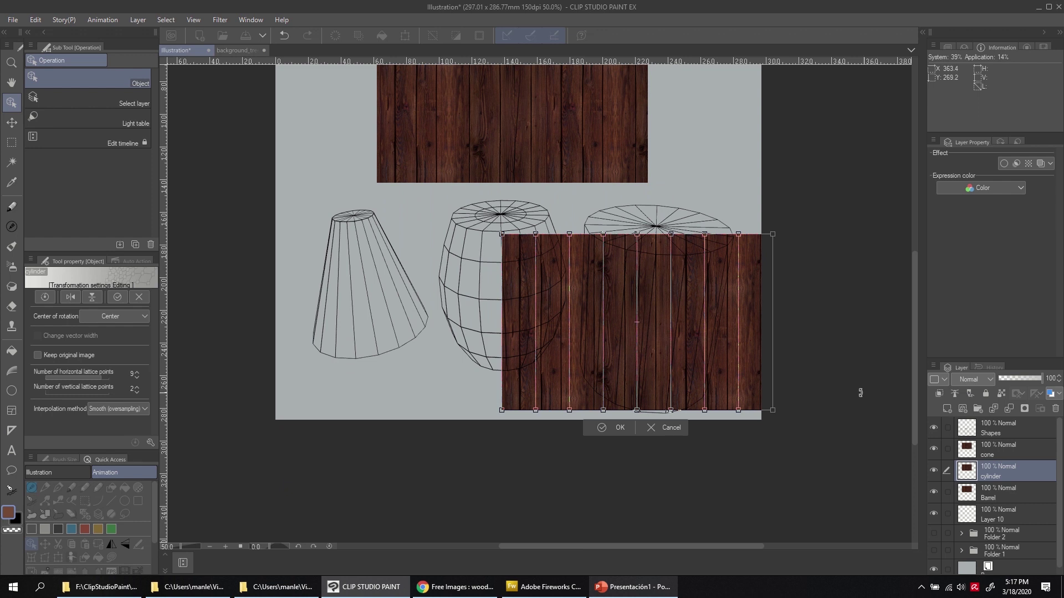
scroll(791, 301, up, 4)
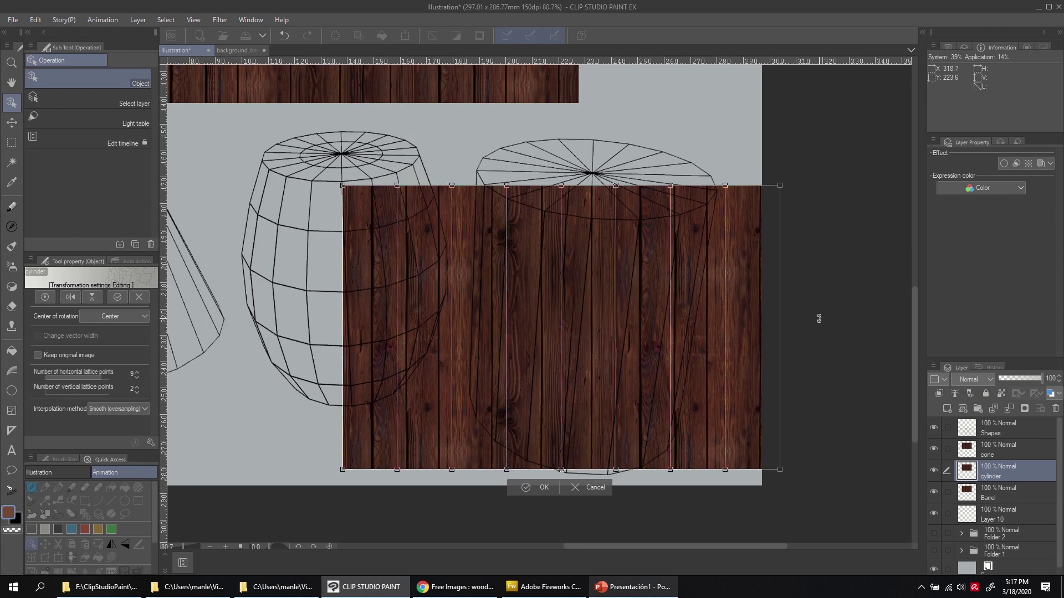
key(Tab)
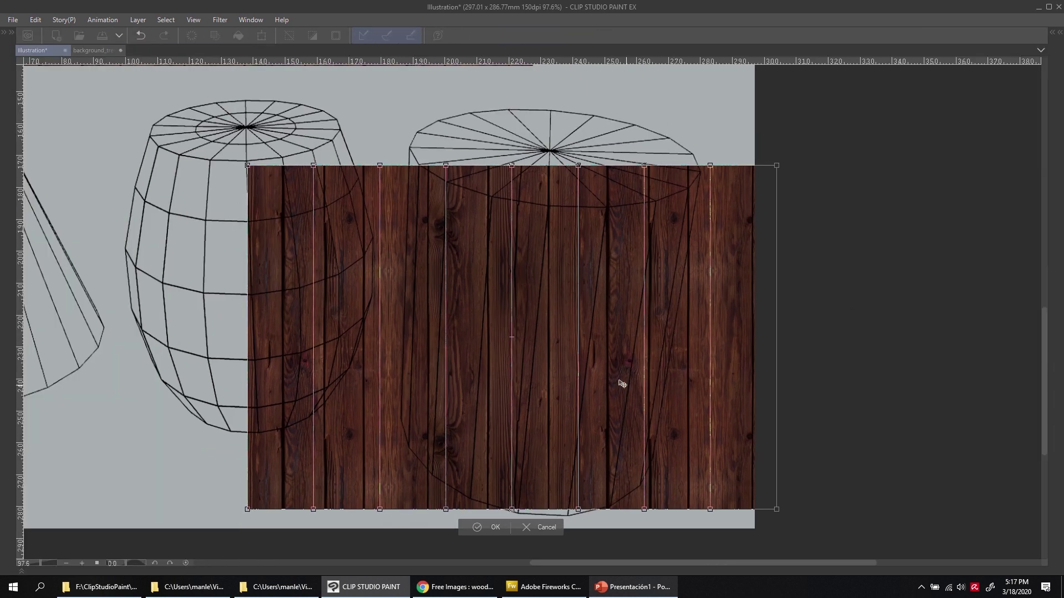
drag(580, 167, 605, 209)
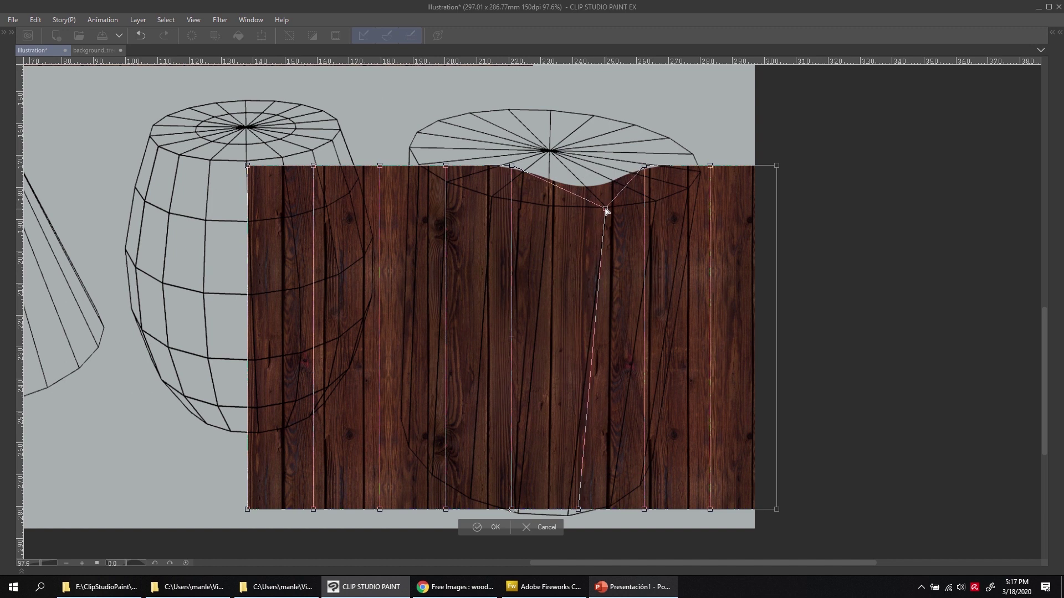
drag(646, 168, 658, 204)
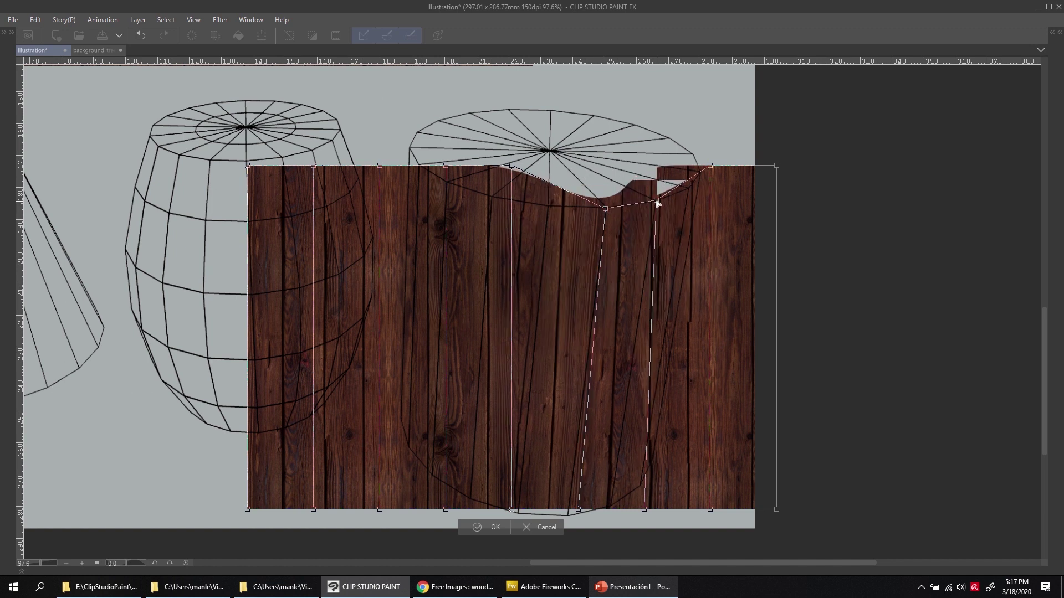
drag(711, 167, 689, 189)
drag(776, 165, 701, 173)
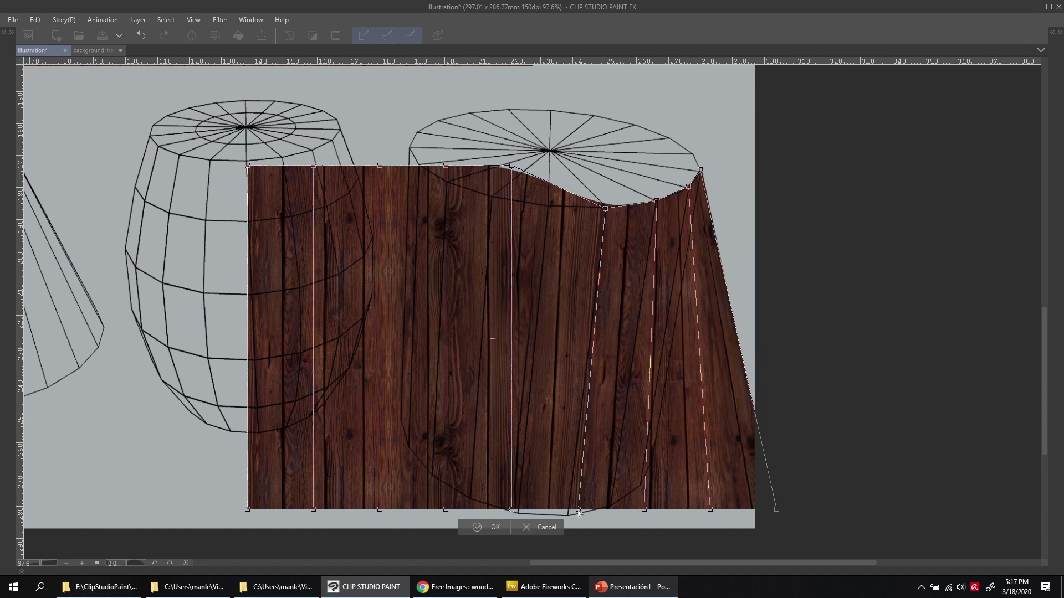
Fit the six leftmost lower lattice points of the wood mesh to the vertices along the cylinder's base curve
drag(579, 513, 517, 513)
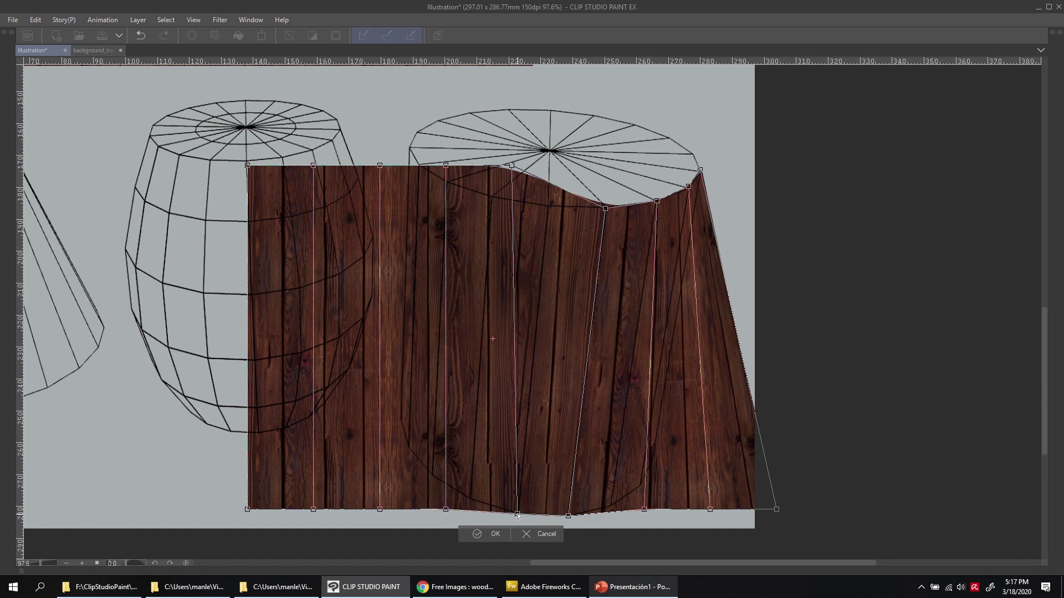
drag(445, 509, 469, 500)
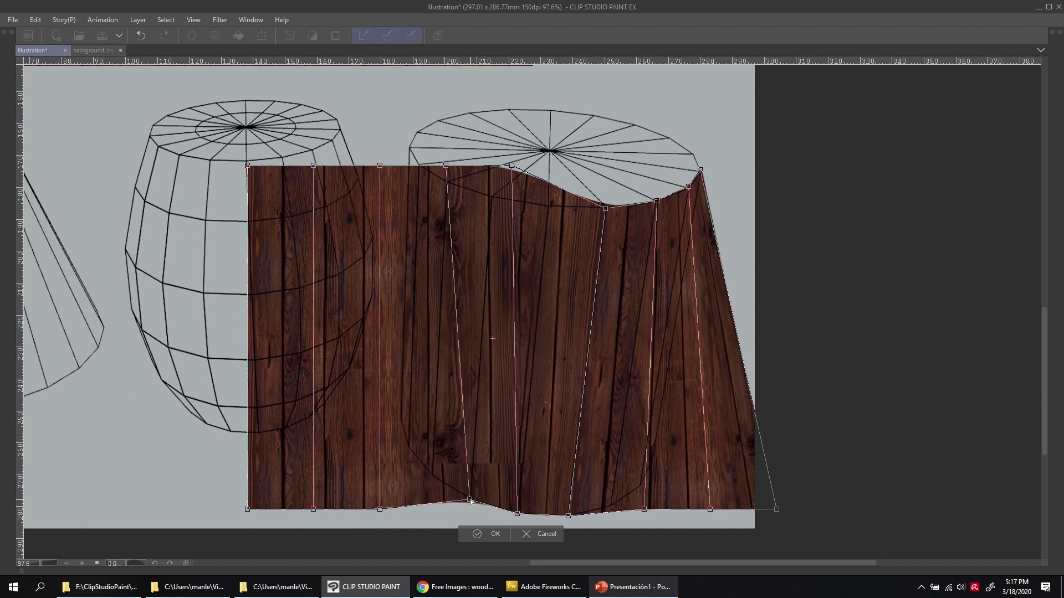
drag(380, 509, 433, 478)
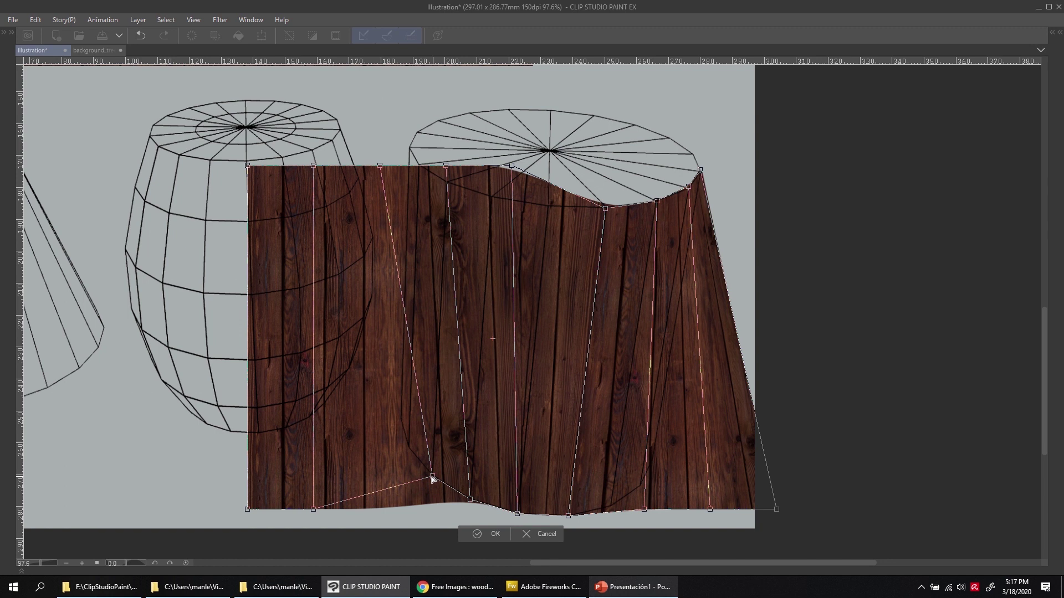
drag(313, 508, 409, 449)
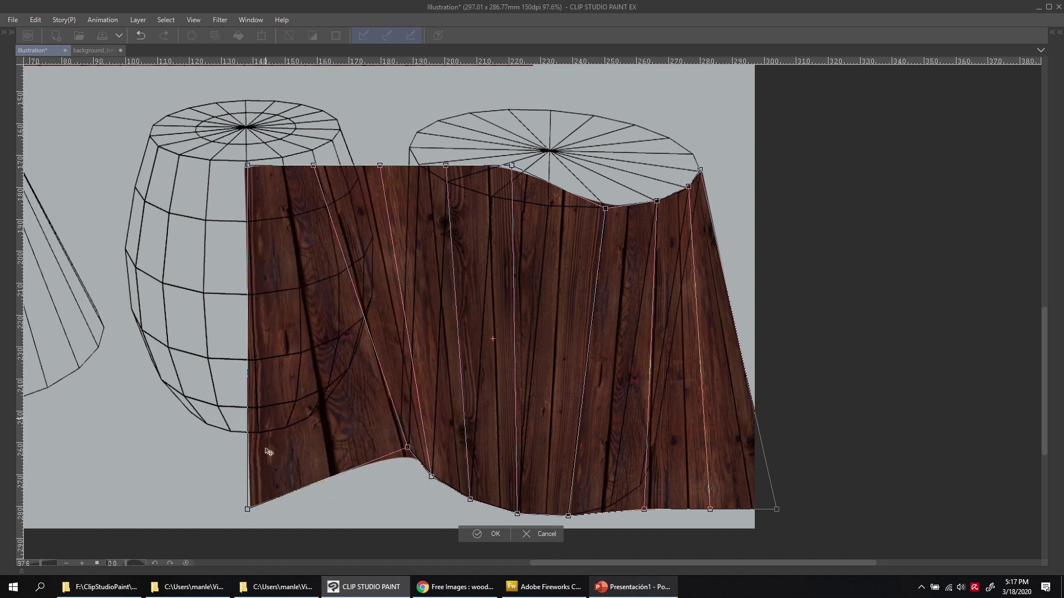
drag(248, 510, 400, 420)
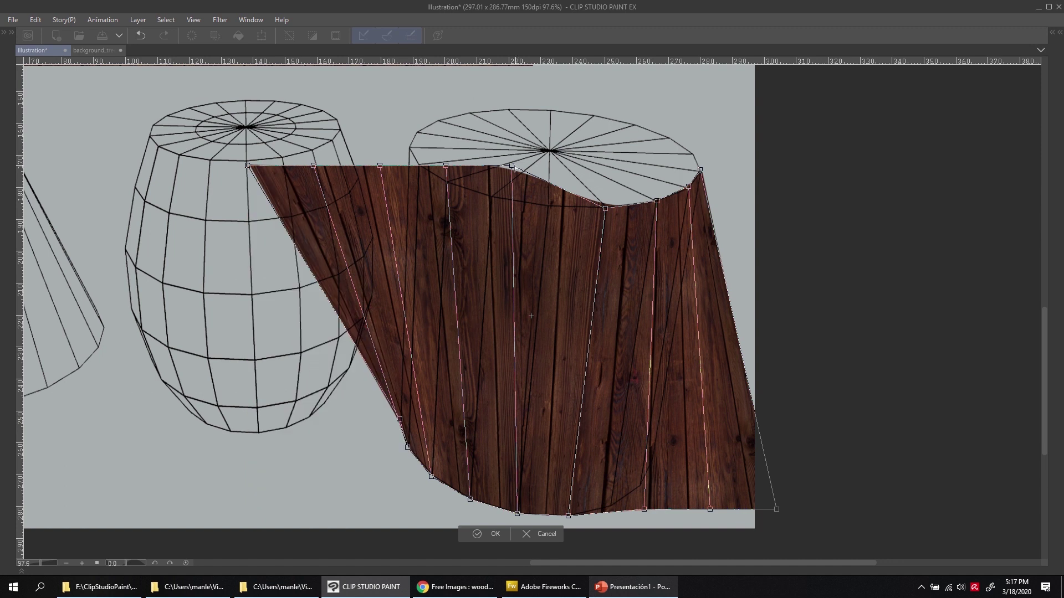
Fit the five remaining upper lattice points to the vertices along the left front of the cylinder's top rim
drag(511, 165, 548, 206)
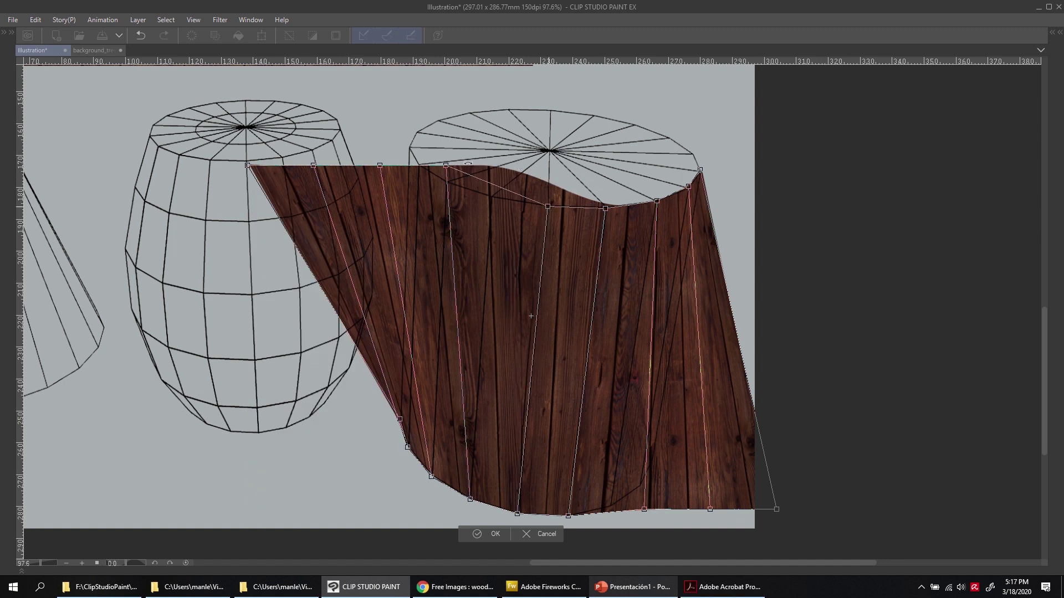
drag(446, 165, 492, 199)
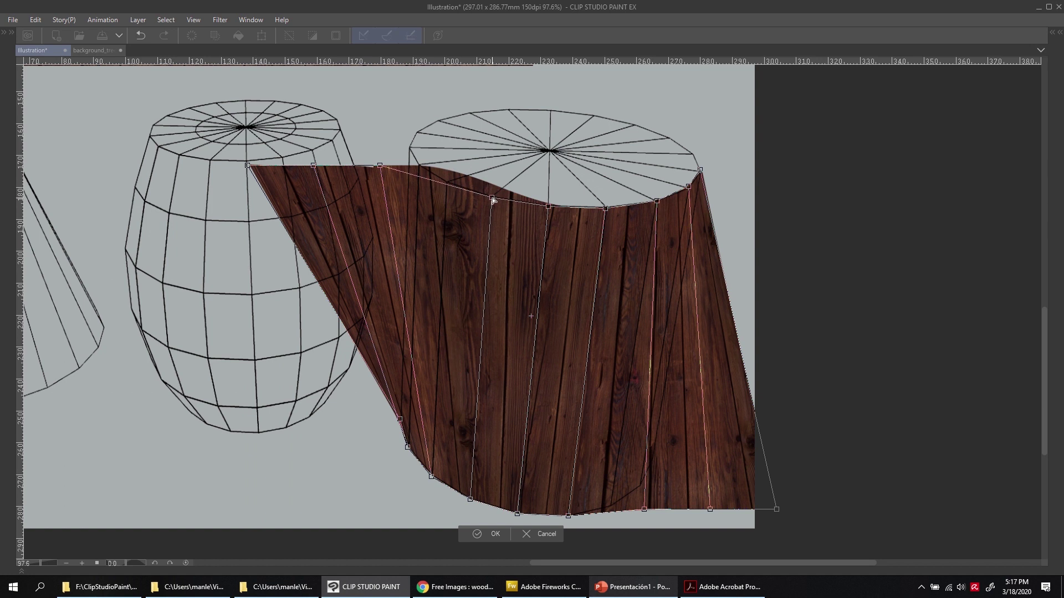
drag(379, 165, 443, 187)
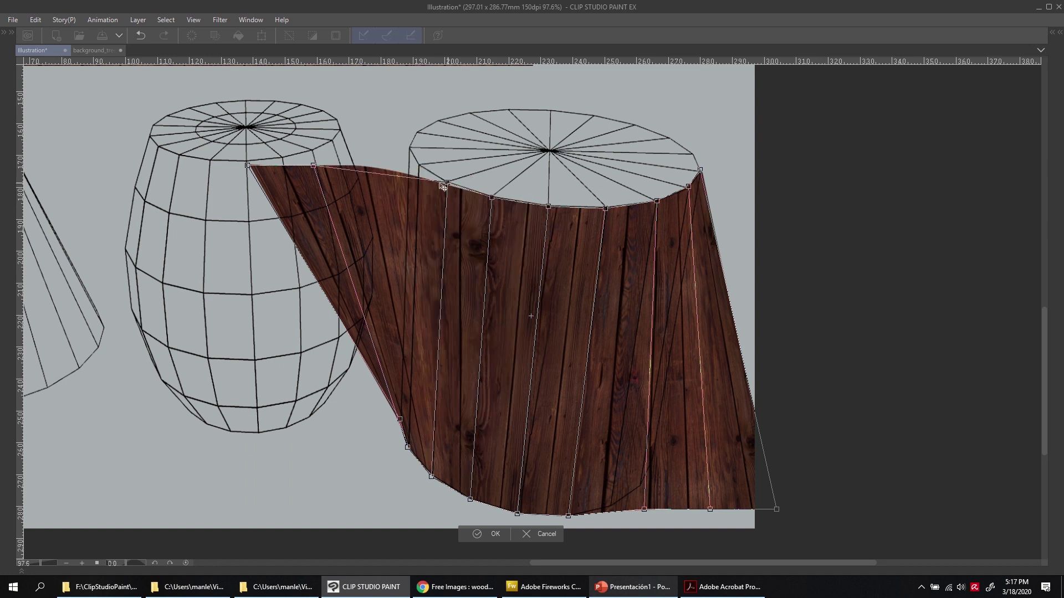
drag(313, 165, 419, 168)
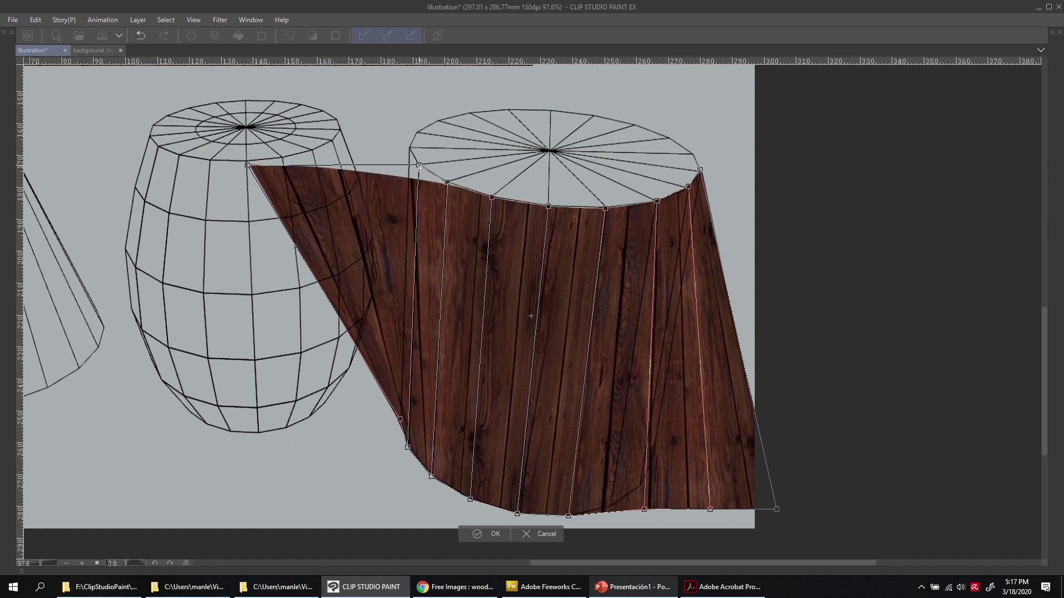
drag(247, 165, 410, 150)
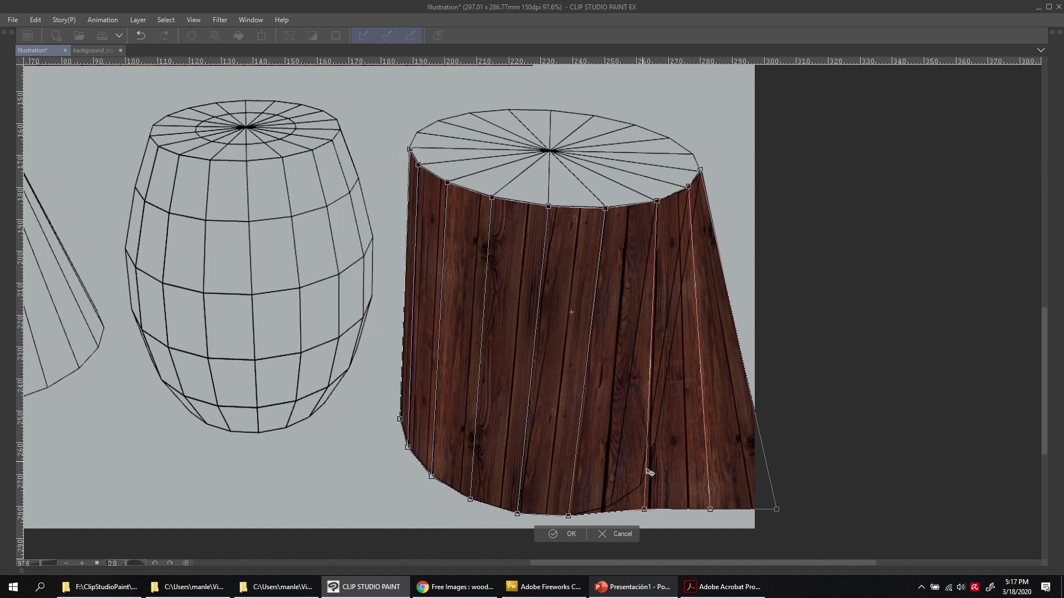
Fit the last three lower lattice points to the right end of the cylinder's base and apply the mesh transformation
drag(644, 510, 613, 507)
drag(709, 508, 643, 486)
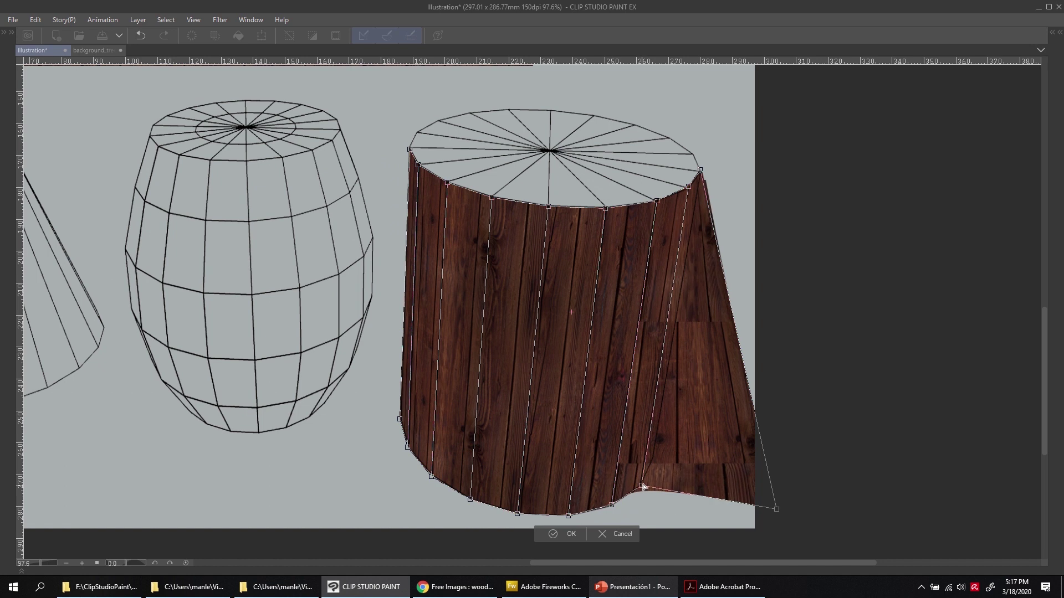
drag(776, 509, 655, 459)
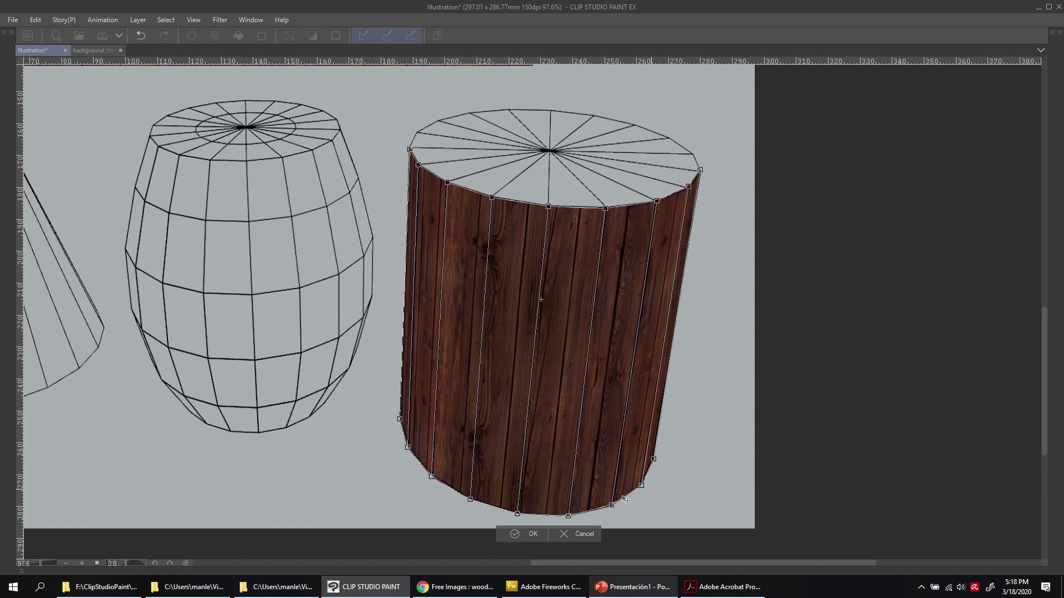
click(523, 535)
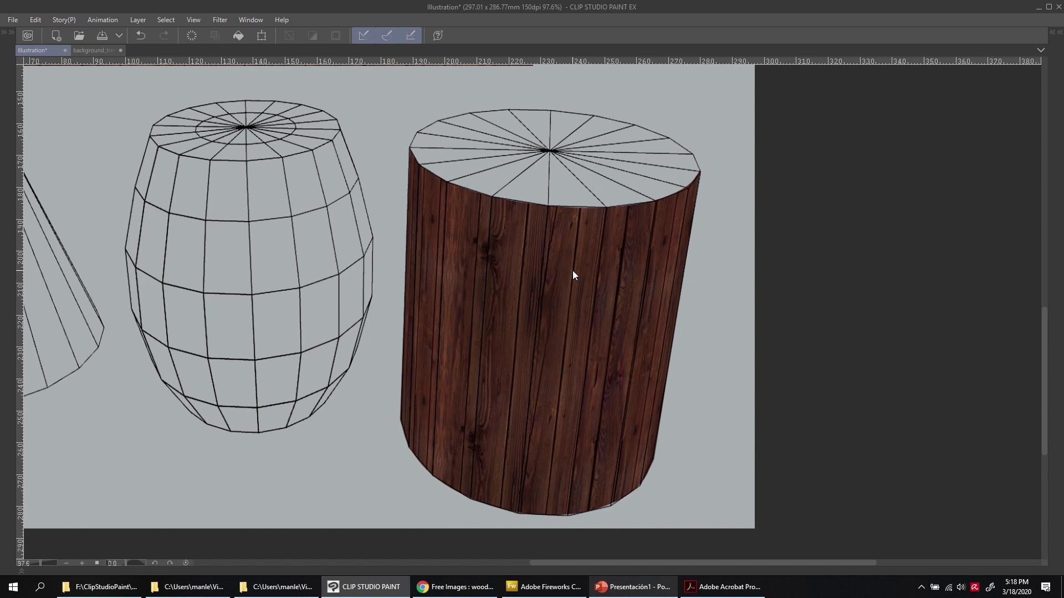
Start a Mesh Transformation on the cone layer with 9 horizontal and 2 vertical lattice points
scroll(573, 270, down, 3)
drag(429, 211, 552, 371)
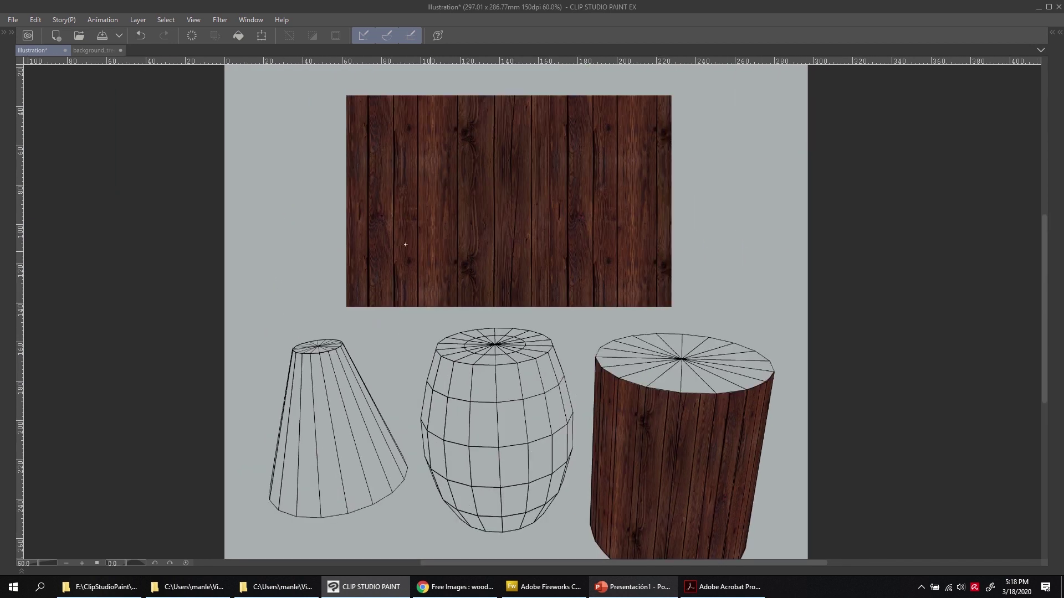
key(Tab)
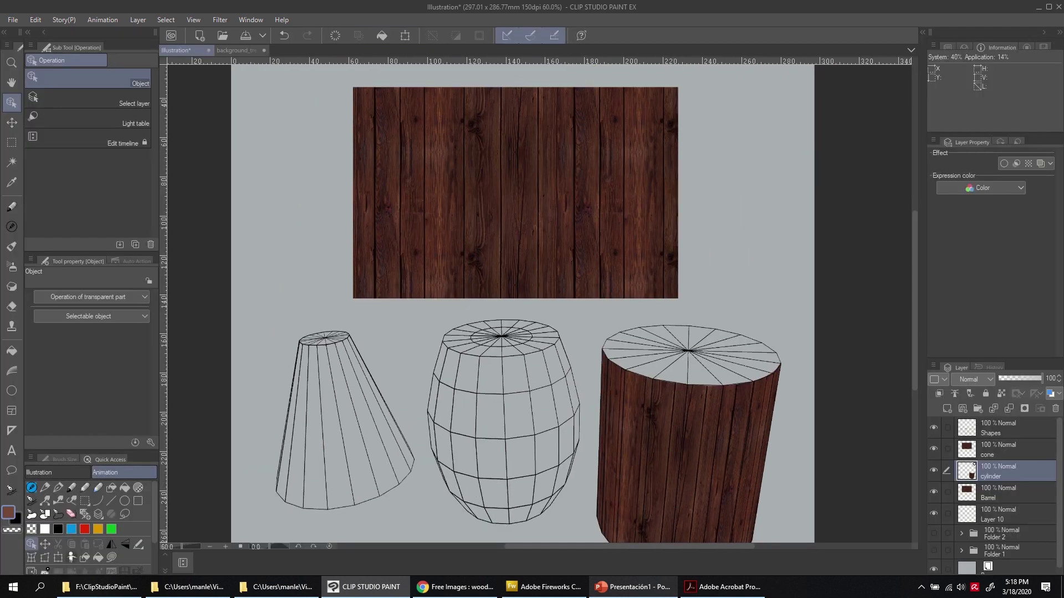
click(992, 454)
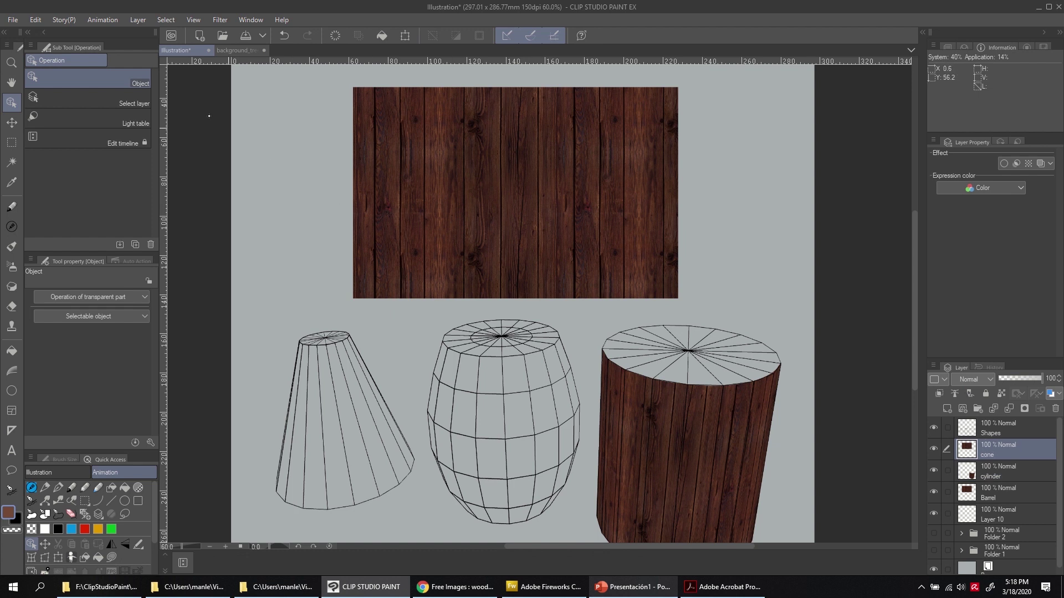
click(37, 20)
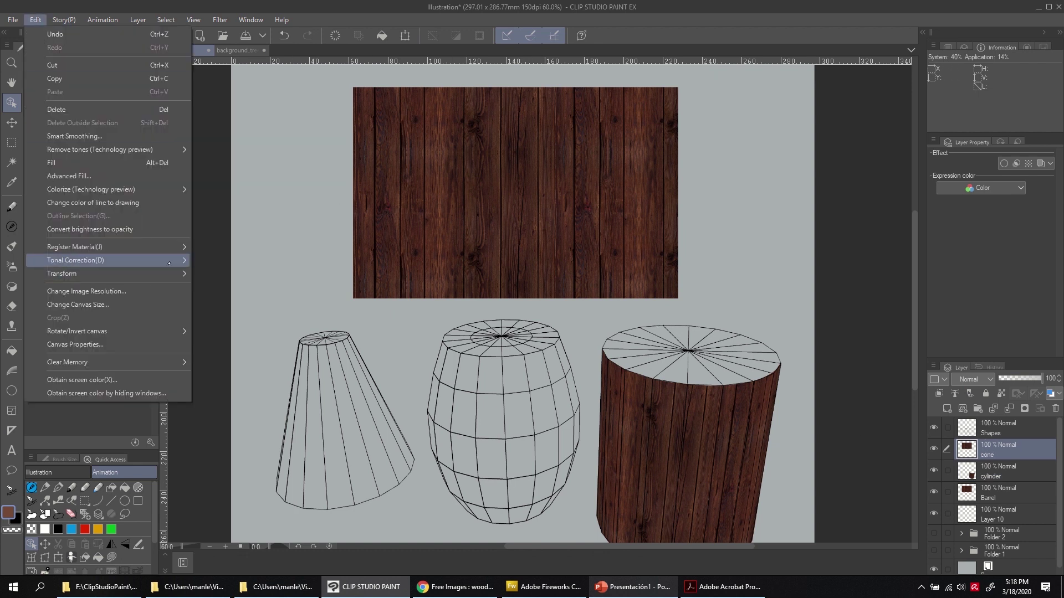
mouse_move(167, 275)
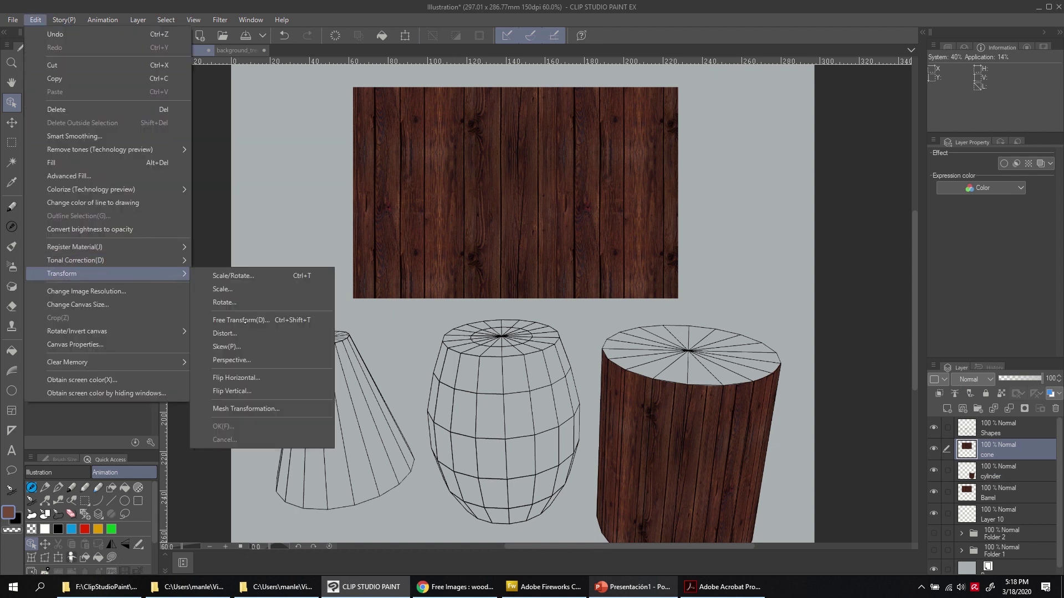
click(262, 407)
click(137, 371)
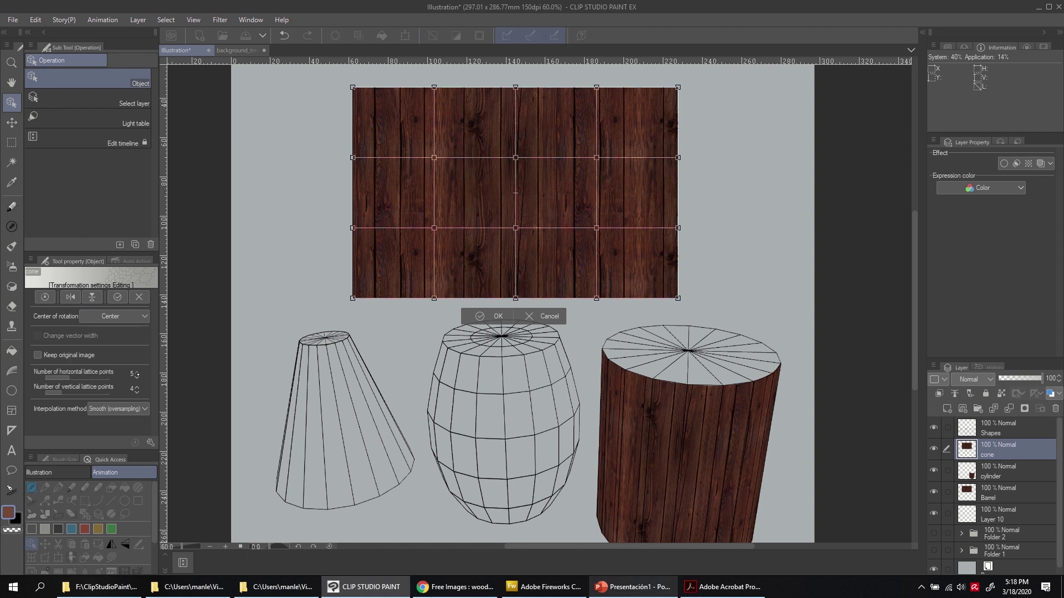
click(137, 371)
click(137, 372)
click(137, 372)
click(137, 372)
click(137, 391)
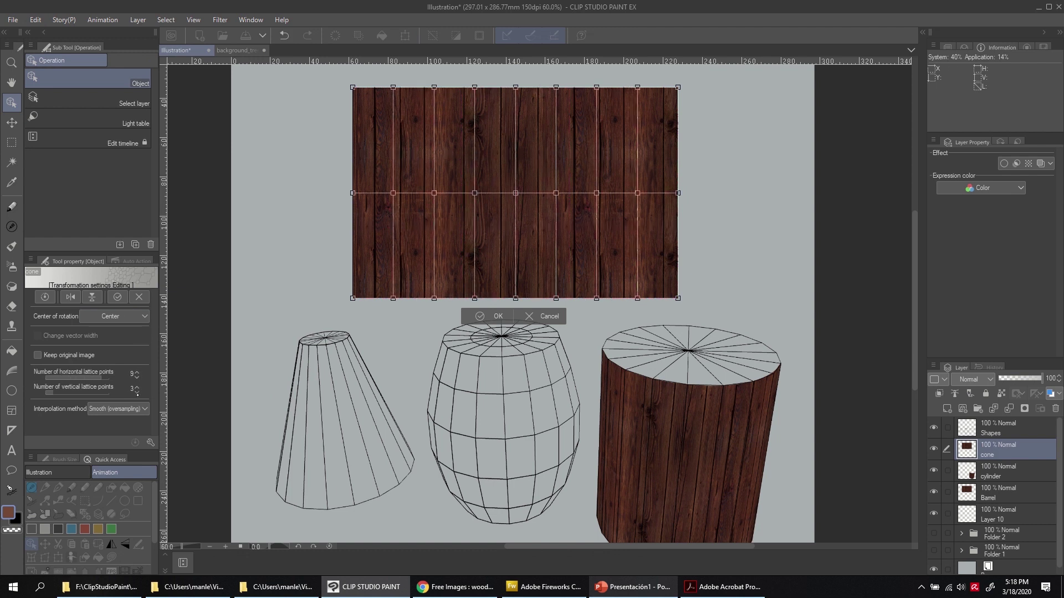
click(137, 391)
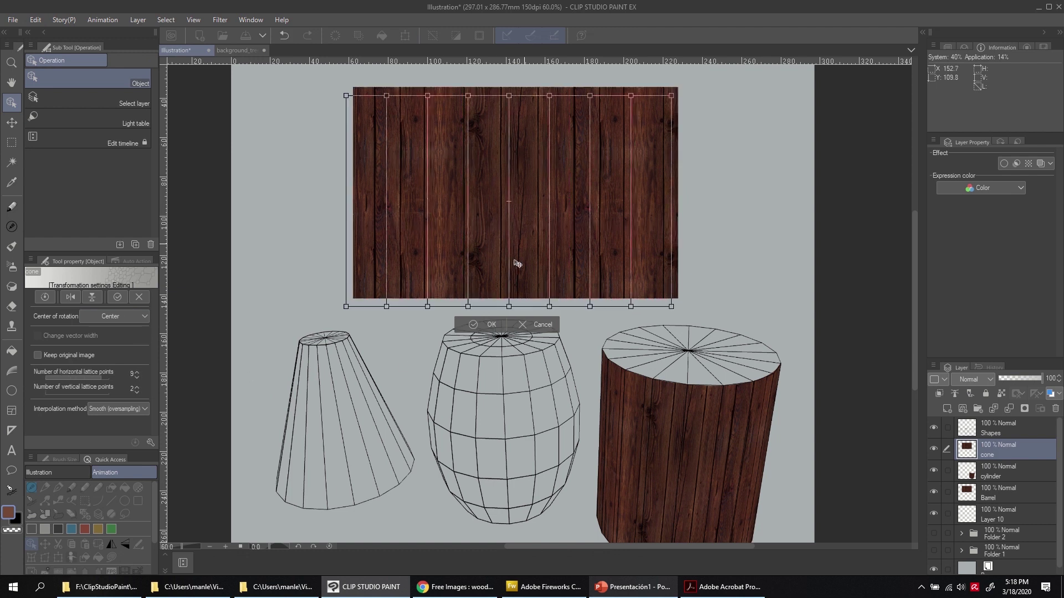
Move the wood mesh down over the wireframe cone
drag(515, 261, 401, 448)
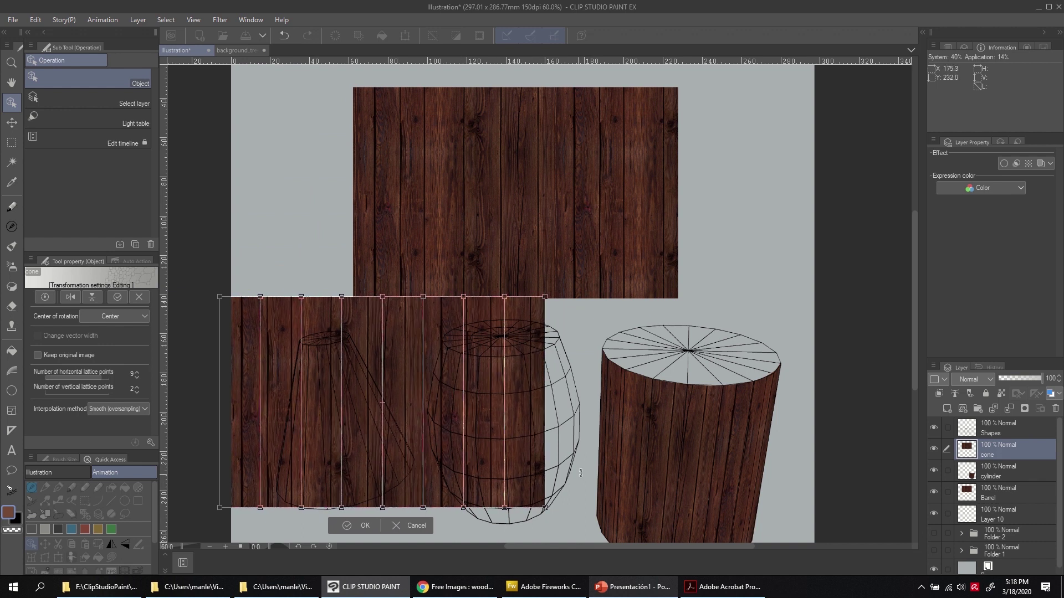
key(Tab)
scroll(686, 419, up, 3)
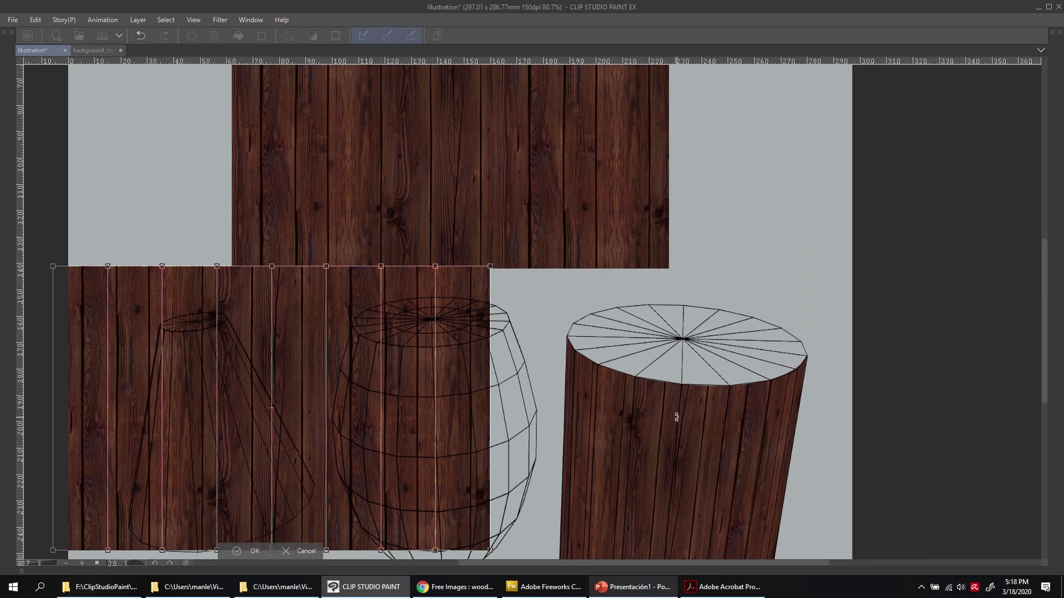
drag(360, 434, 707, 251)
drag(535, 332, 545, 371)
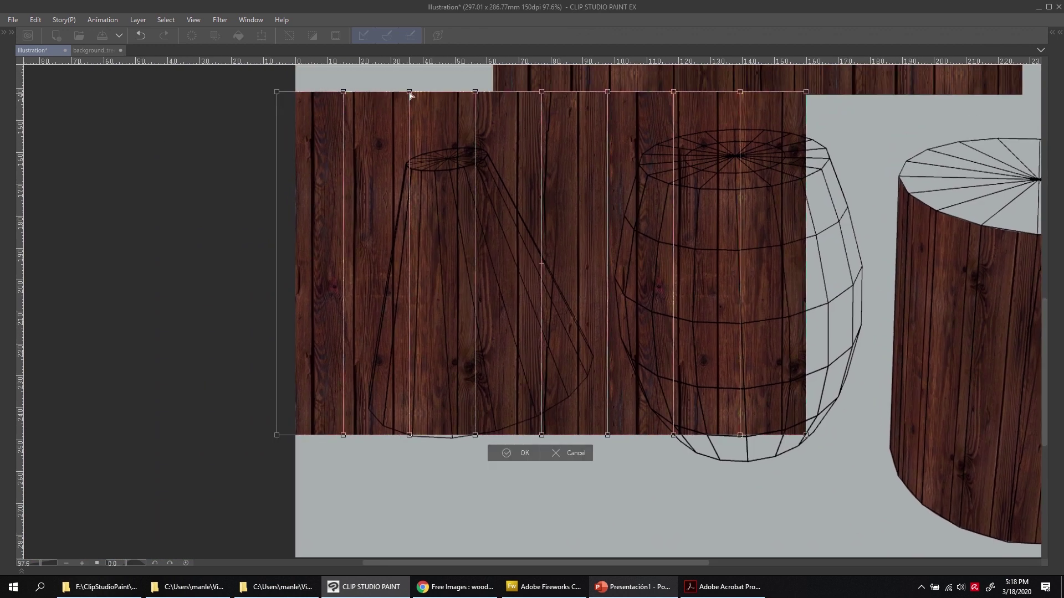
Fit the third to sixth upper lattice points to the vertices along the front of the cone's top rim
drag(410, 95, 422, 174)
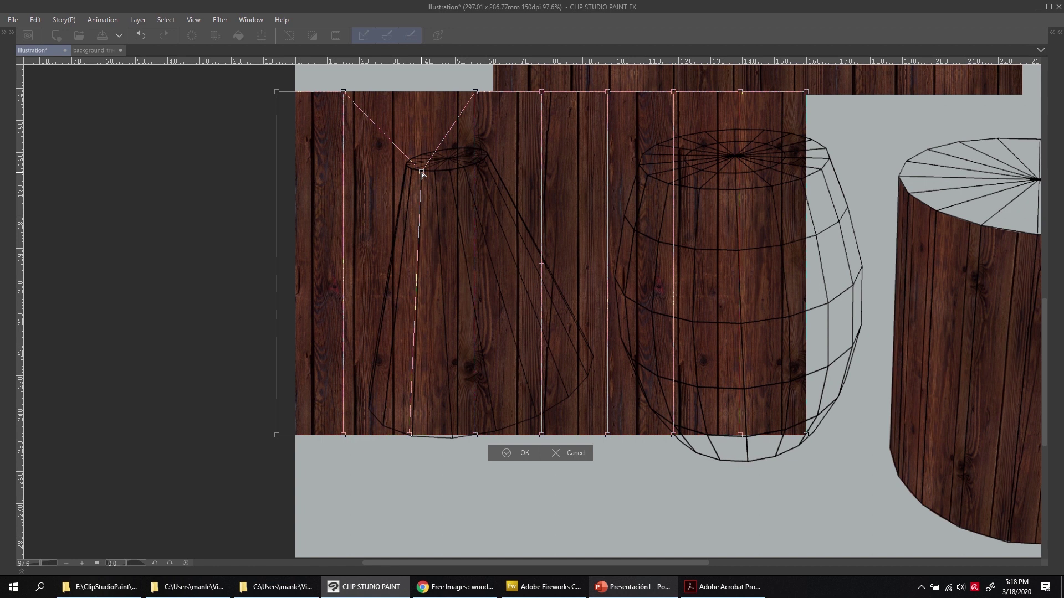
drag(475, 92, 438, 174)
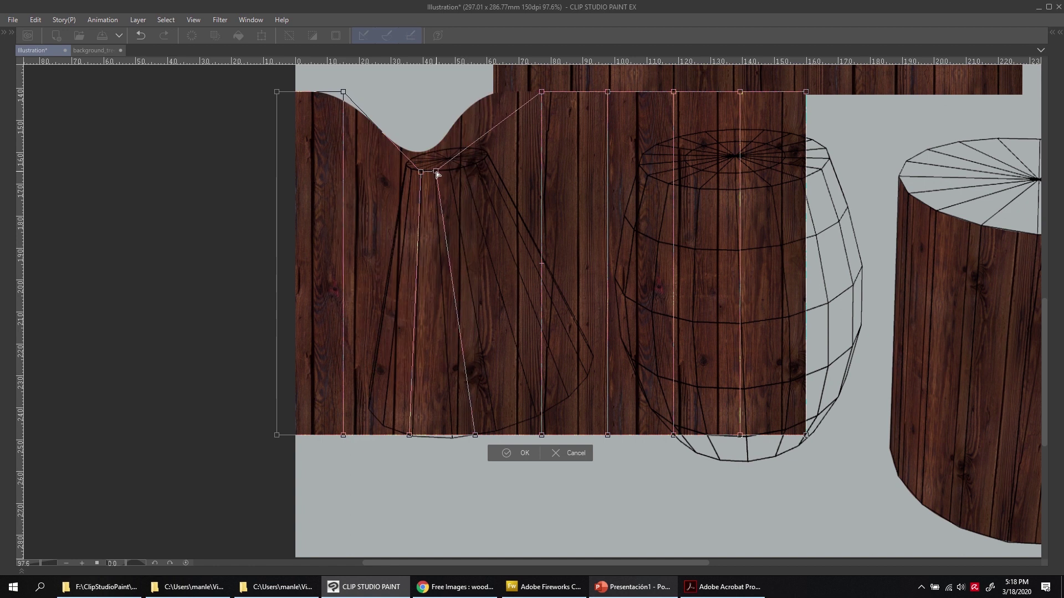
drag(541, 92, 450, 171)
drag(607, 92, 464, 169)
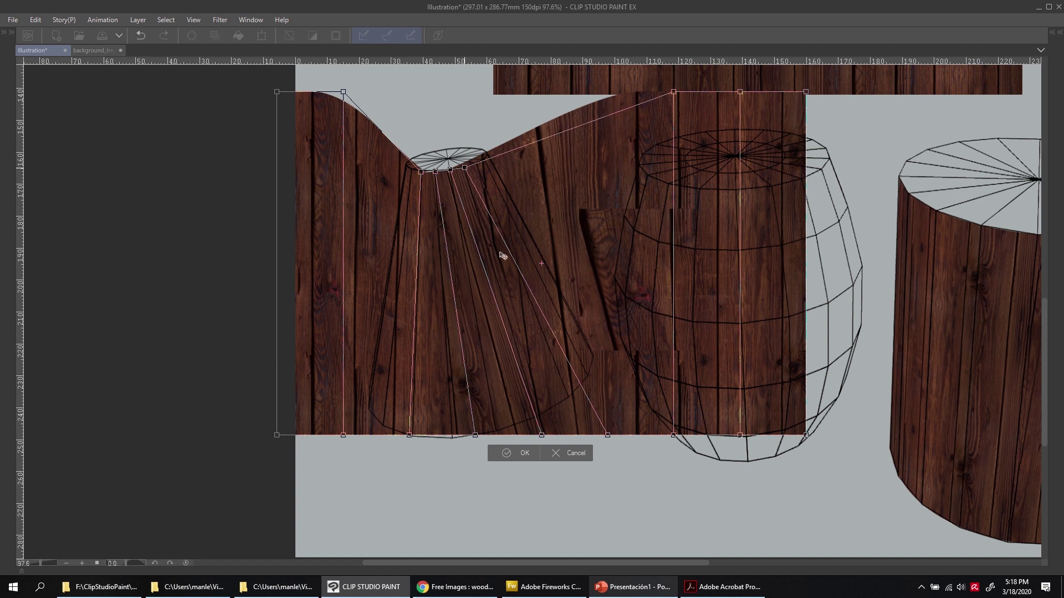
Fit the four leftmost lower lattice points to the vertices along the left part of the cone's base curve
drag(474, 436, 412, 438)
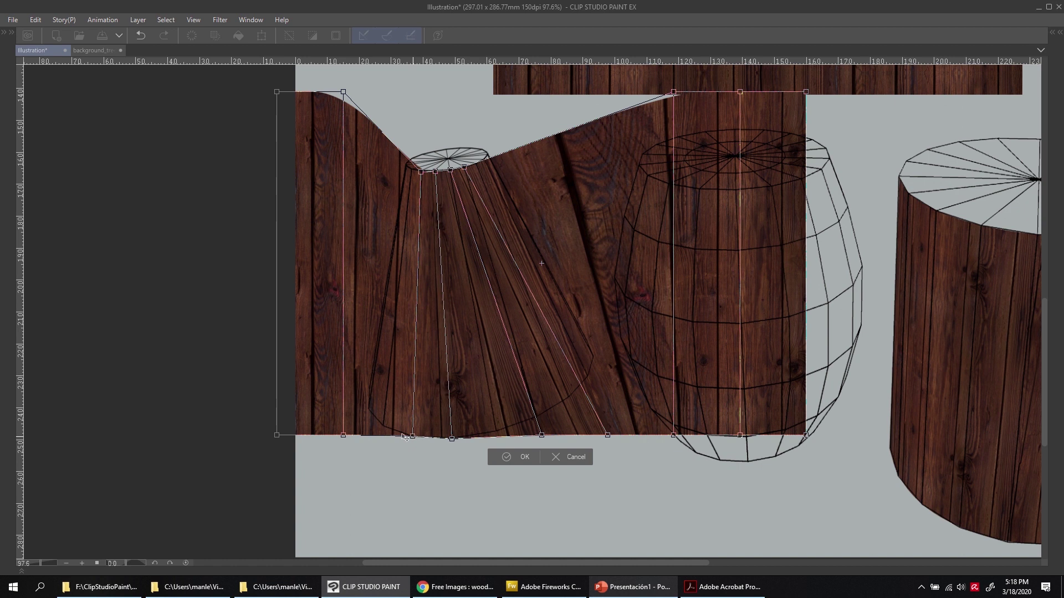
drag(343, 434, 383, 429)
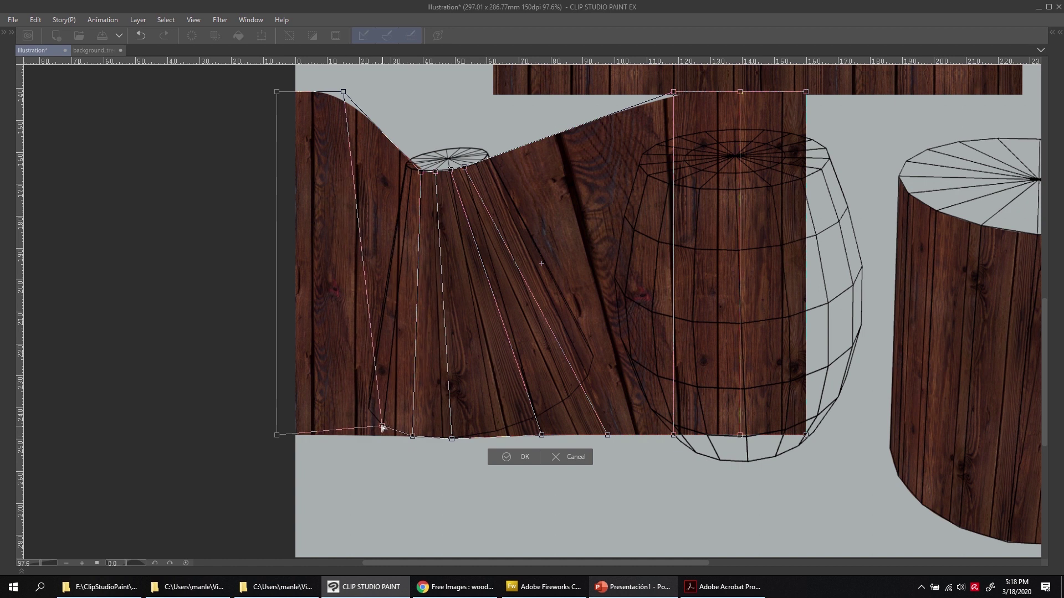
drag(276, 434, 370, 412)
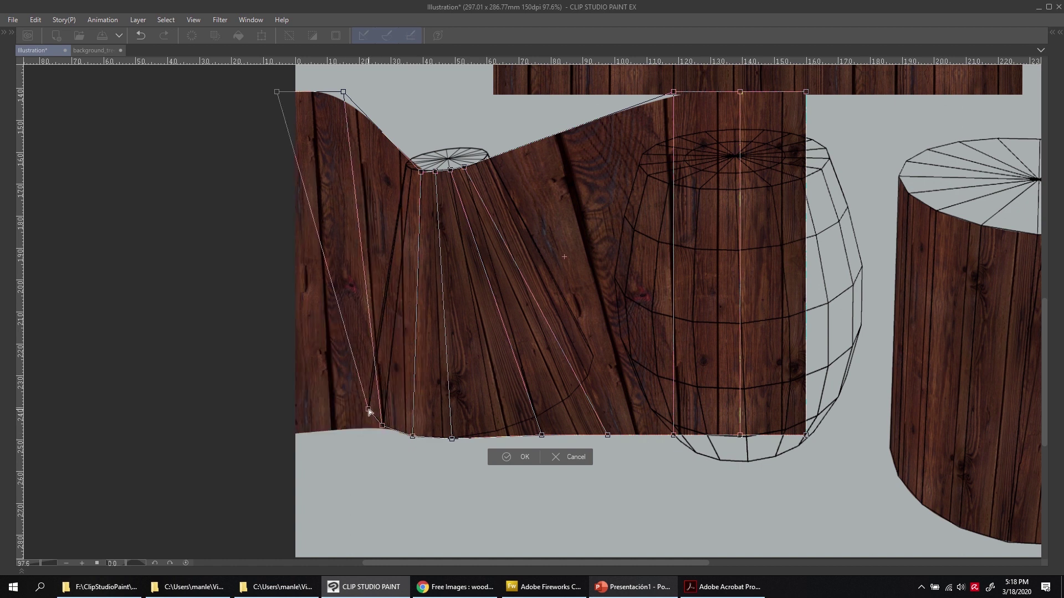
Fit the two leftmost and three rightmost upper lattice points to the vertices at both ends of the cone's top rim
drag(344, 91, 411, 170)
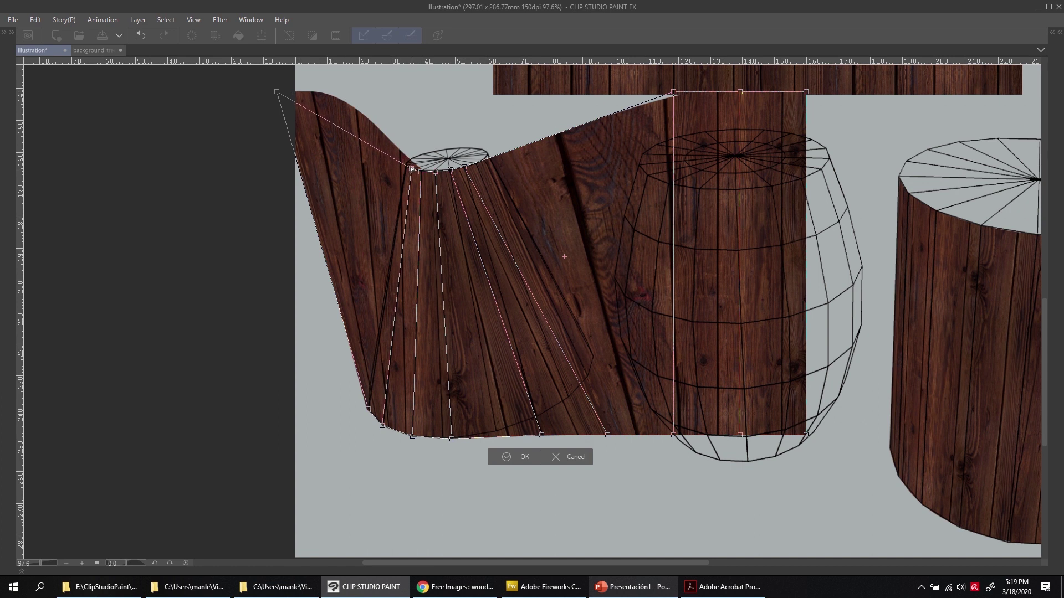
drag(277, 92, 403, 166)
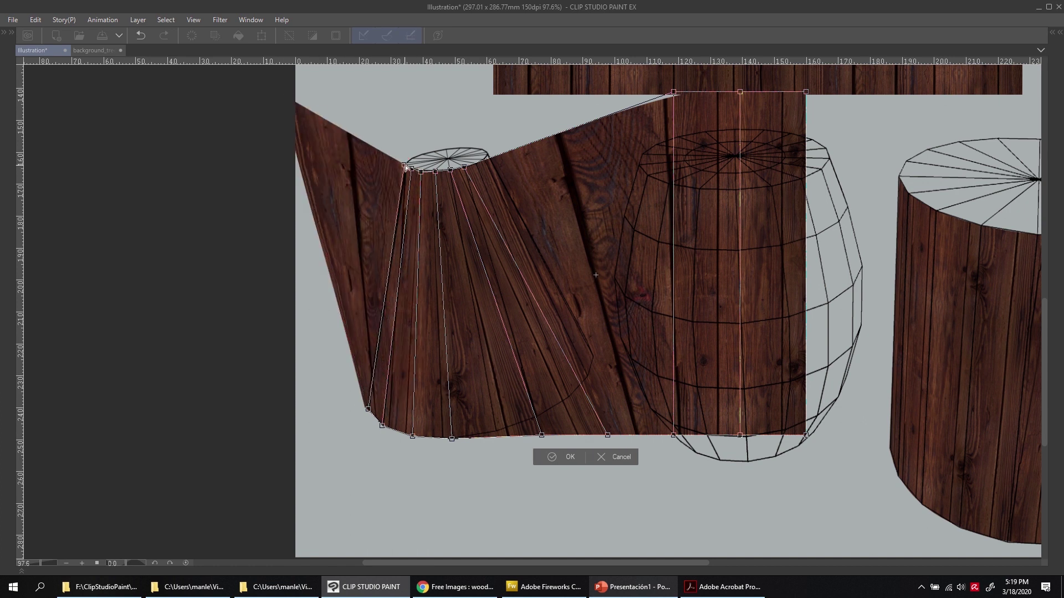
drag(673, 92, 479, 165)
drag(739, 92, 491, 159)
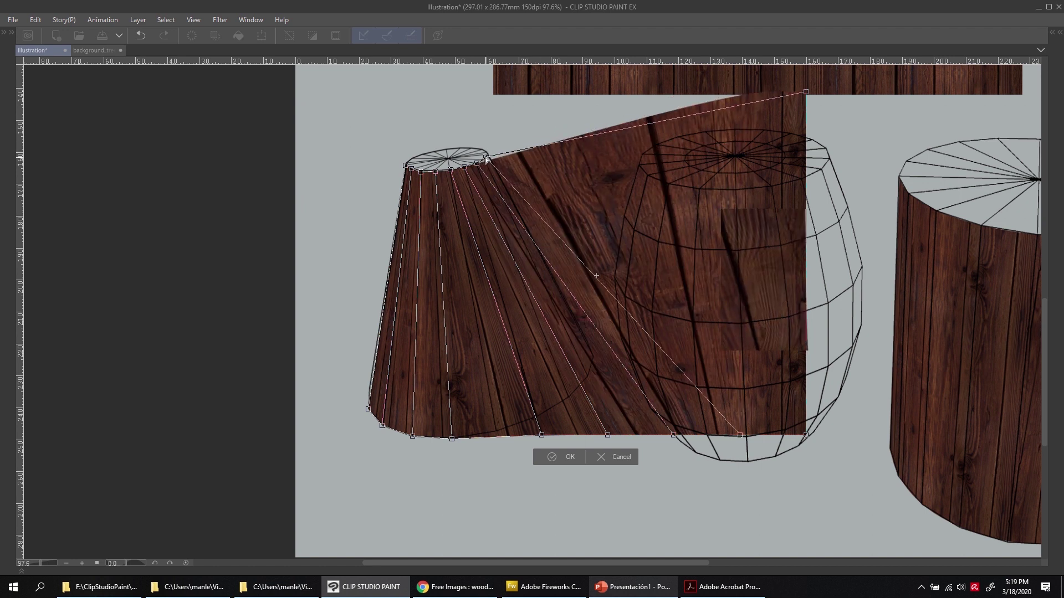
drag(806, 92, 488, 157)
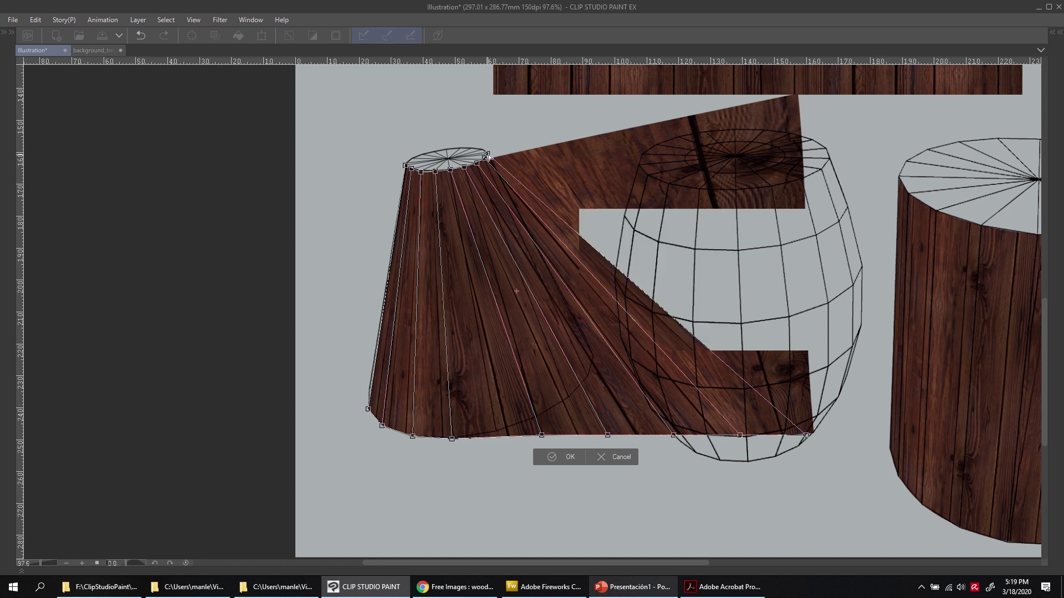
Fit the five remaining lower lattice points to the right part of the cone's base curve and apply the mesh transformation
drag(541, 436, 497, 434)
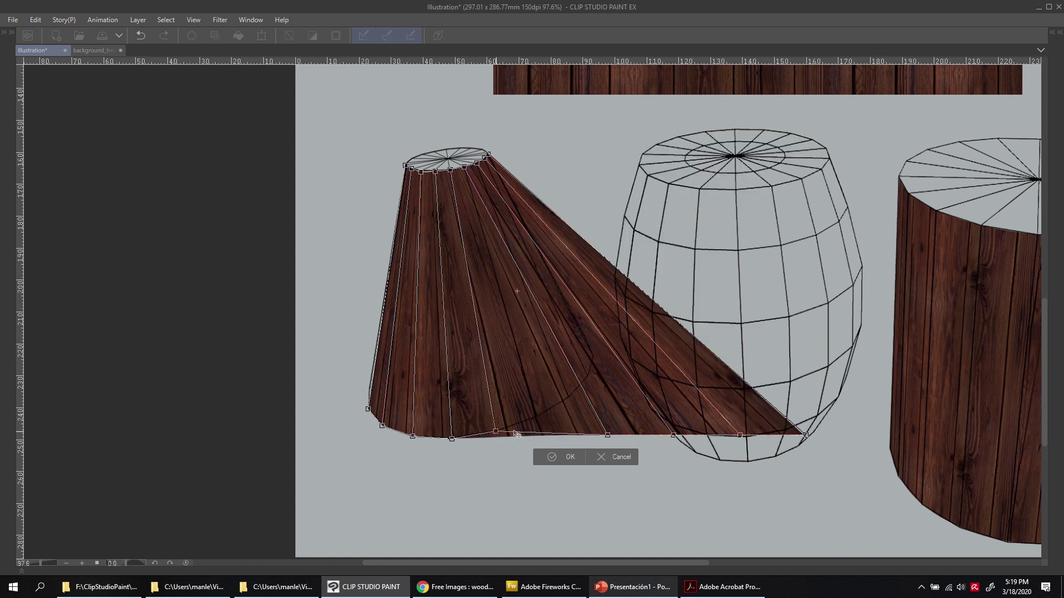
drag(608, 436, 538, 422)
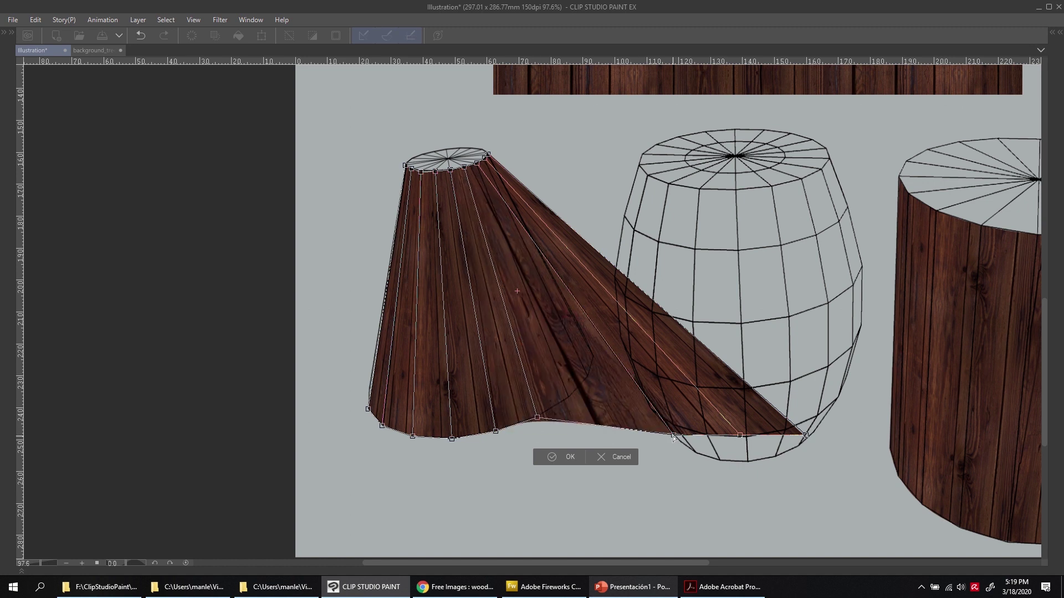
drag(674, 436, 570, 400)
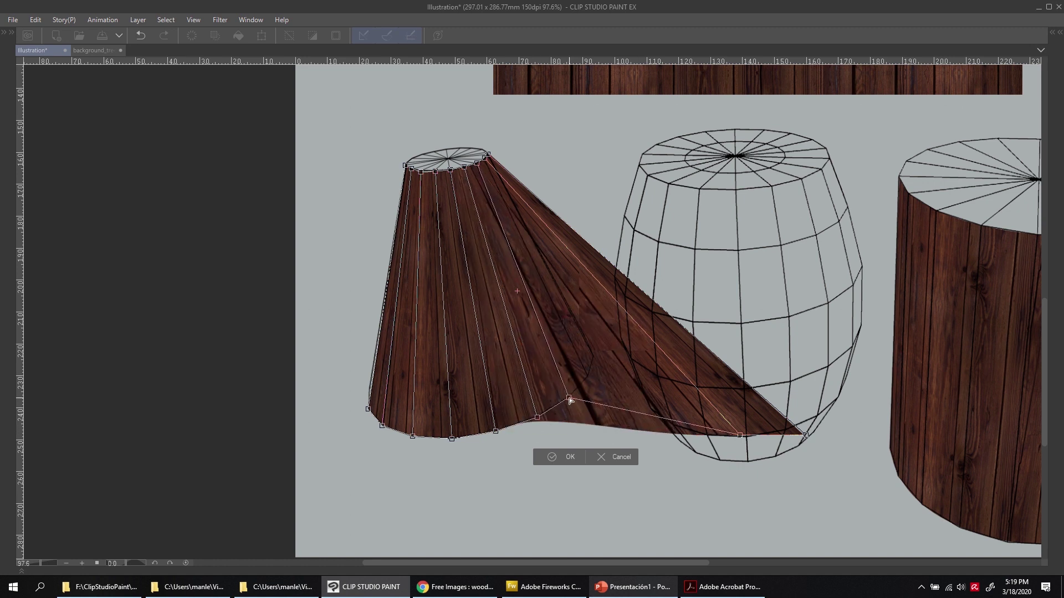
drag(740, 436, 588, 379)
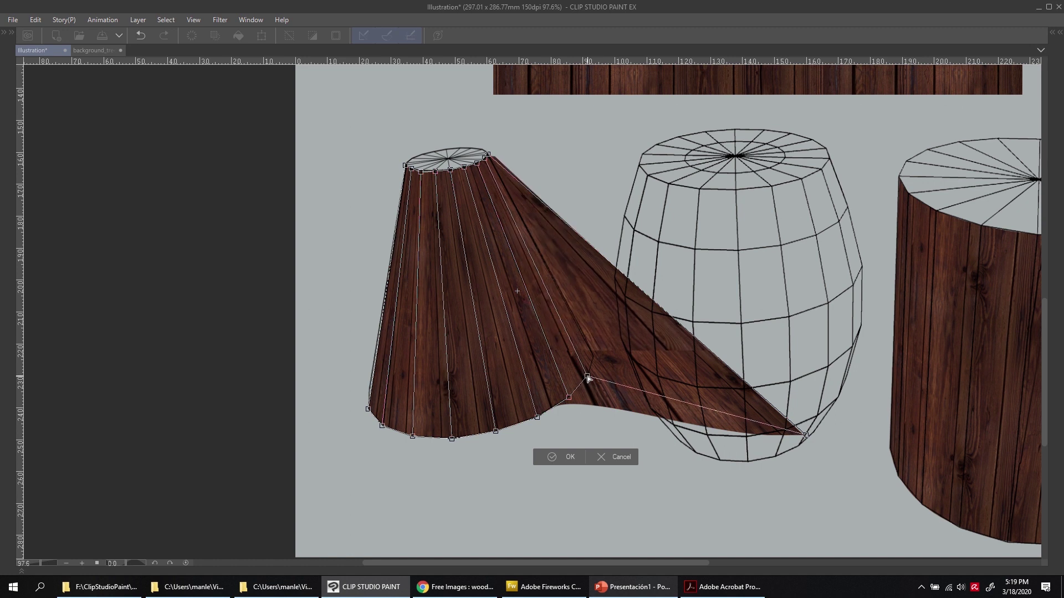
drag(805, 435, 594, 357)
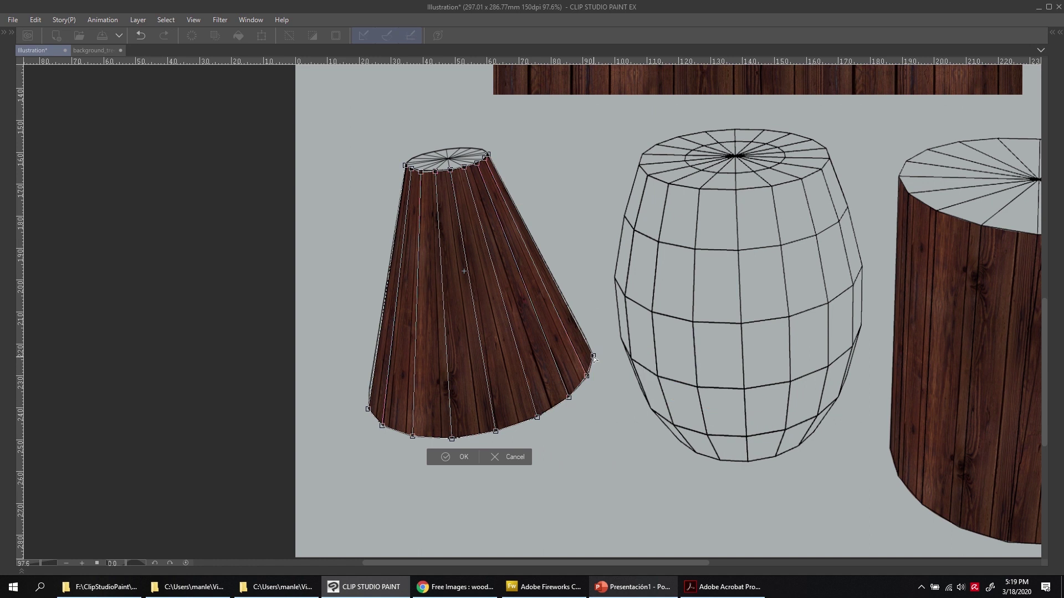
click(446, 457)
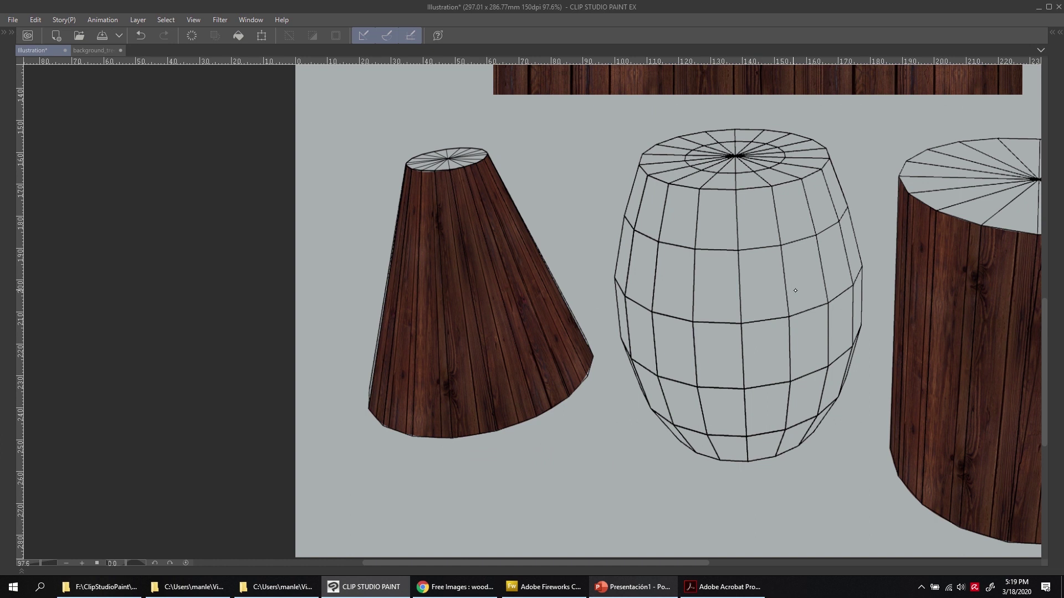
Start a Mesh Transformation on the Barrel layer with 9 horizontal and 6 vertical lattice points
drag(814, 248, 619, 323)
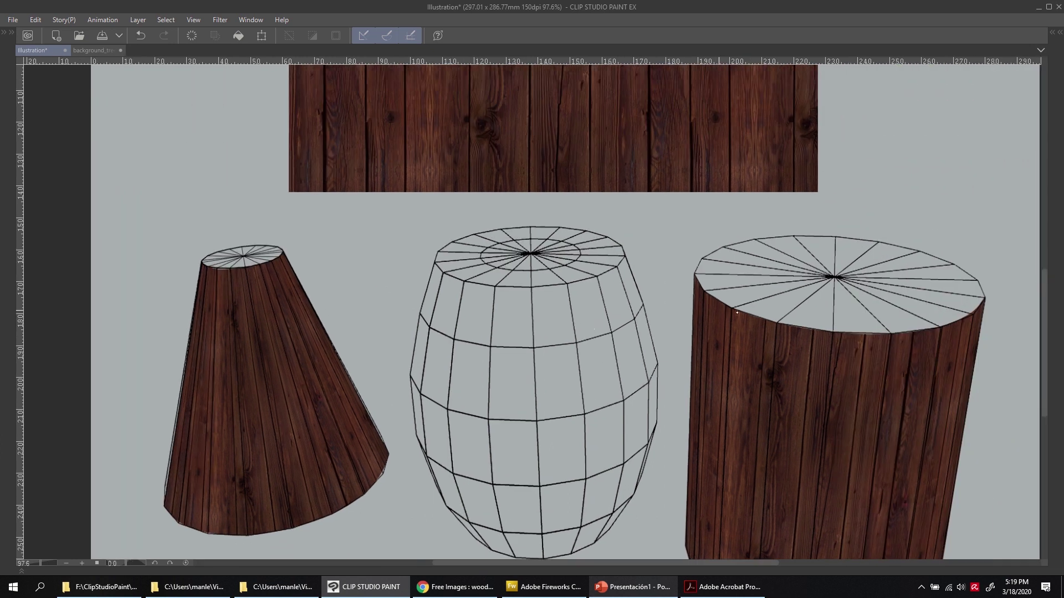
key(Tab)
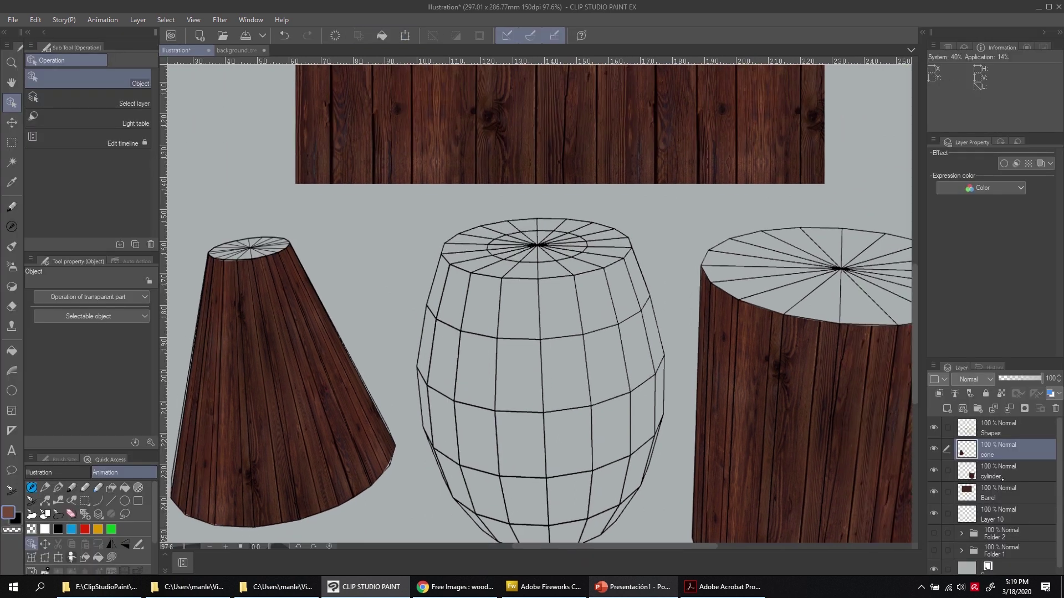
click(987, 496)
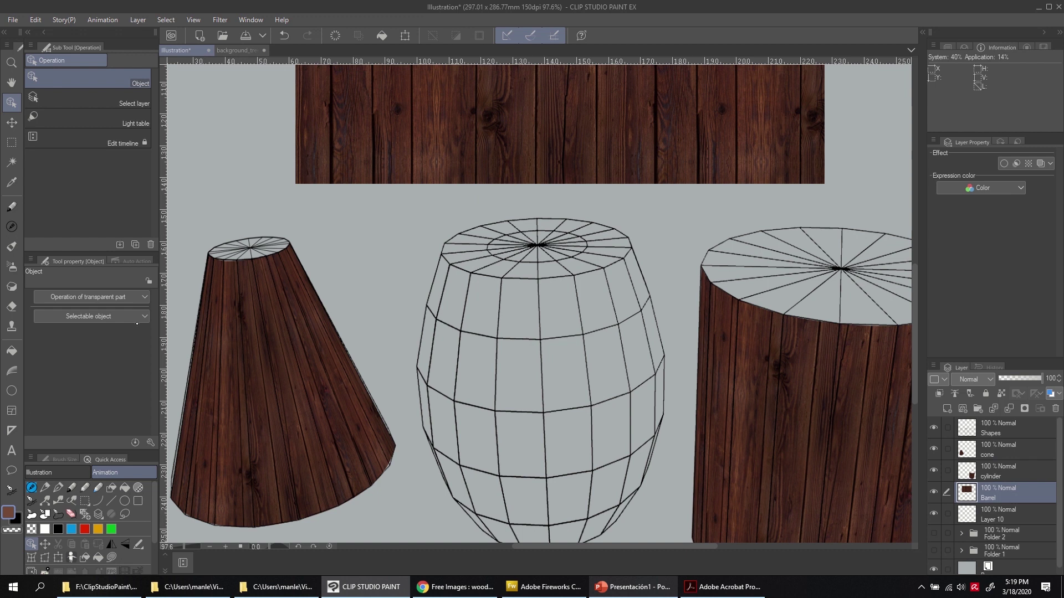
click(32, 556)
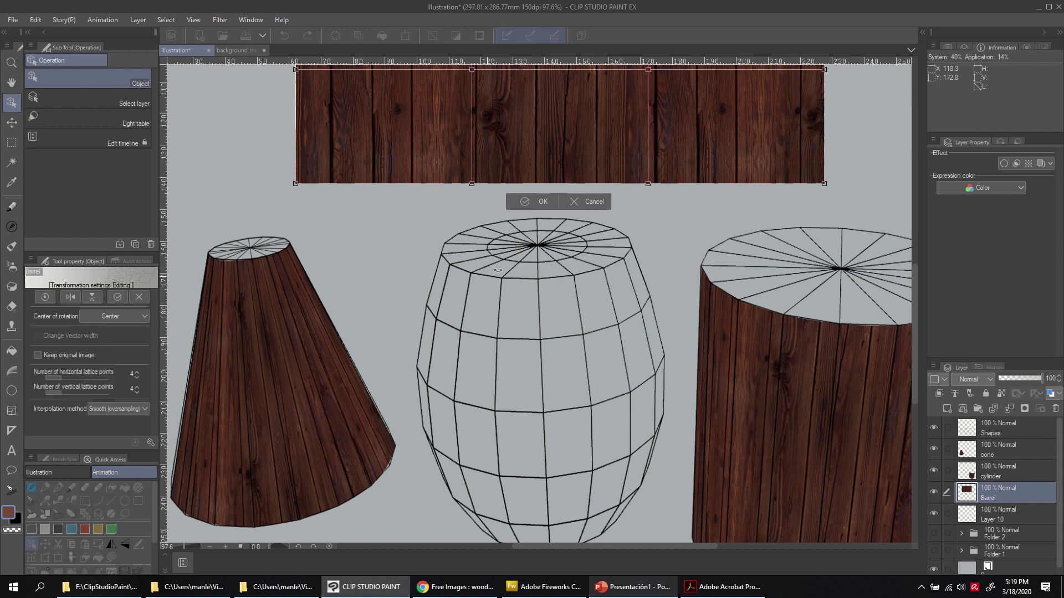
click(137, 391)
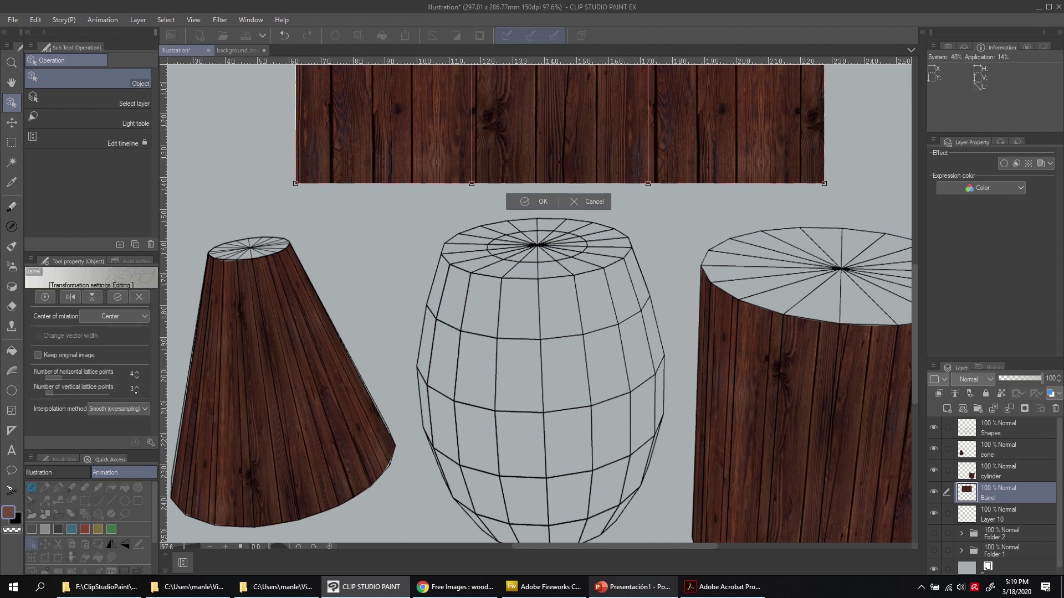
click(137, 386)
click(137, 386)
click(137, 386)
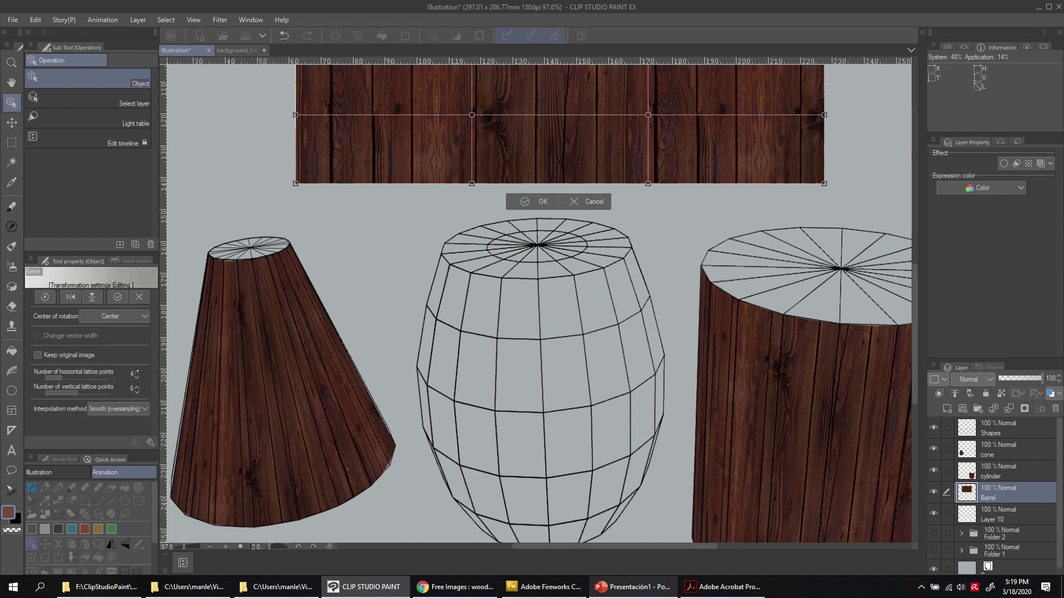
click(137, 371)
click(137, 371)
click(137, 371)
click(136, 371)
click(137, 371)
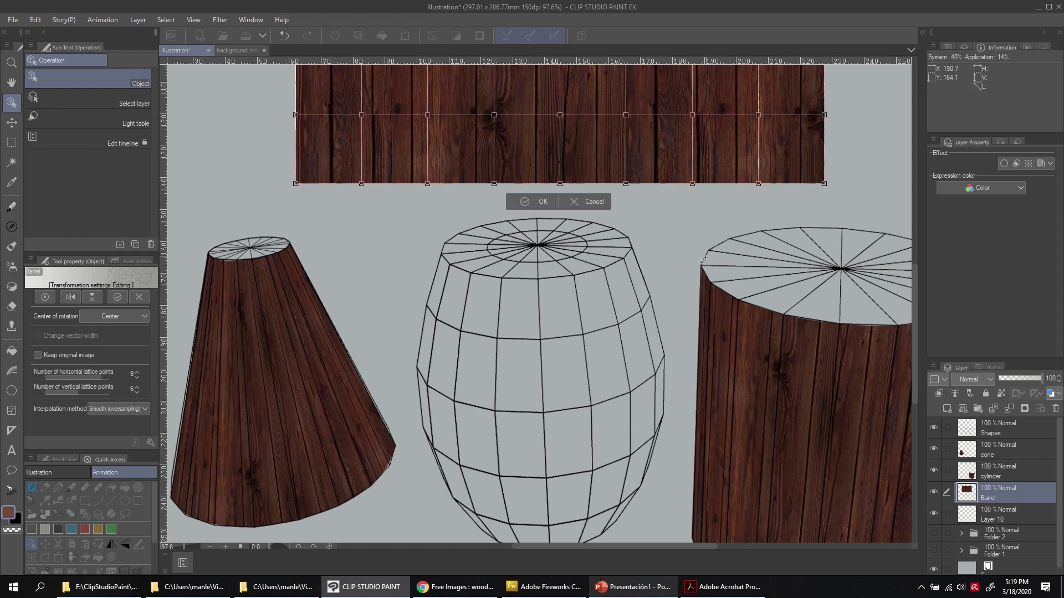
Move the wood mesh down over the wireframe barrel so that it covers the whole shape
scroll(700, 255, down, 2)
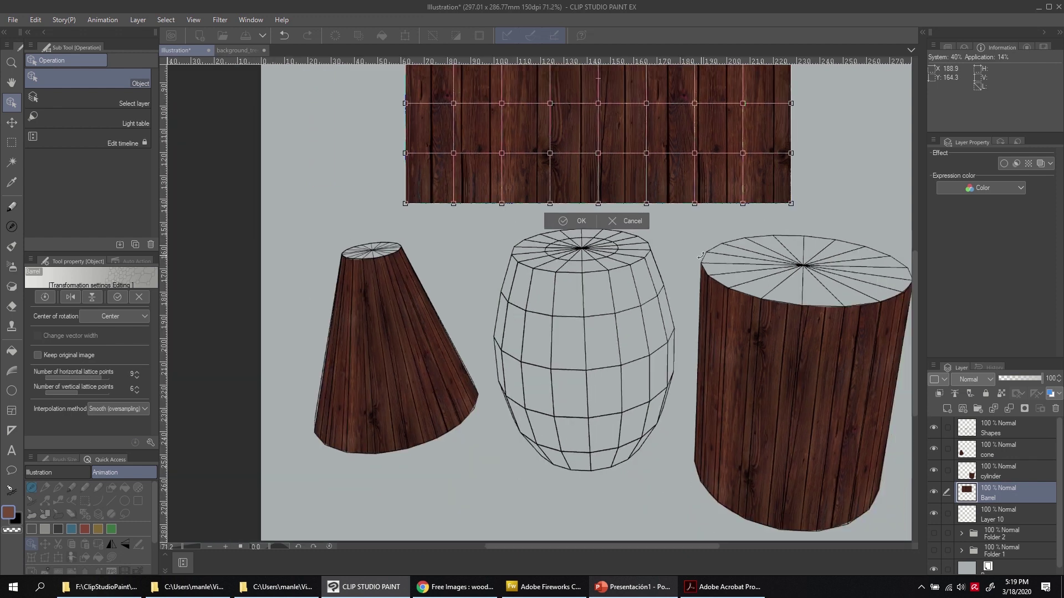
drag(701, 255, 548, 396)
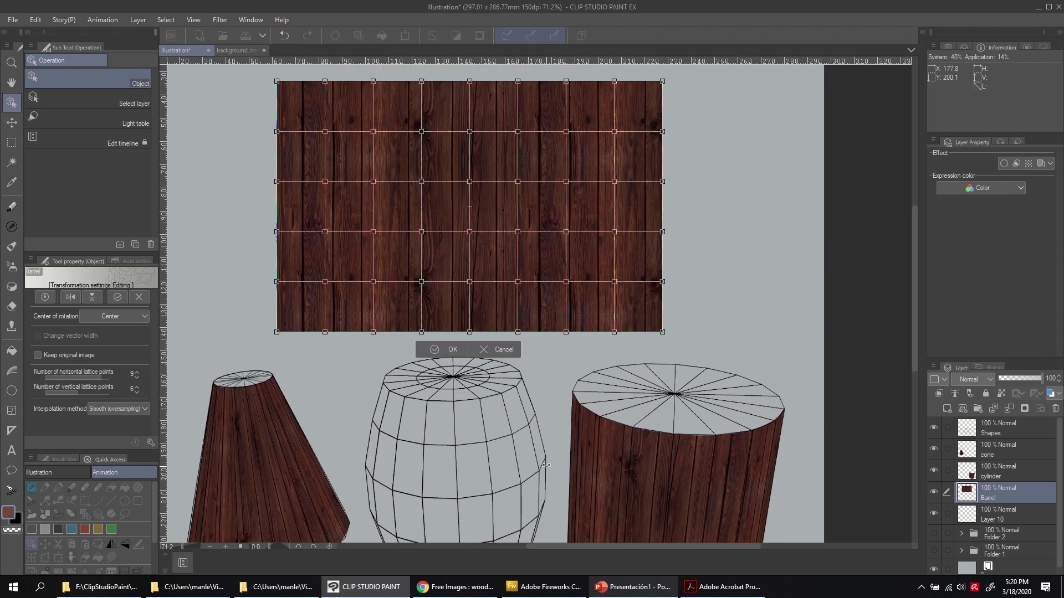
drag(546, 464, 488, 336)
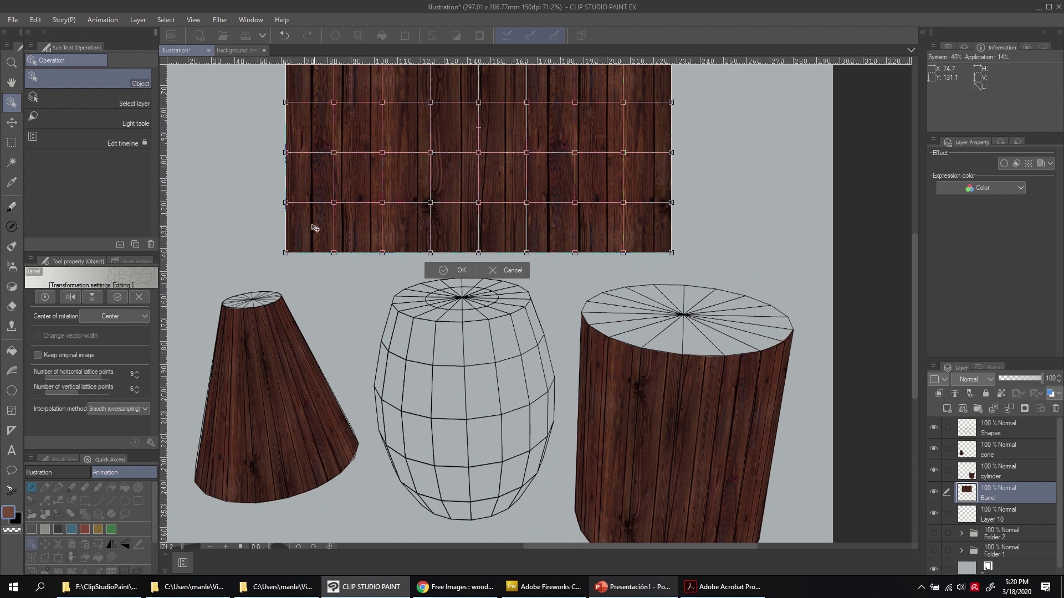
drag(553, 265, 540, 335)
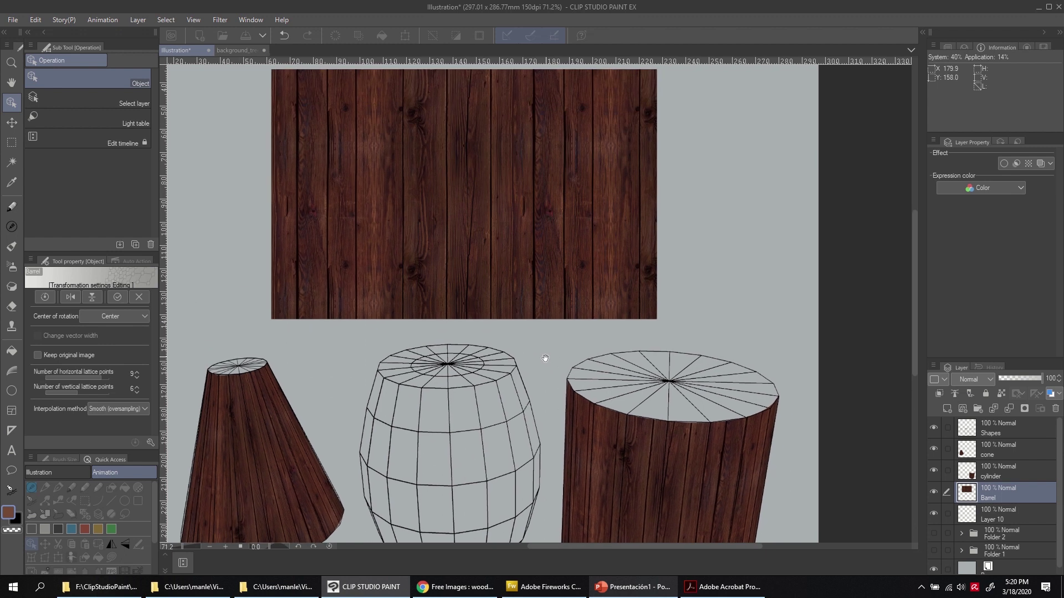
drag(507, 199, 487, 460)
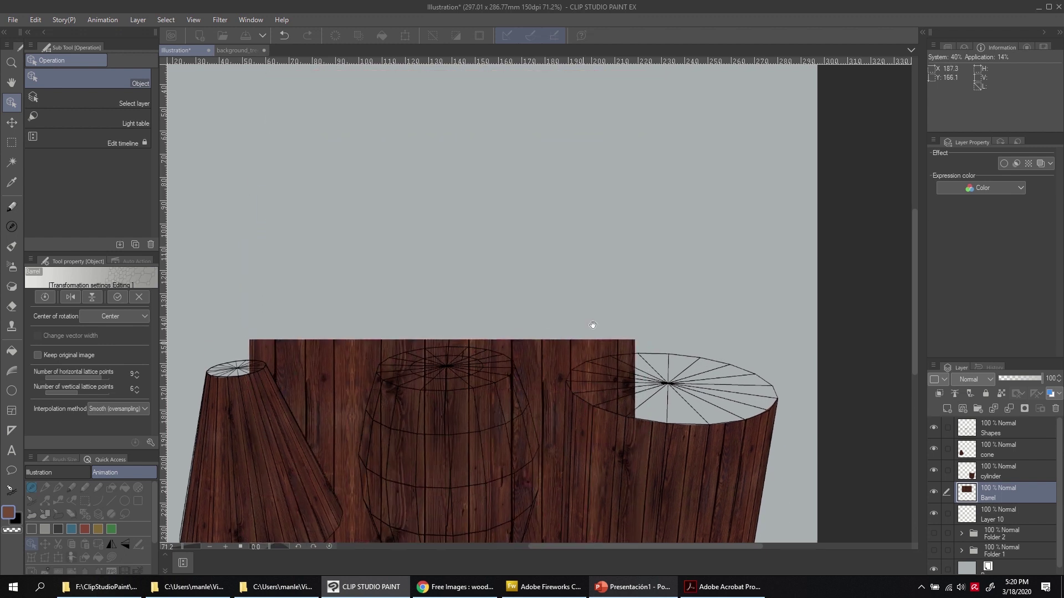
drag(601, 302, 662, 116)
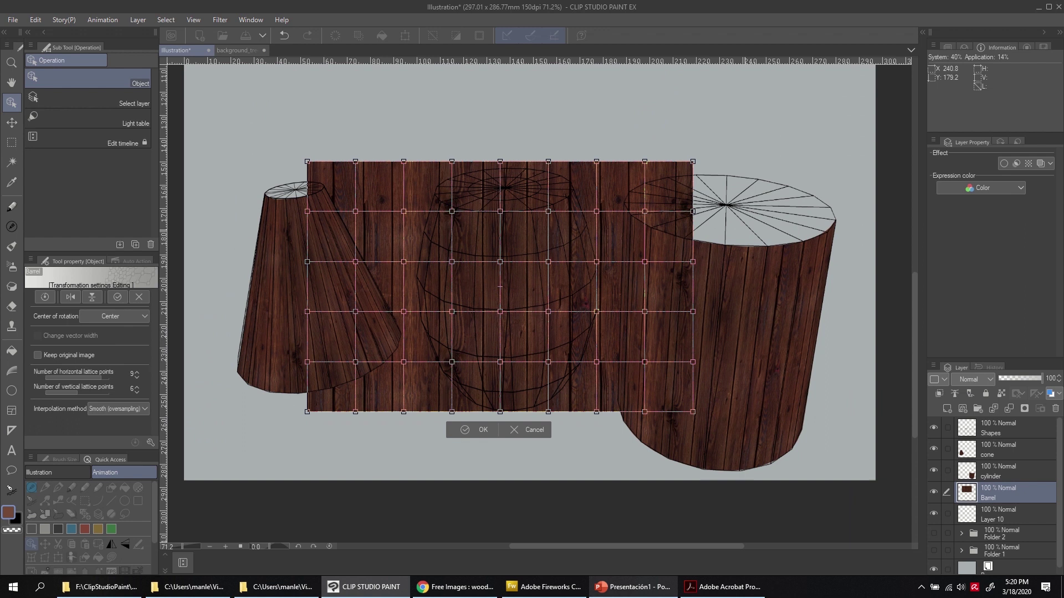
scroll(744, 230, up, 4)
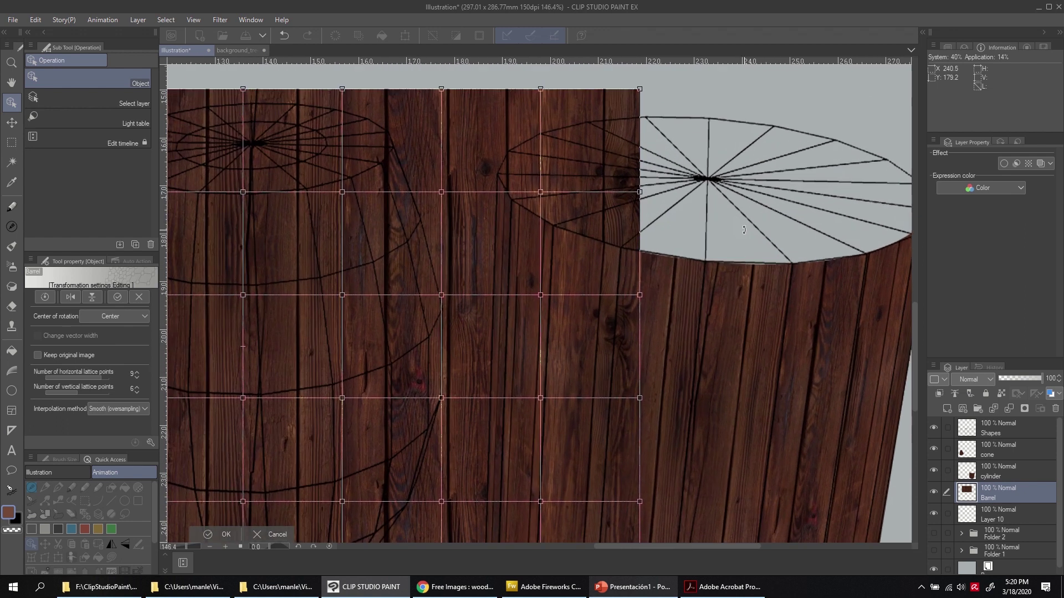
scroll(744, 230, down, 2)
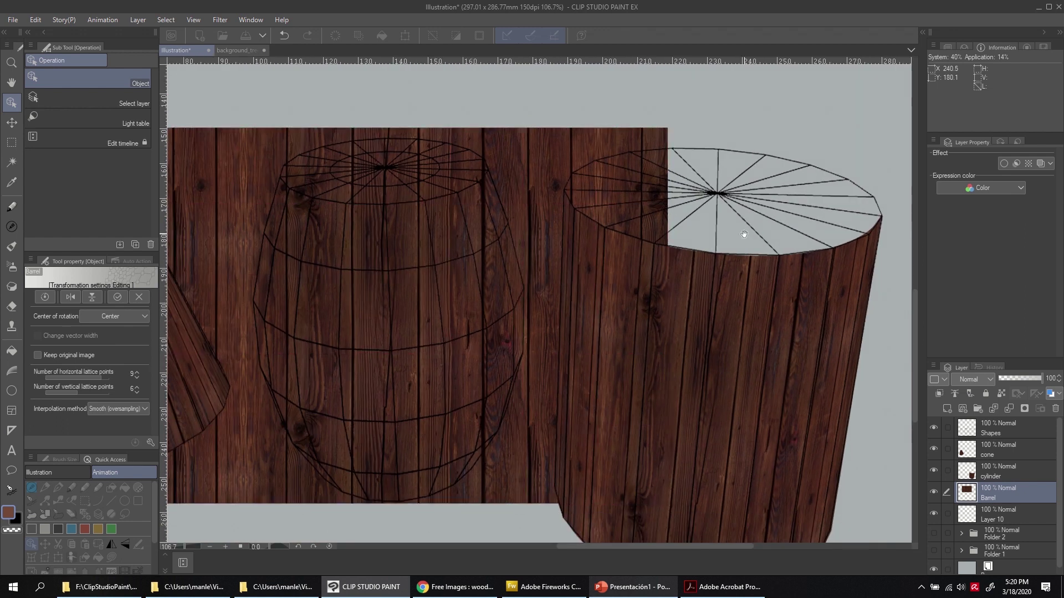
drag(536, 310, 608, 308)
key(Tab)
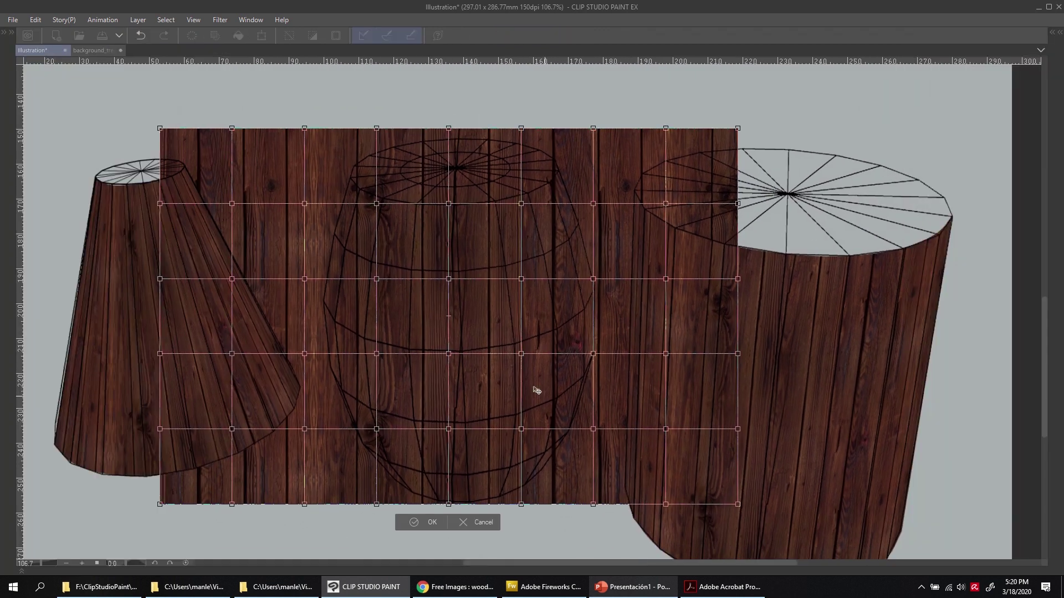
drag(449, 280, 453, 274)
mouse_move(449, 354)
mouse_down()
mouse_move(434, 368)
mouse_move(463, 355)
mouse_up()
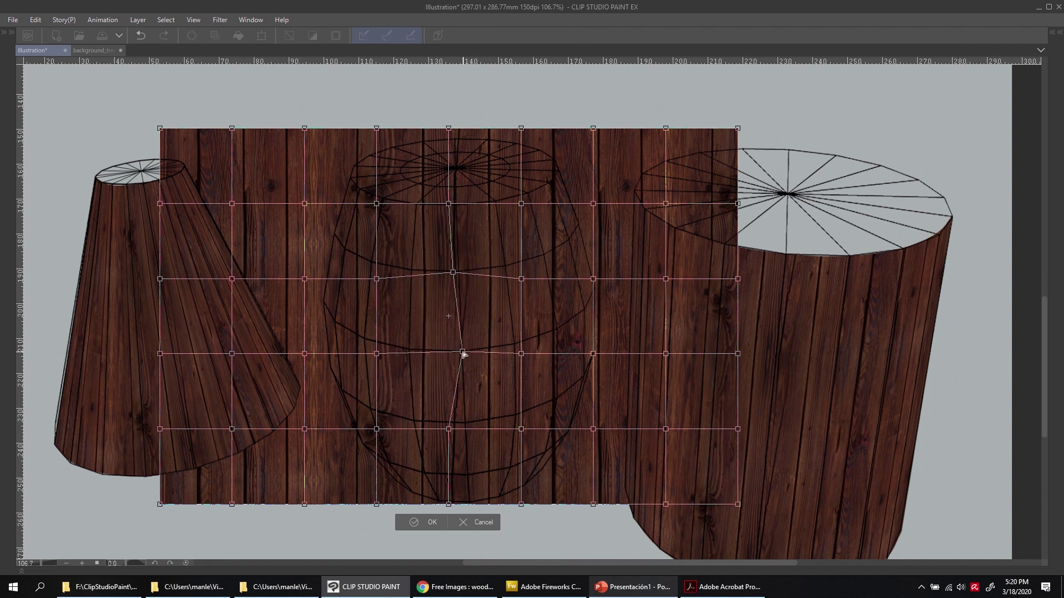
drag(451, 429, 467, 426)
drag(376, 428, 416, 423)
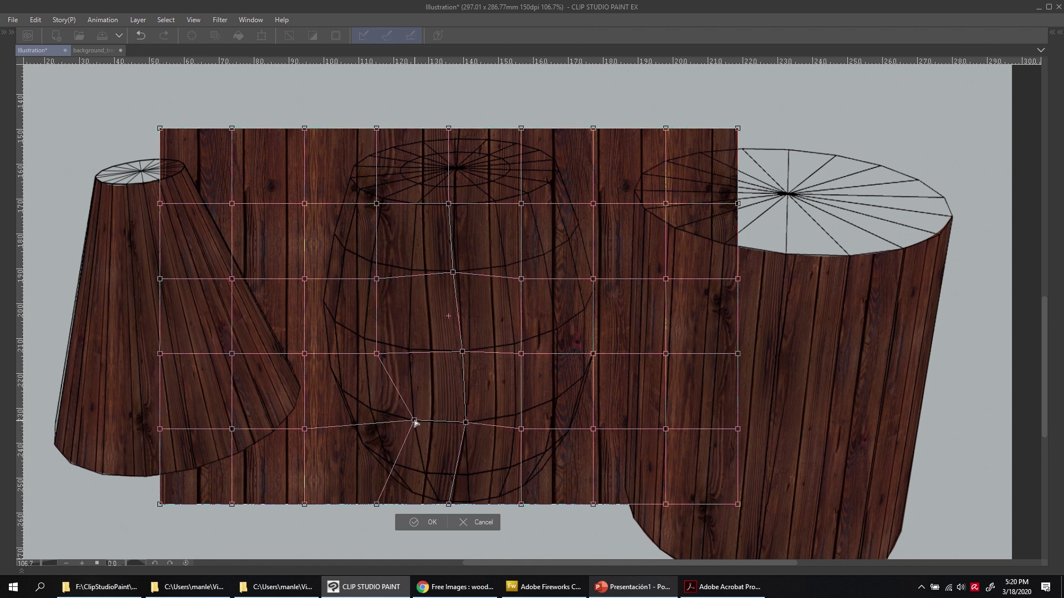
drag(376, 353, 410, 350)
drag(377, 279, 411, 272)
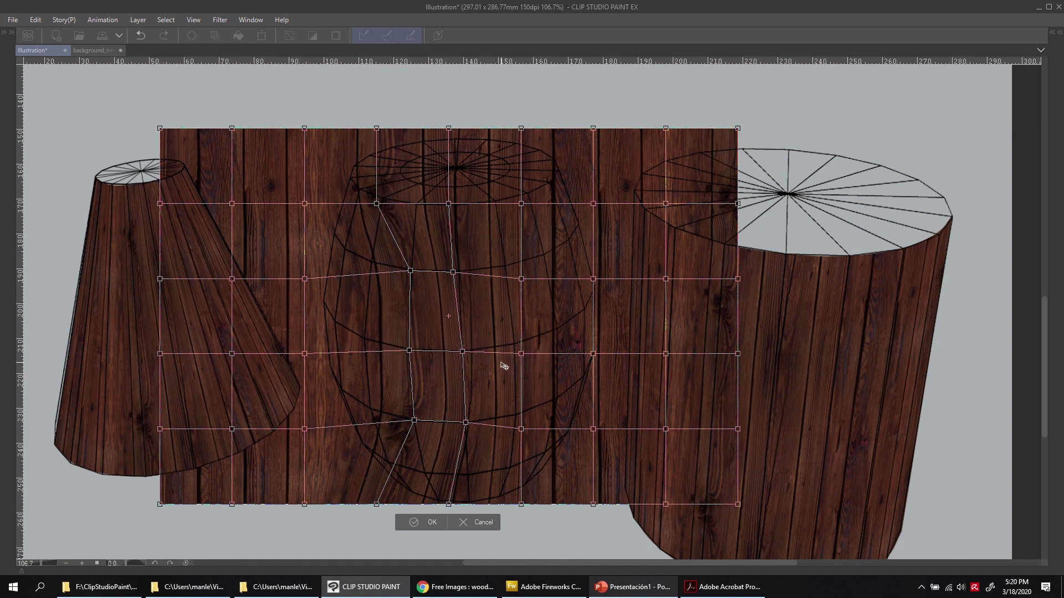
Fit the inner lattice points of the fourth and fifth columns to the middle of the barrel's four horizontal rings
drag(466, 424, 469, 476)
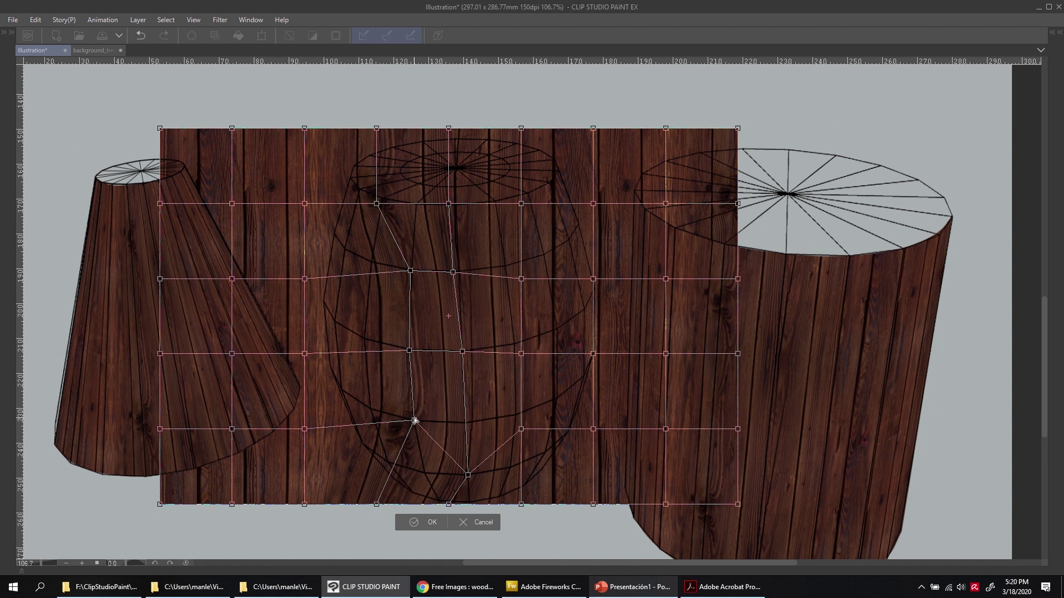
drag(413, 421, 425, 474)
drag(462, 351, 467, 425)
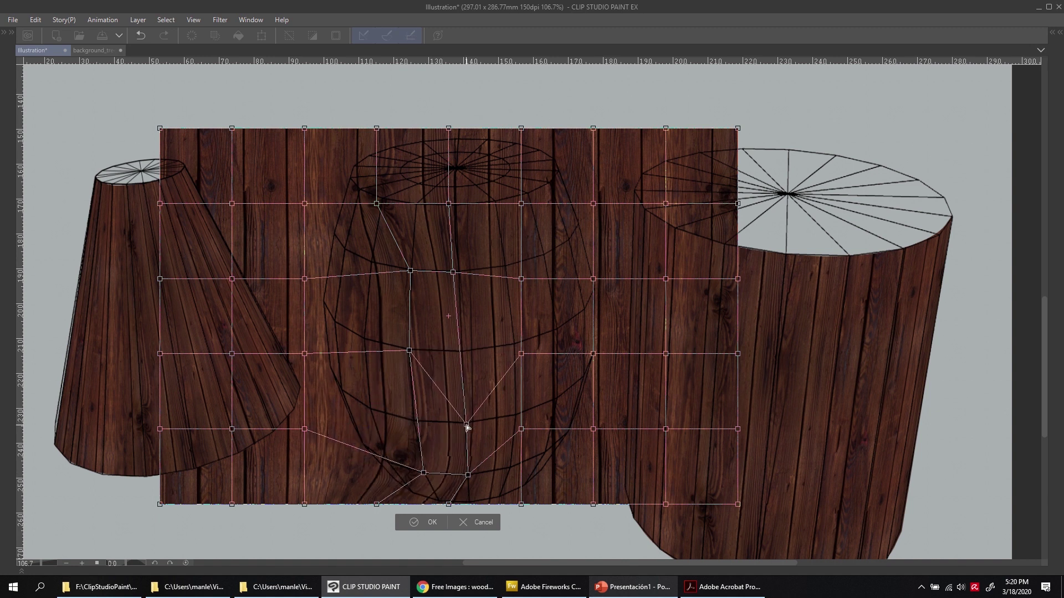
drag(409, 350, 413, 423)
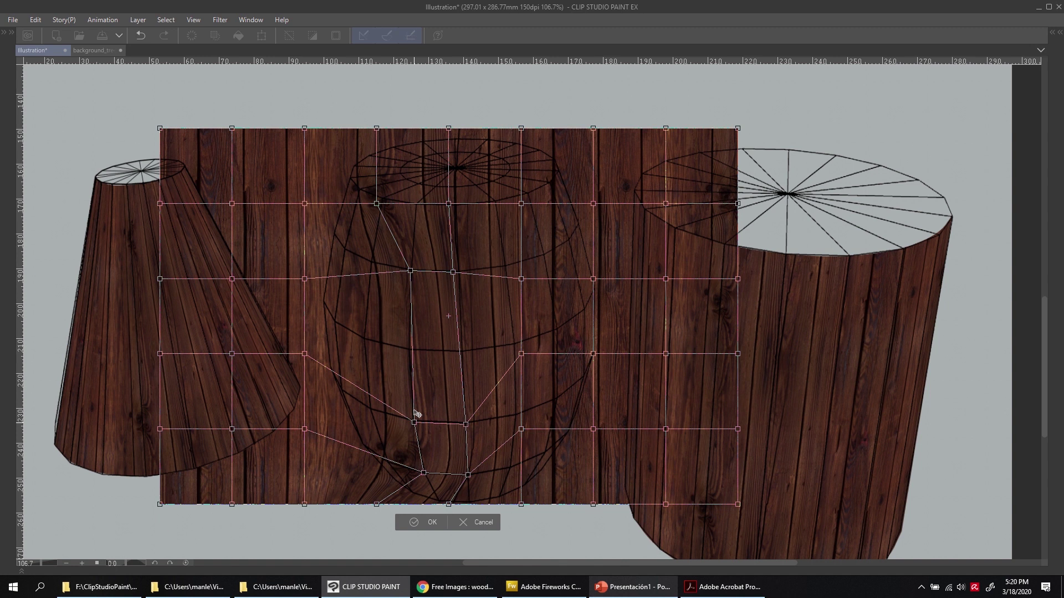
drag(410, 270, 412, 353)
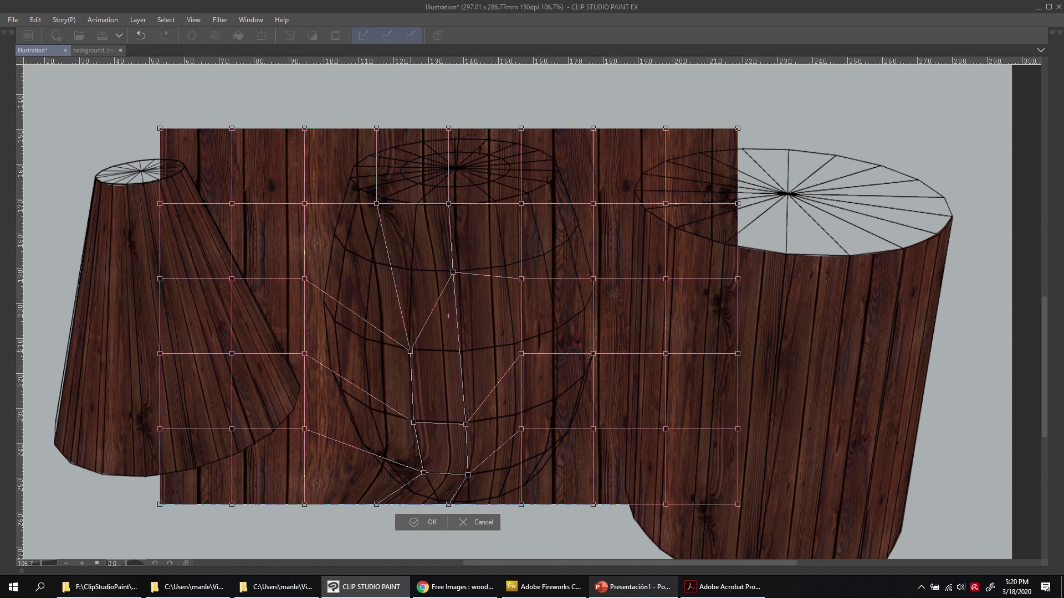
drag(453, 272, 461, 352)
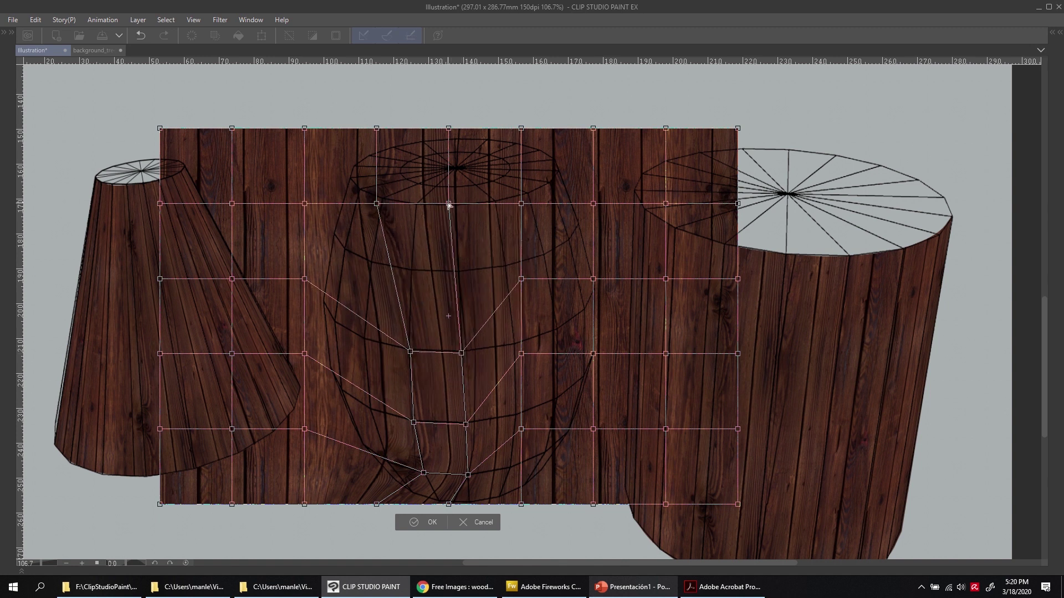
drag(449, 204, 458, 275)
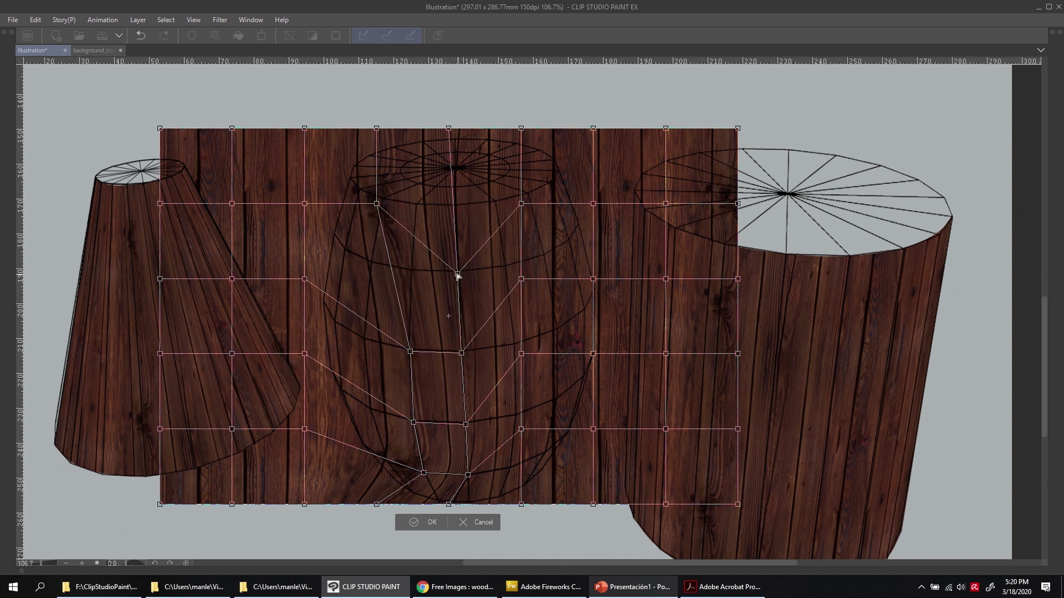
drag(376, 203, 410, 270)
Fit the second to fifth upper-edge lattice points to the vertices along the left half of the barrel's front rim
drag(448, 128, 460, 205)
drag(376, 128, 417, 204)
drag(304, 128, 385, 202)
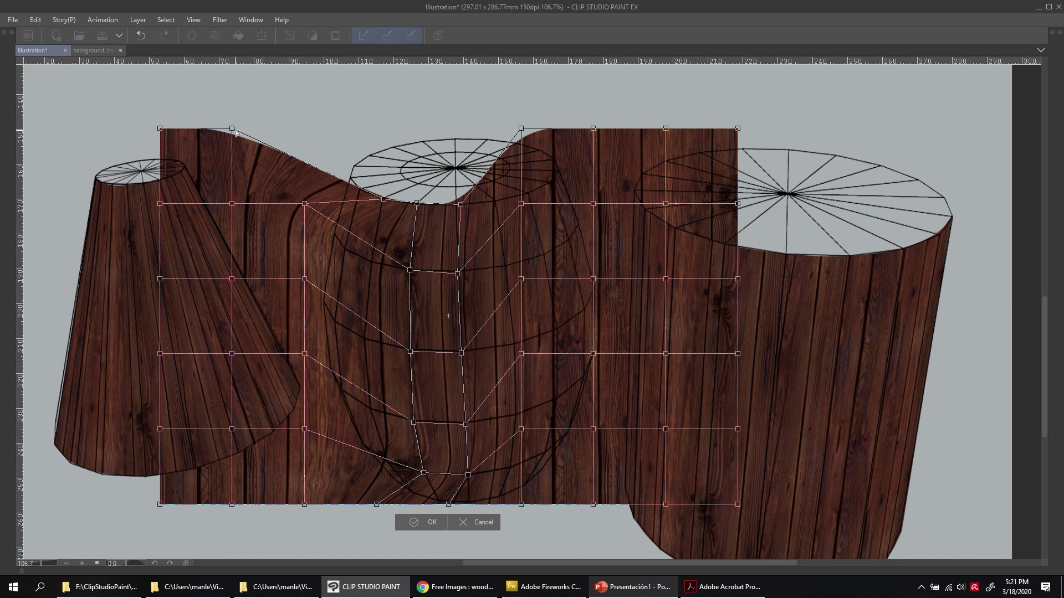
drag(232, 128, 362, 191)
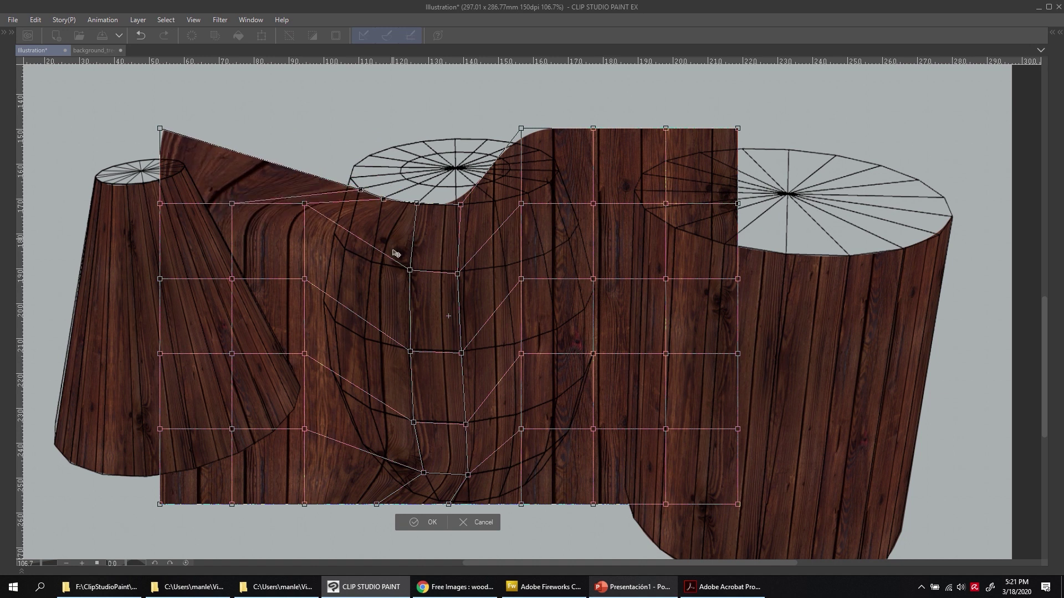
Fit the second and third lattice columns to the left part of the barrel's upper three rings
drag(304, 279, 365, 342)
drag(308, 207, 346, 252)
drag(232, 278, 333, 321)
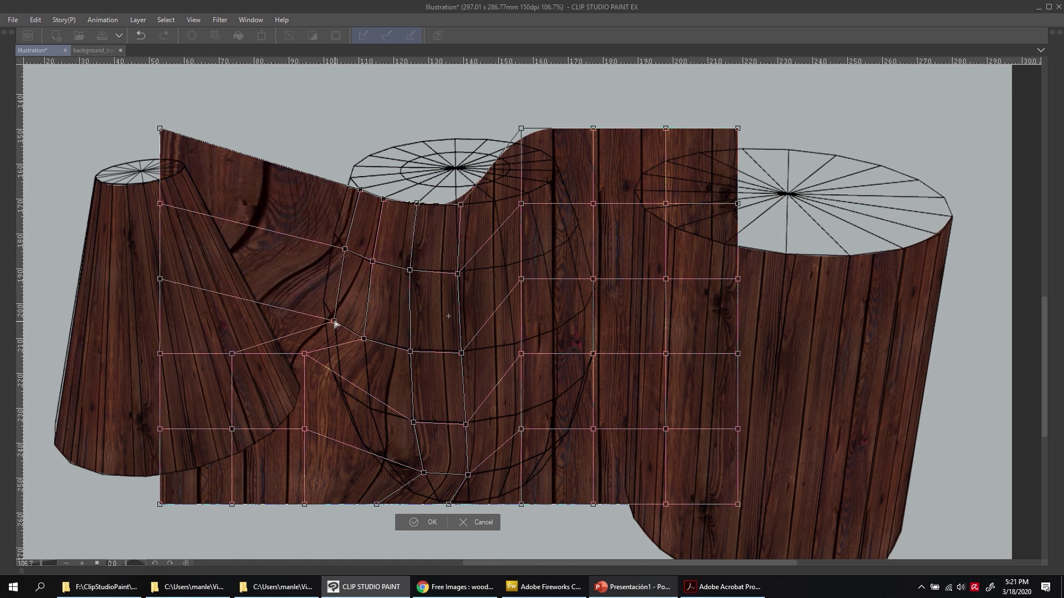
drag(304, 353, 371, 408)
drag(231, 353, 342, 390)
Fit the sixth upper-edge point to the front rim and the sixth and seventh columns to the right part of the barrel's upper three rings
drag(521, 204, 504, 267)
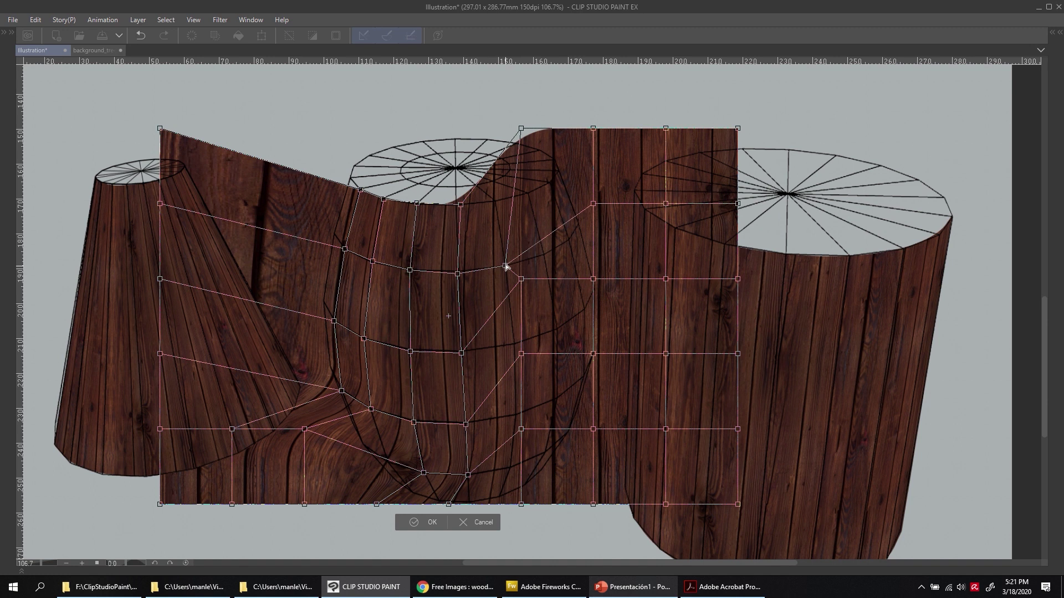
drag(521, 128, 495, 200)
drag(520, 280, 517, 413)
drag(593, 354, 557, 399)
drag(592, 279, 557, 329)
drag(592, 203, 543, 256)
Fit the three rightmost upper-edge lattice points to the vertices at the right end of the barrel's rim
drag(593, 127, 527, 194)
drag(666, 128, 549, 183)
drag(737, 128, 559, 174)
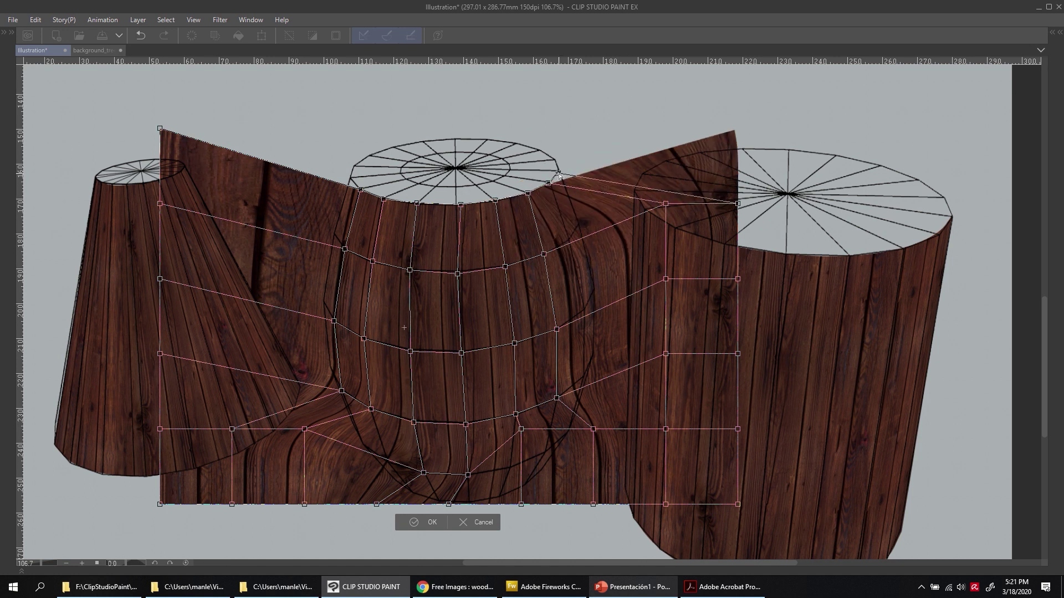
Fit the two rightmost lattice columns to the right ends of the barrel's upper three rings
drag(666, 204, 568, 239)
drag(665, 278, 584, 310)
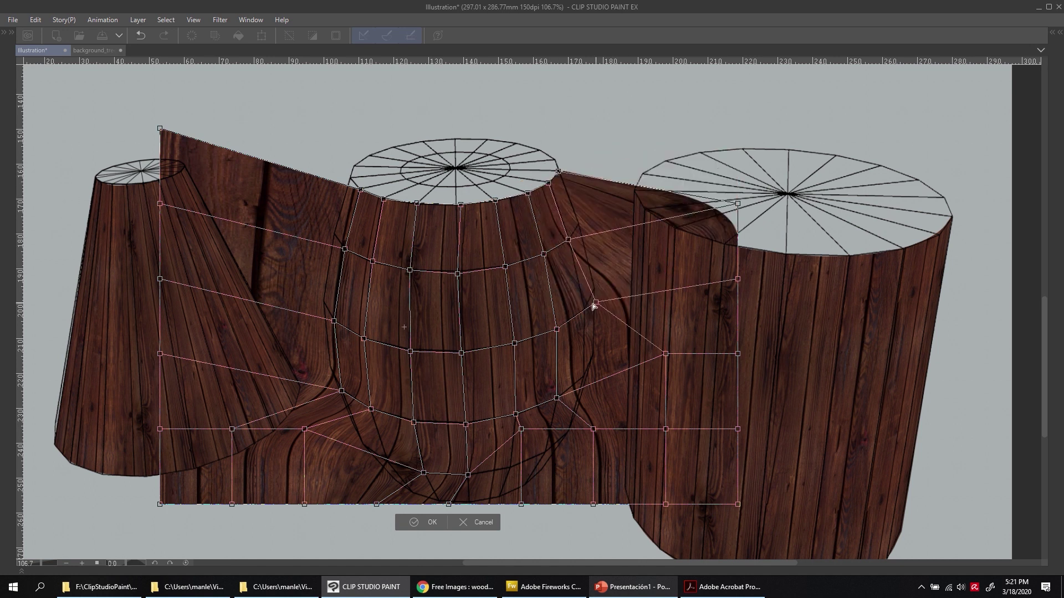
drag(666, 353, 584, 377)
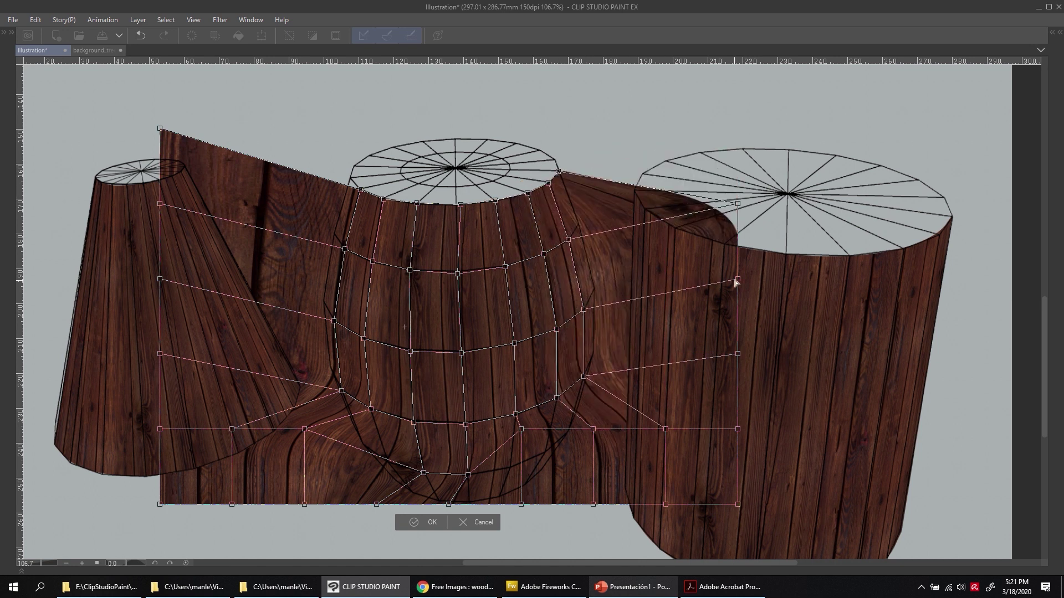
drag(738, 279, 595, 292)
drag(738, 204, 579, 222)
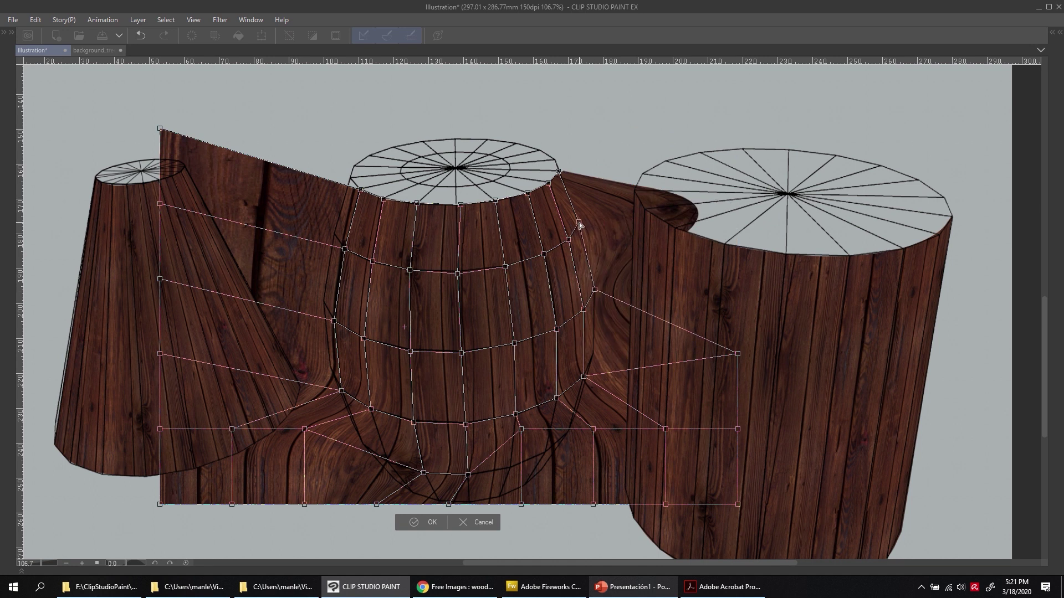
drag(737, 353, 593, 358)
Fit the leftmost lattice column to the barrel's left outline from the rim down to the third ring
drag(185, 131, 284, 238)
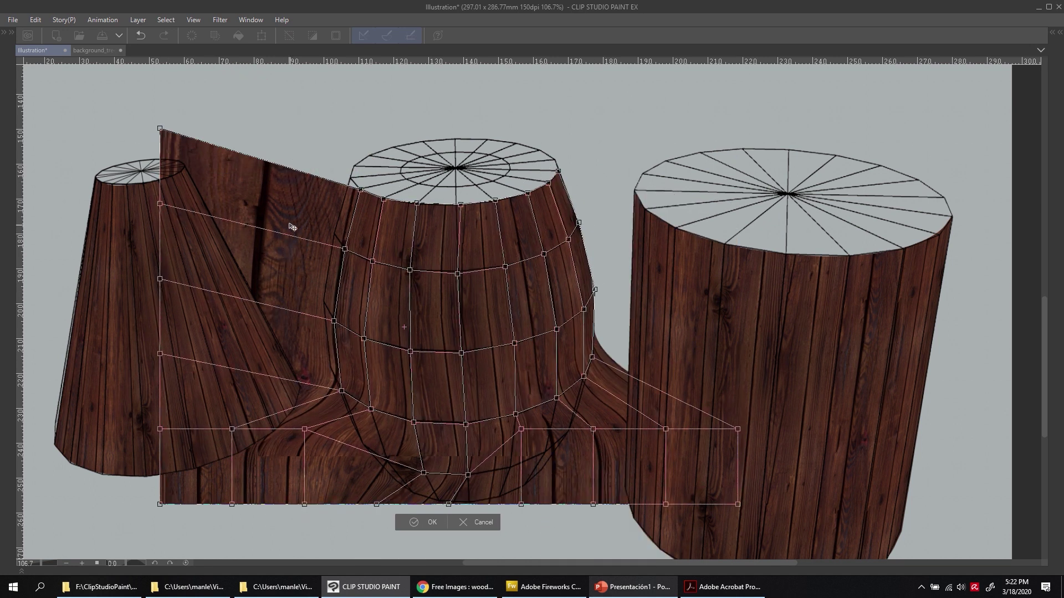
key(ctrl+z)
drag(160, 204, 336, 235)
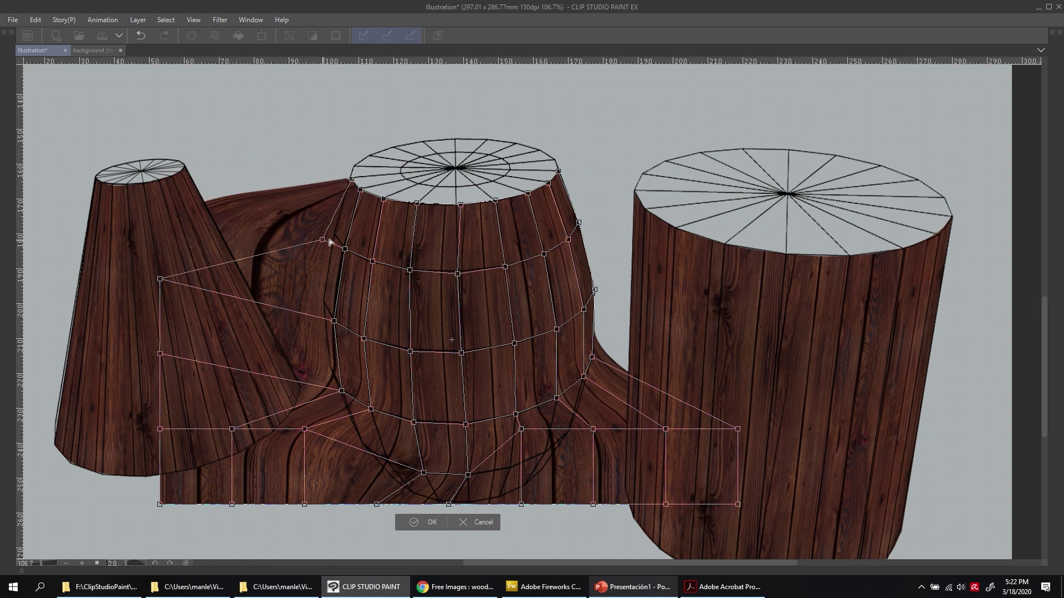
drag(159, 278, 325, 303)
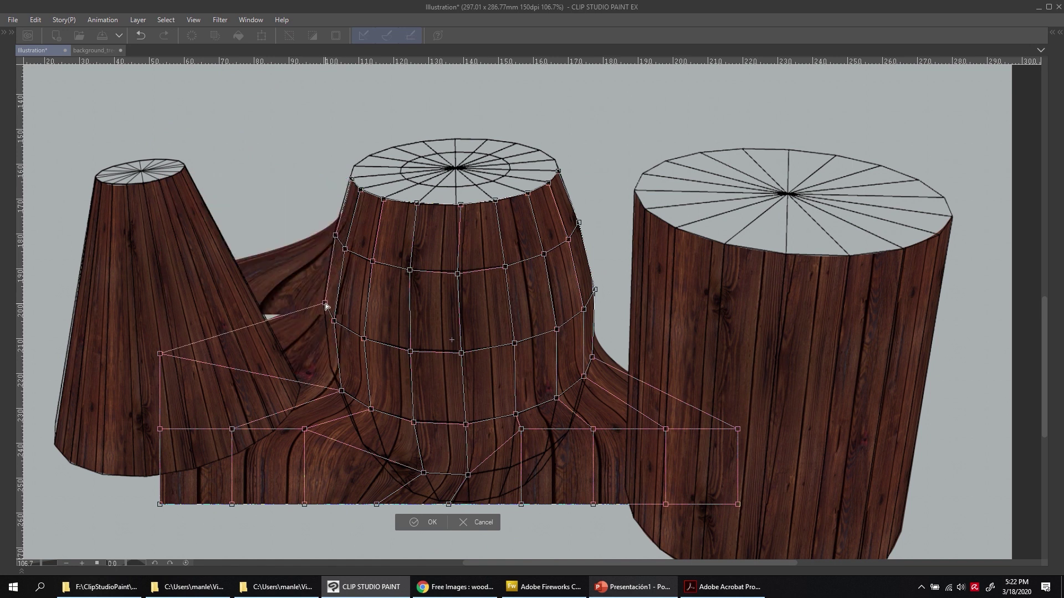
drag(159, 353, 329, 370)
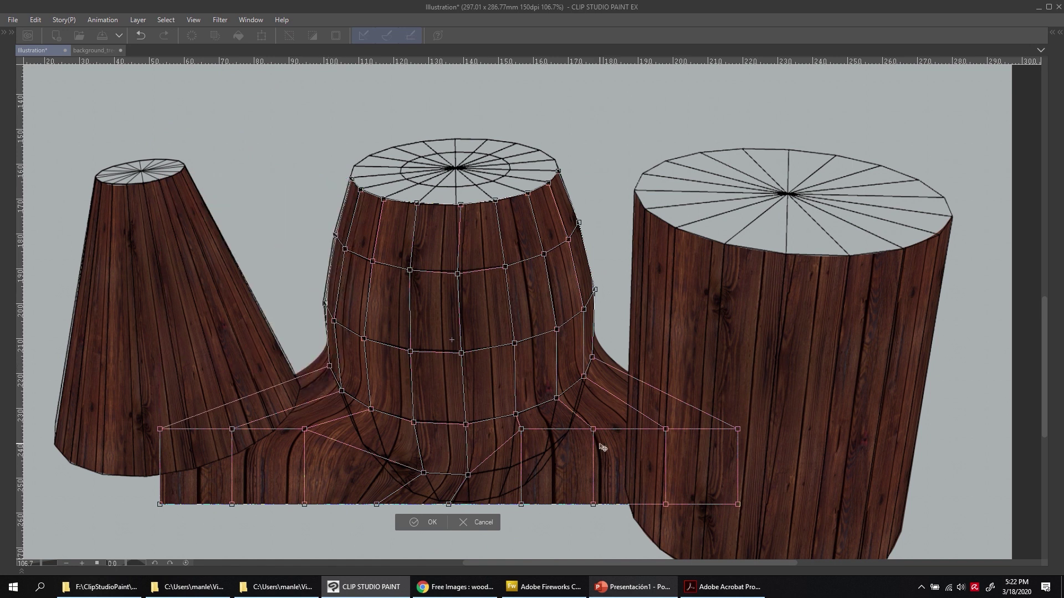
Fit the lowest points of the fifth to seventh columns to the barrel's base, and the sixth and seventh columns to its fourth ring
scroll(637, 305, down, 3)
drag(456, 397, 472, 398)
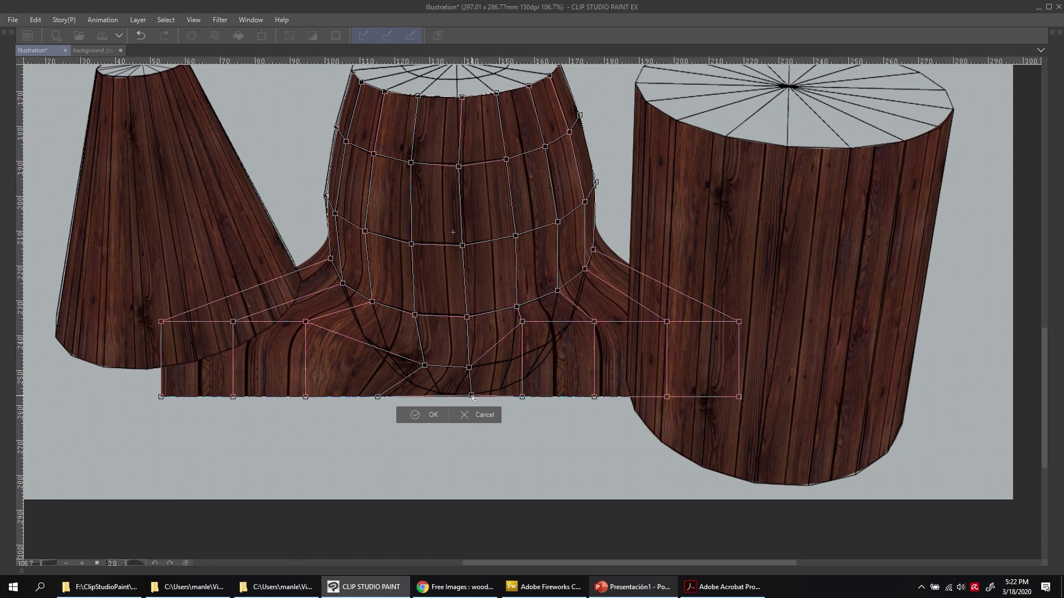
drag(521, 322, 512, 360)
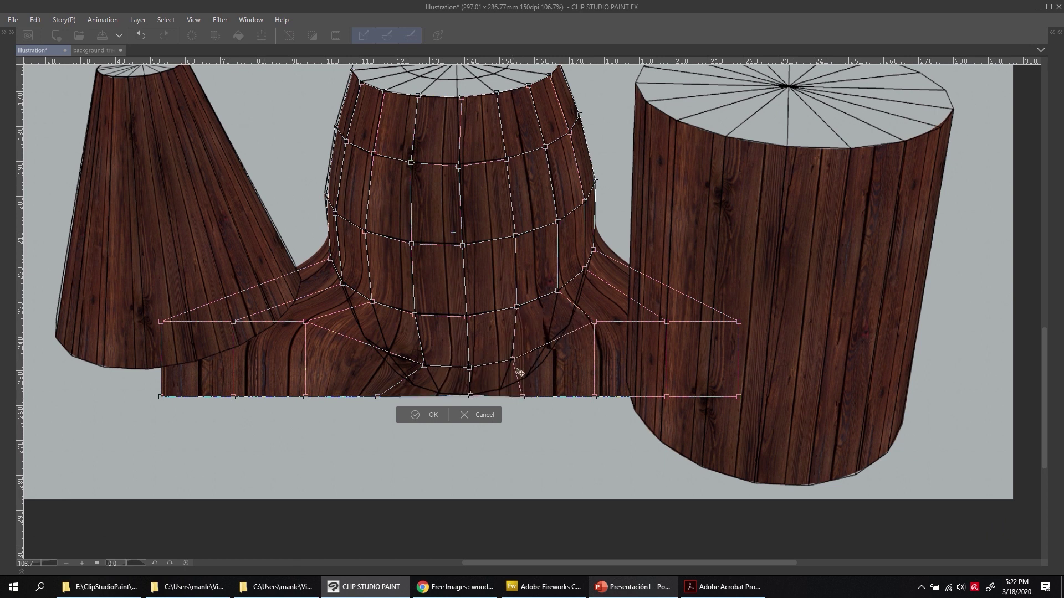
drag(522, 396, 500, 391)
drag(594, 321, 546, 345)
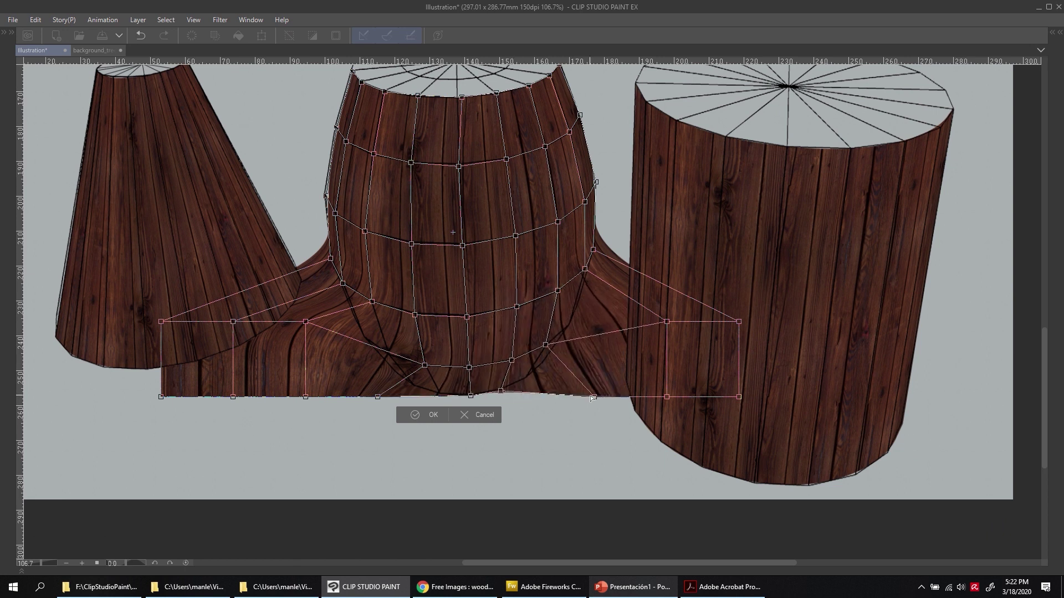
drag(593, 397, 527, 374)
Fit the remaining lower points of the two rightmost lattice columns to the barrel's lower right outline
mouse_move(561, 334)
mouse_down()
mouse_move(580, 330)
mouse_move(569, 326)
mouse_up()
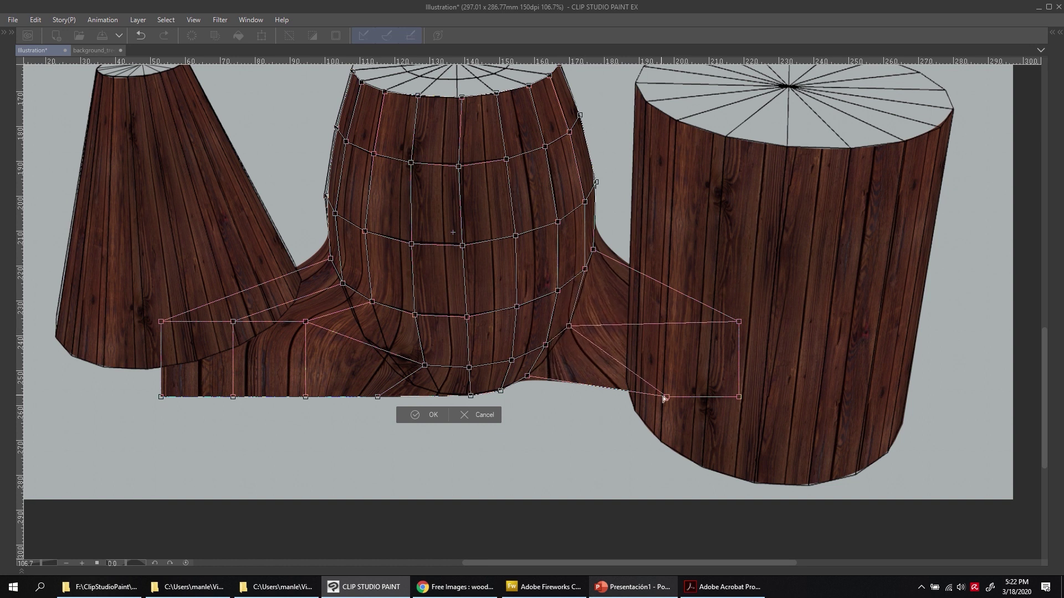
drag(666, 397, 548, 357)
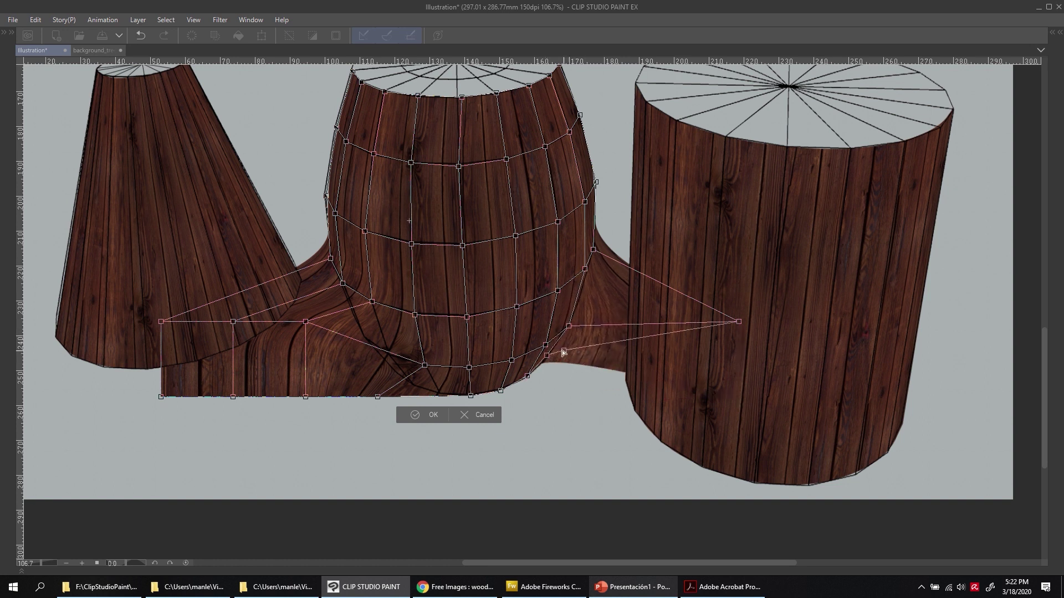
drag(739, 321, 574, 320)
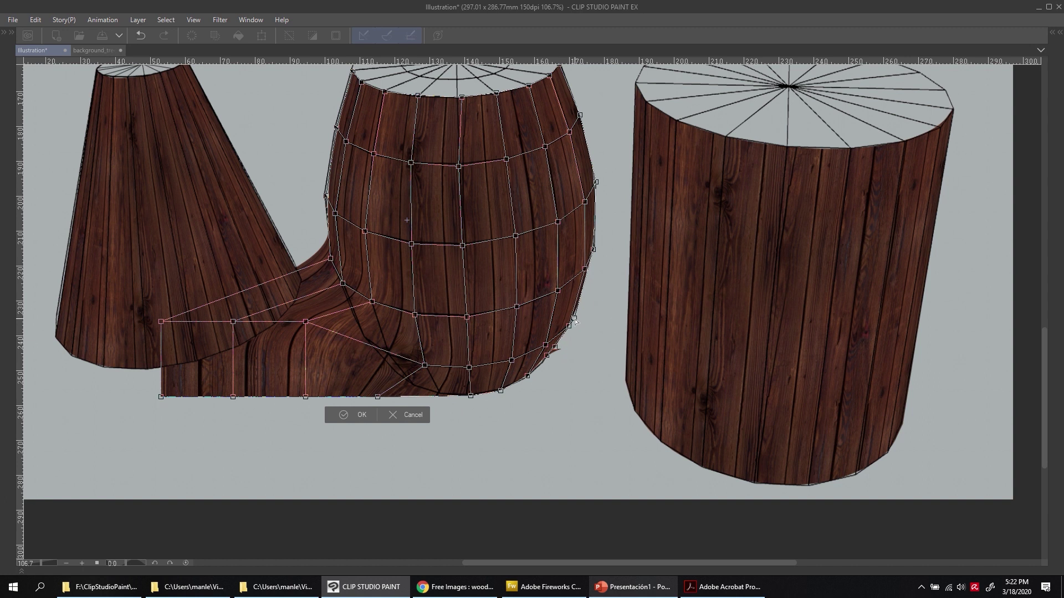
Fit the remaining lower points of the four leftmost columns to the barrel's lower left outline and apply the mesh transformation
drag(379, 397, 456, 420)
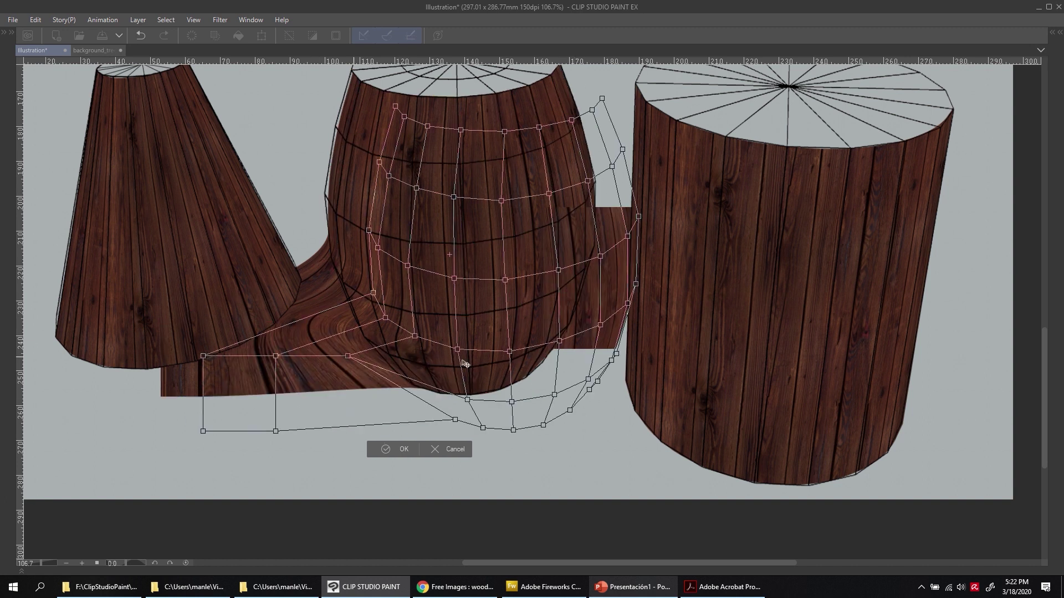
key(ctrl+z)
drag(305, 322, 390, 359)
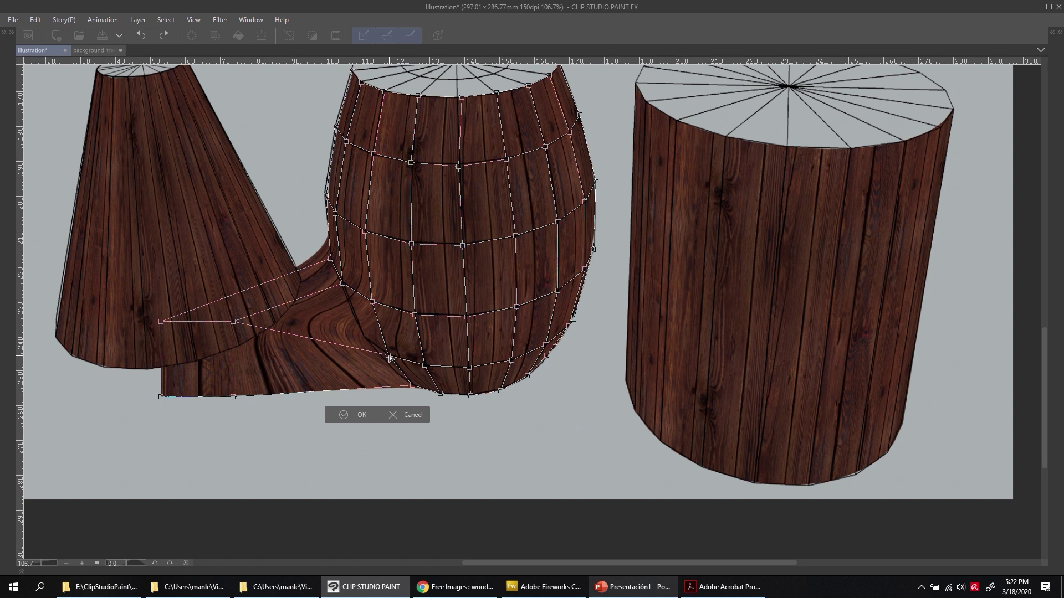
drag(233, 323, 366, 341)
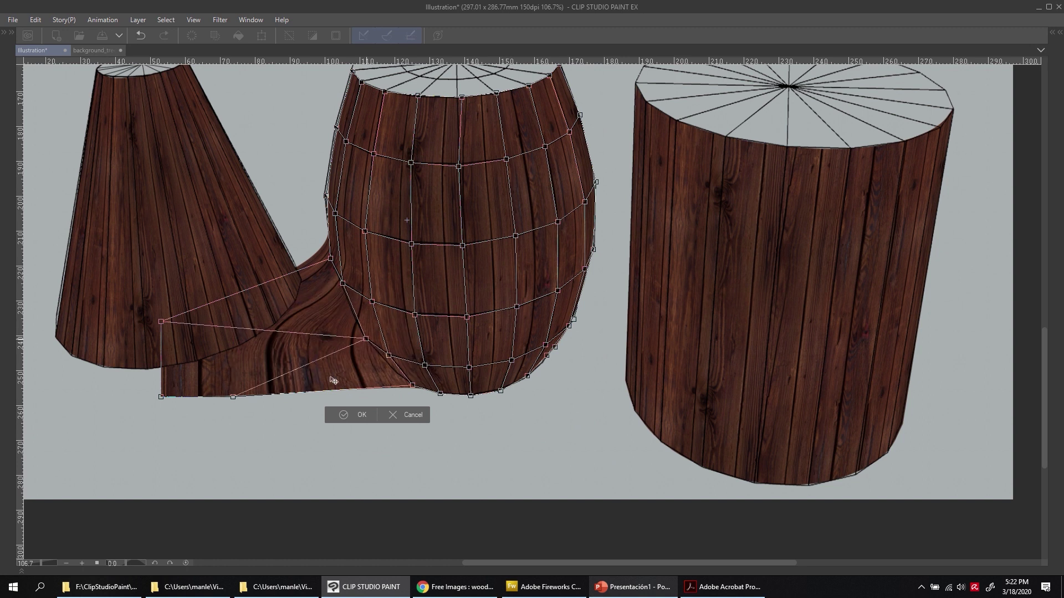
drag(233, 397, 395, 375)
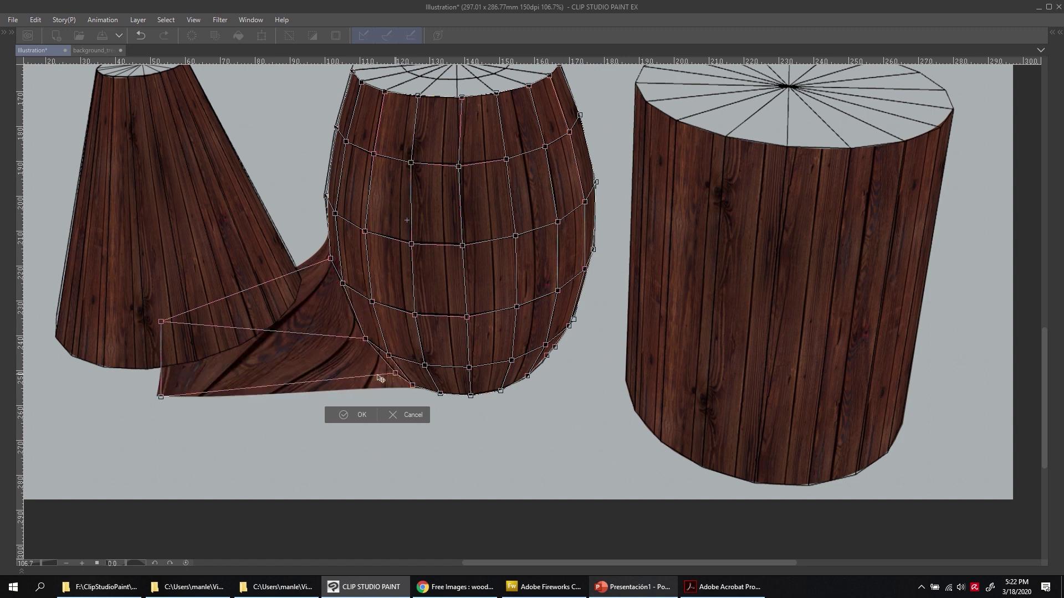
drag(160, 397, 390, 370)
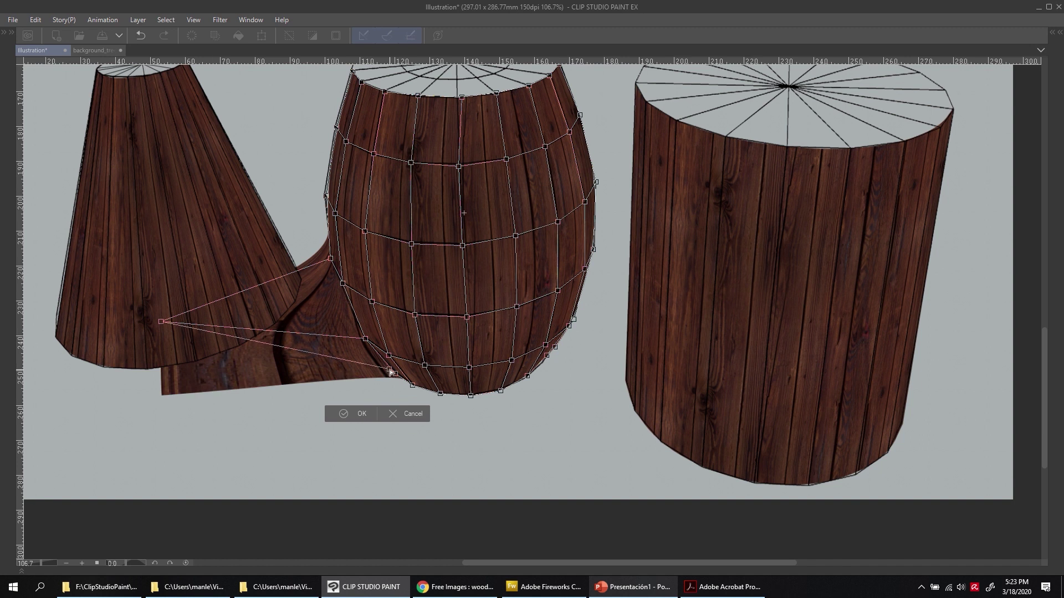
drag(161, 322, 355, 326)
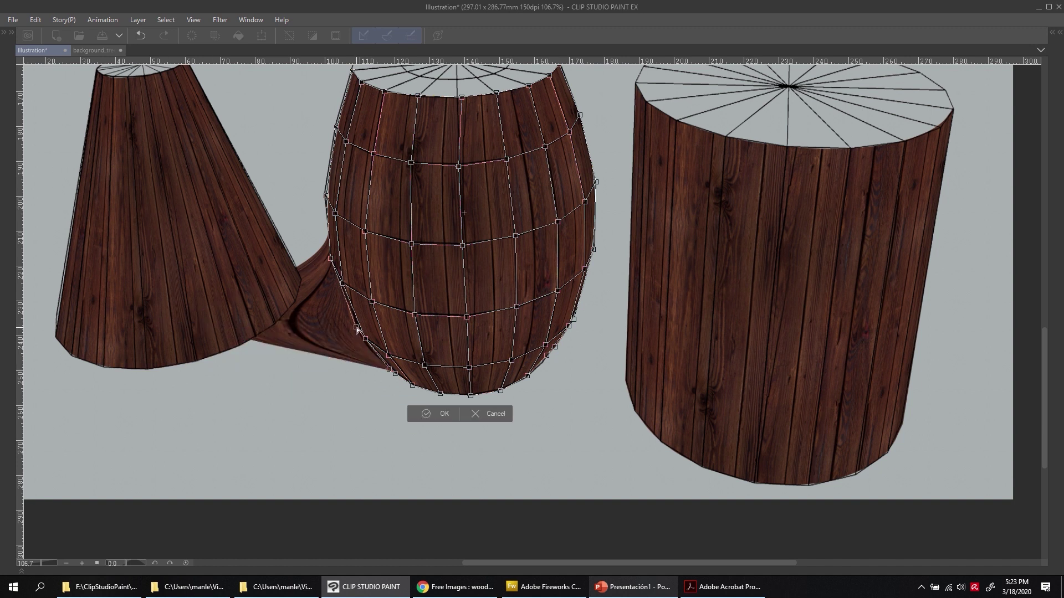
key(Return)
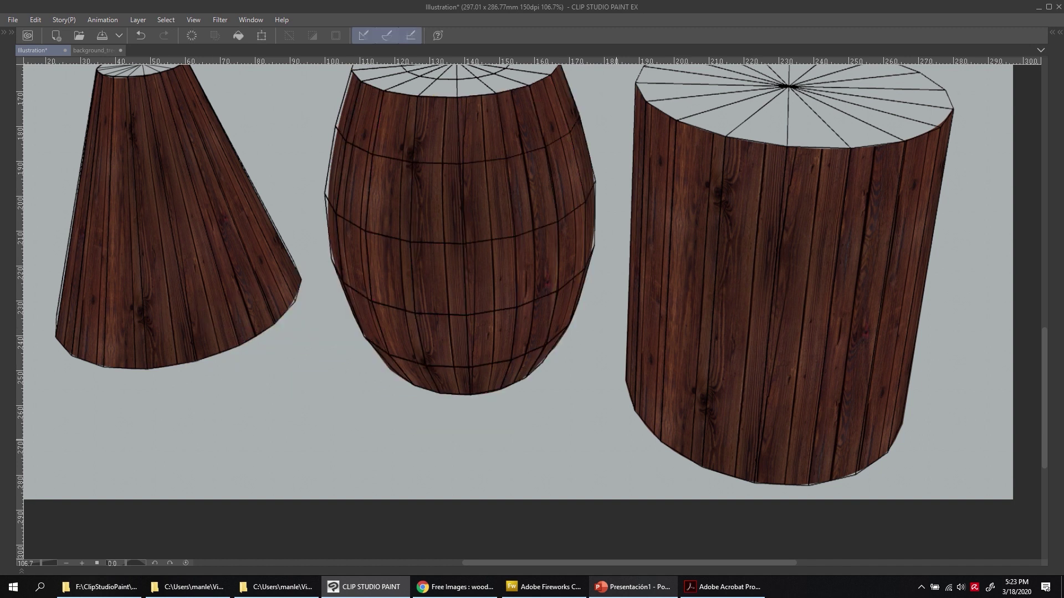
drag(696, 298, 557, 359)
scroll(642, 323, down, 4)
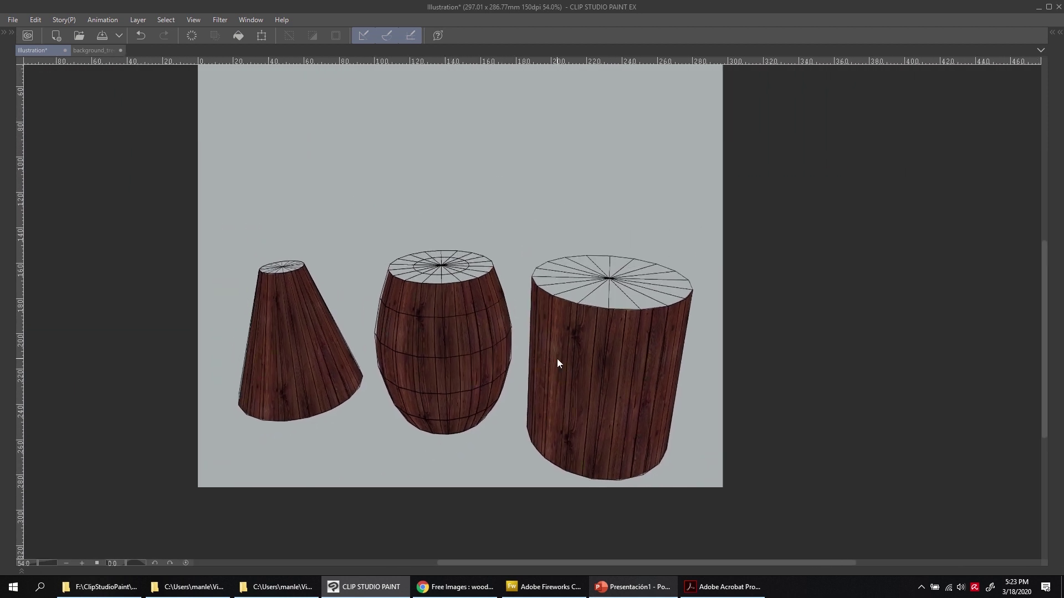
Merge the cone, cylinder and Barrel layers into a single layer
key(Tab)
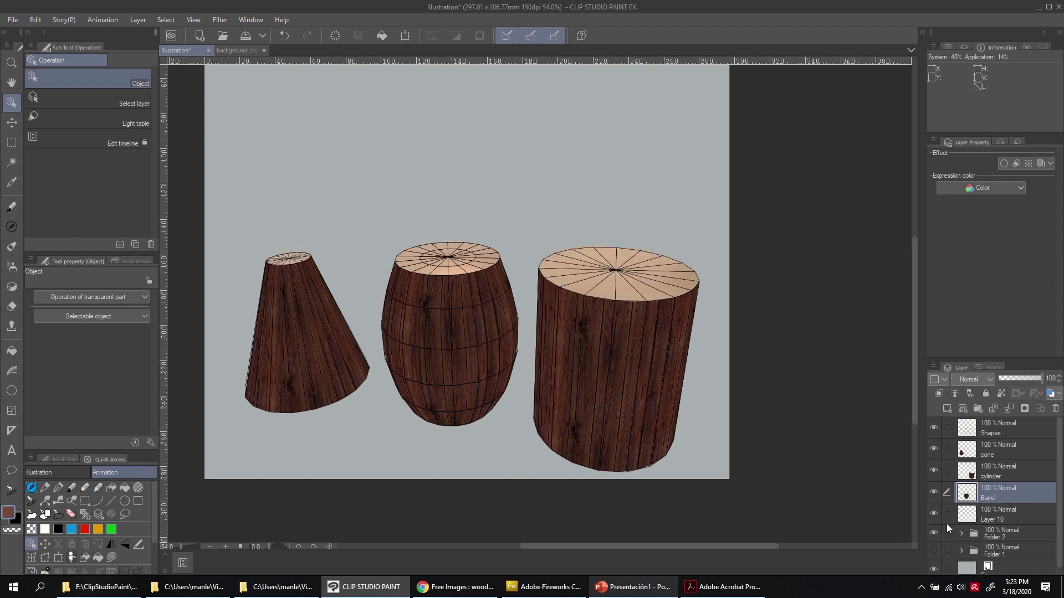
click(995, 457)
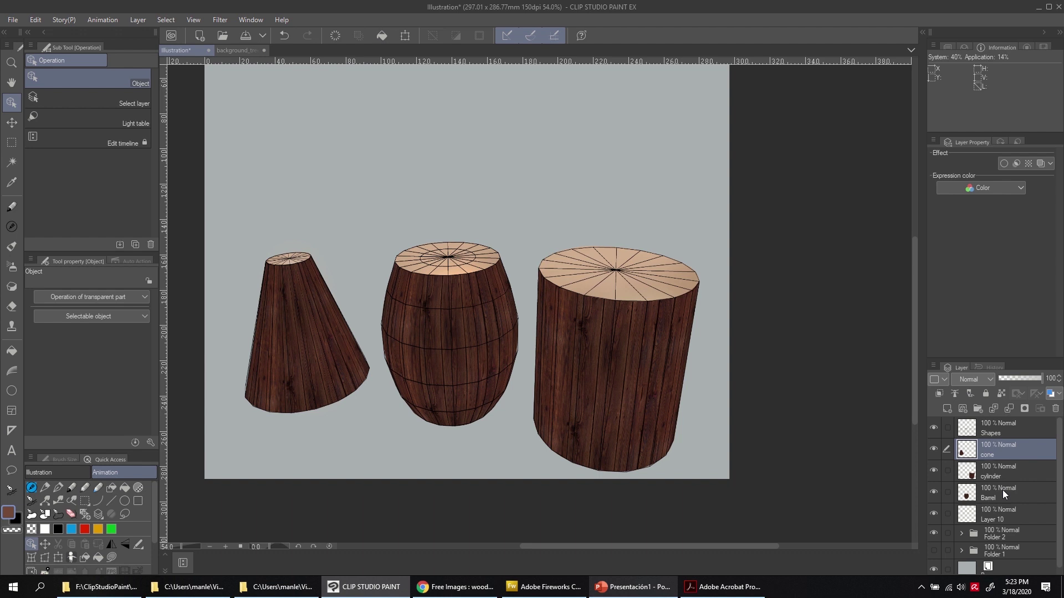
right_click(1004, 494)
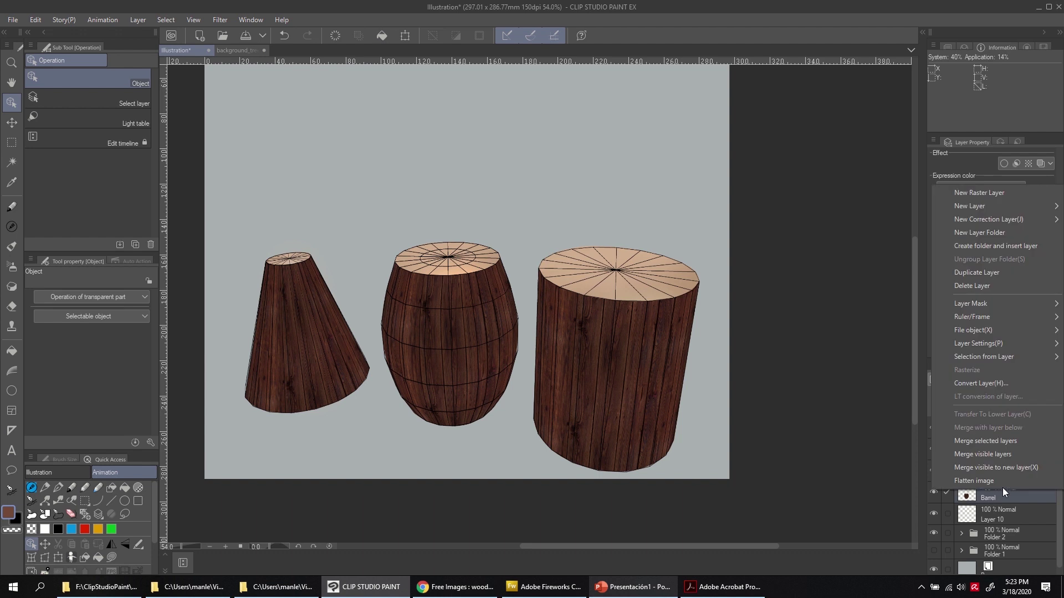
click(1009, 443)
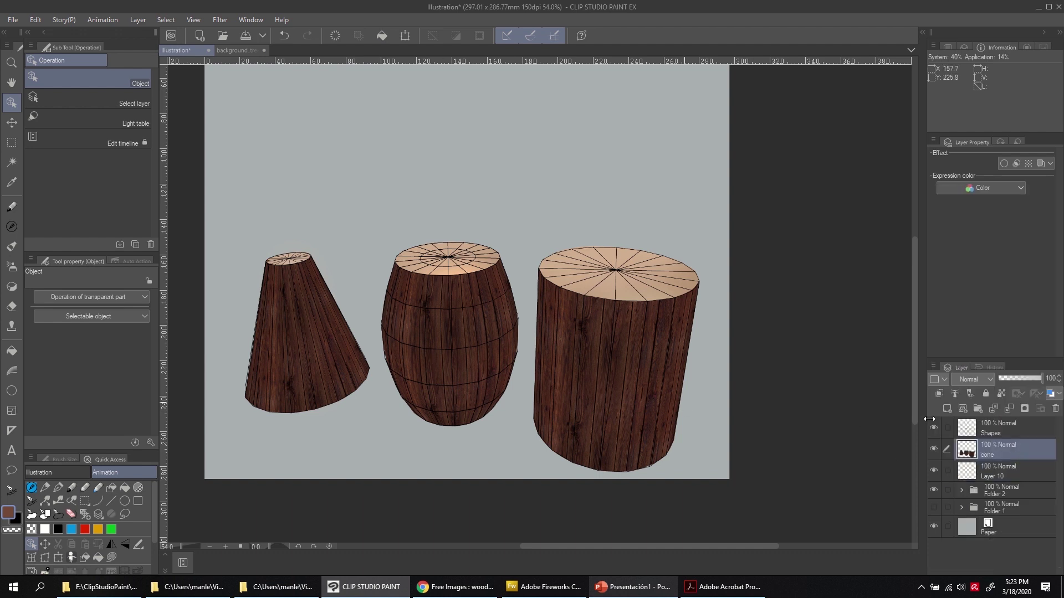
Add a layer named Shadows above the merged wood layer and set its blending mode to Multiply
click(947, 409)
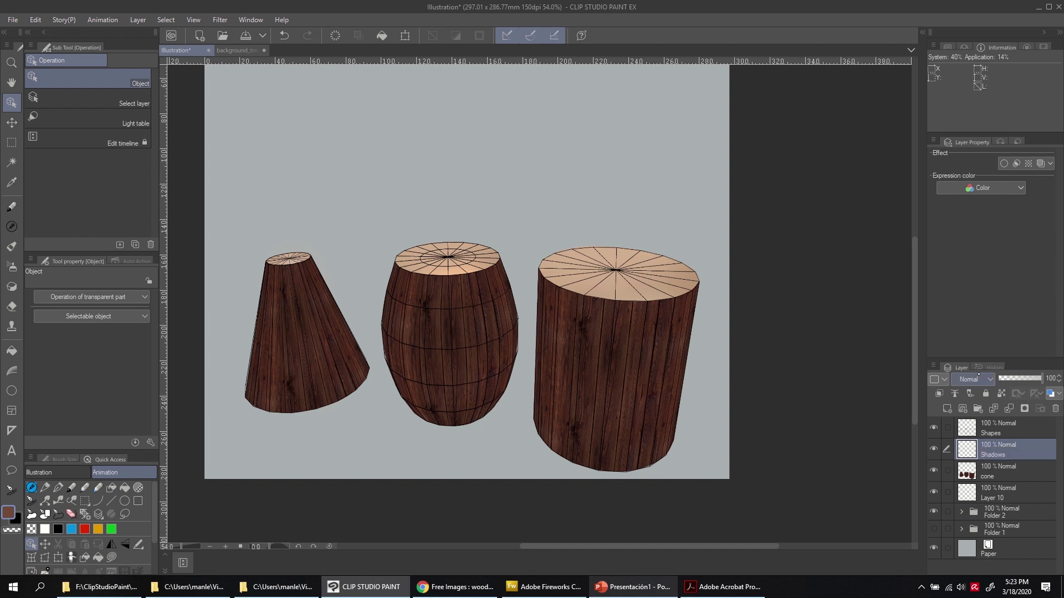
click(990, 379)
click(972, 107)
Paint dark brown (4D210D) shadows on the sides of the three shapes with the Soft airbrush, clipping the Shadows layer to the wood layer
click(11, 267)
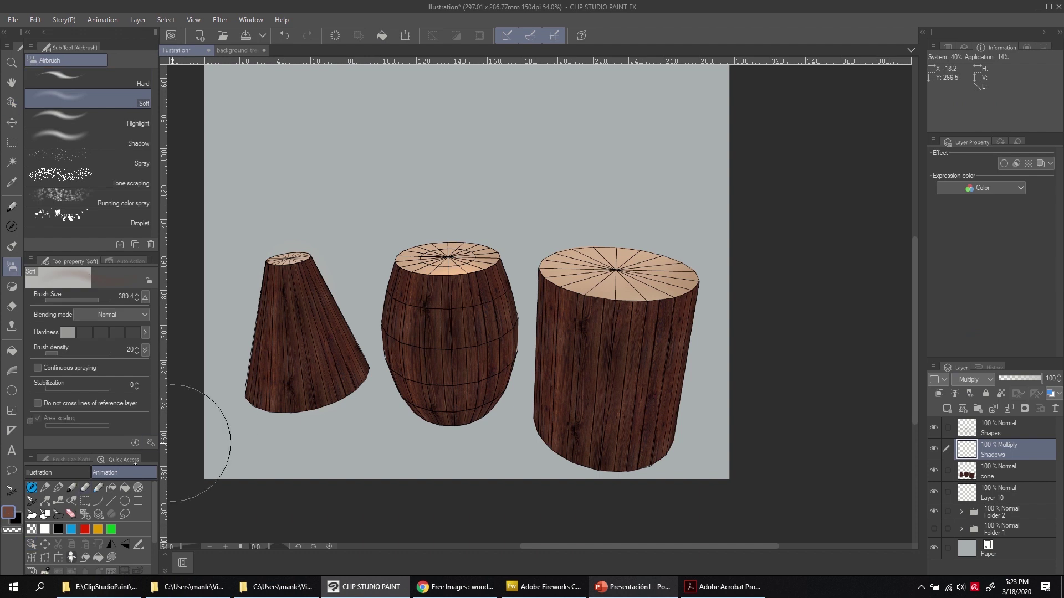
click(9, 512)
click(331, 272)
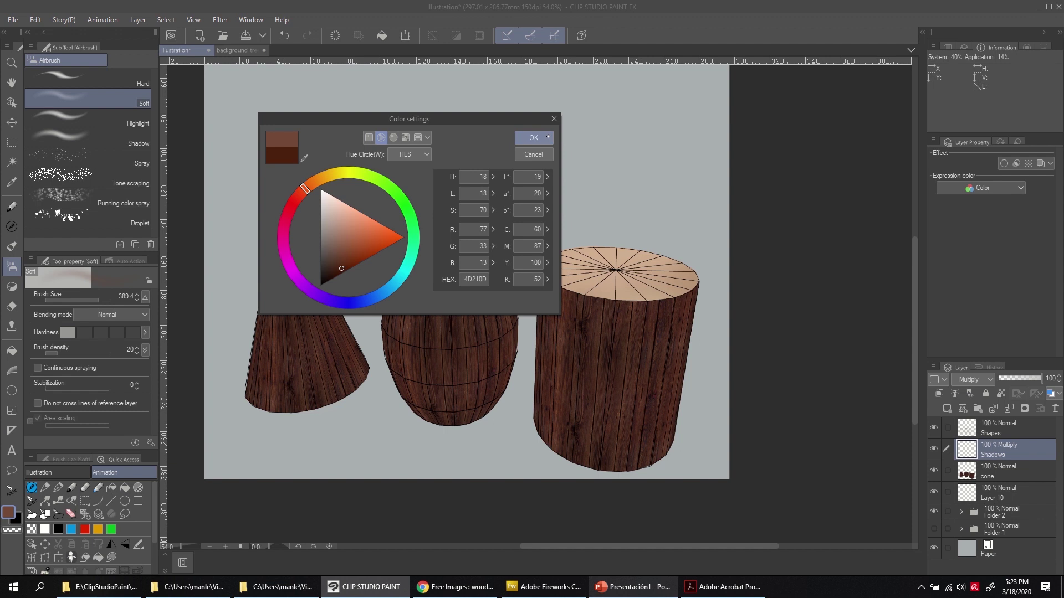
click(534, 138)
mouse_move(253, 361)
mouse_down()
mouse_move(258, 311)
mouse_move(250, 404)
mouse_up()
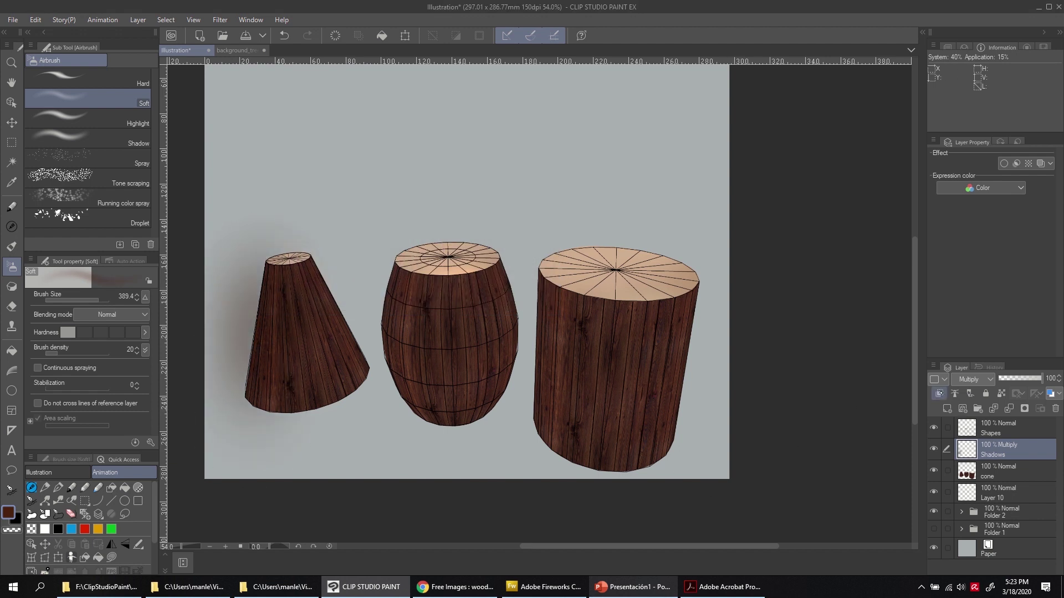
click(938, 393)
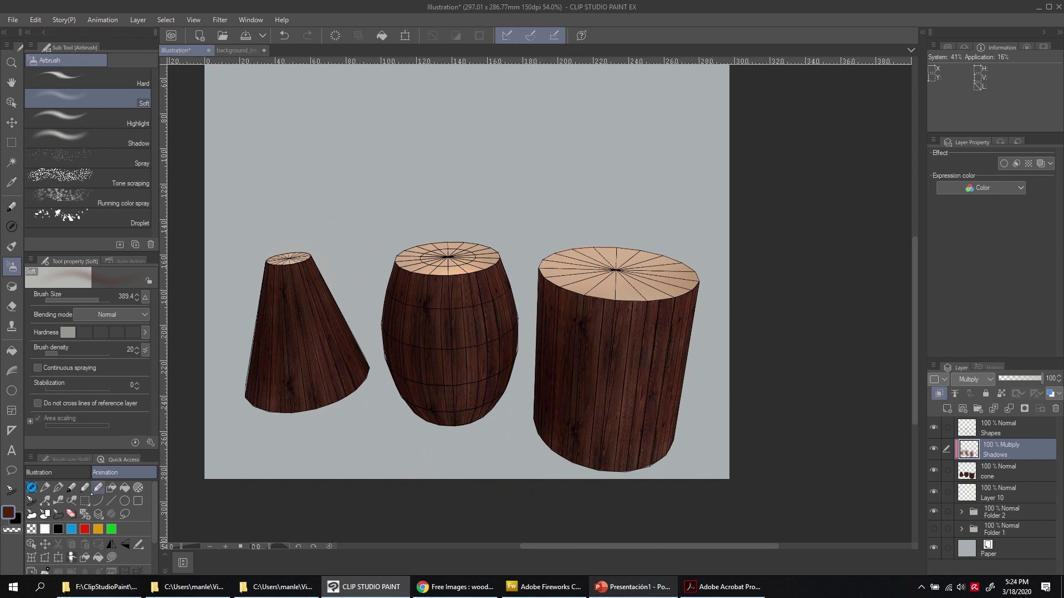
Deepen the shadows along the shapes' edges with a darker brown (1F0E06) using the Soft airbrush at size 200
click(8, 513)
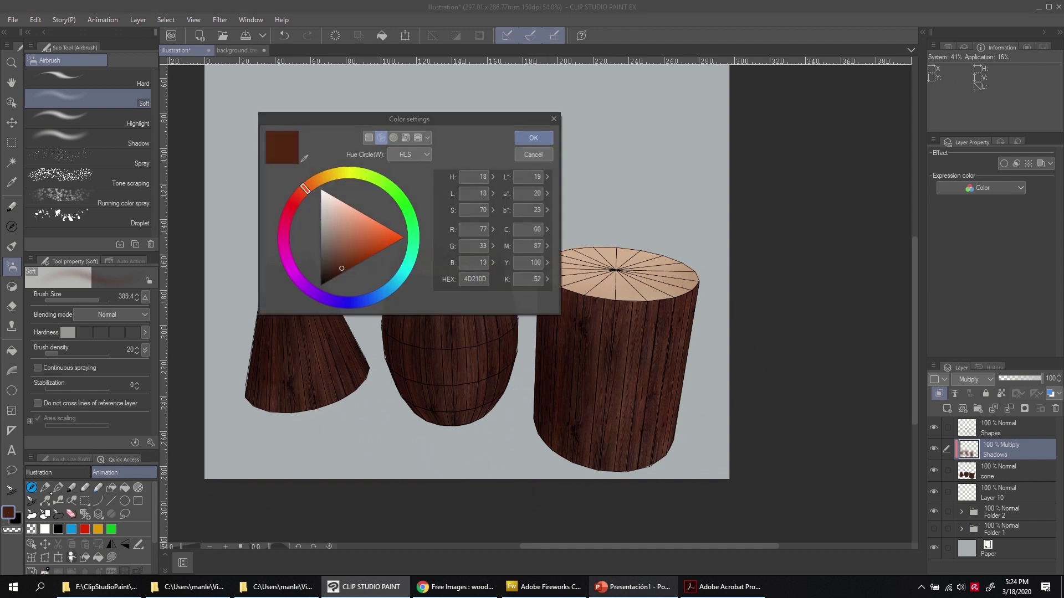
click(332, 276)
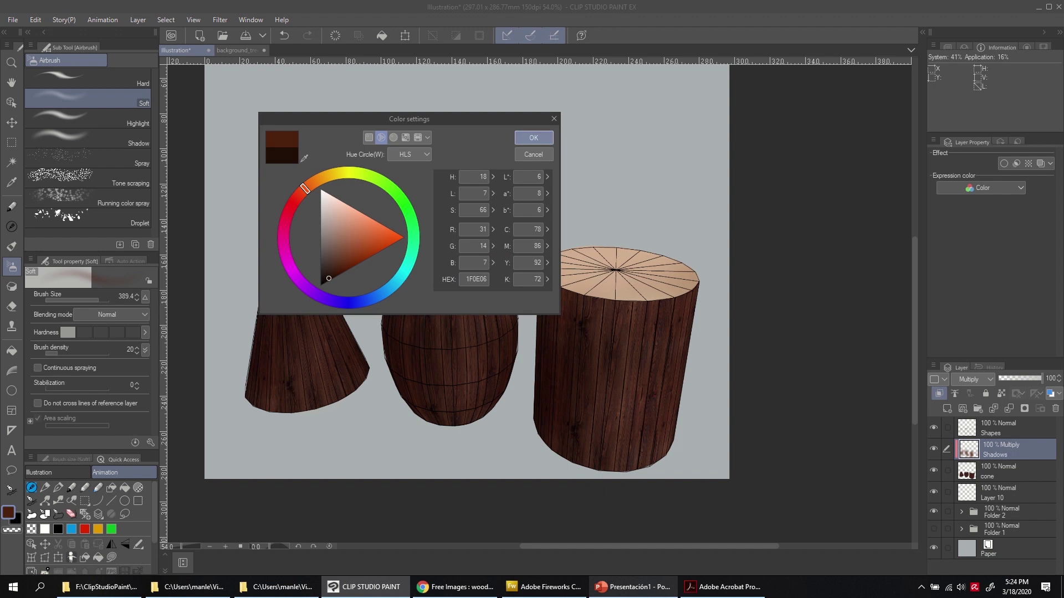
click(532, 143)
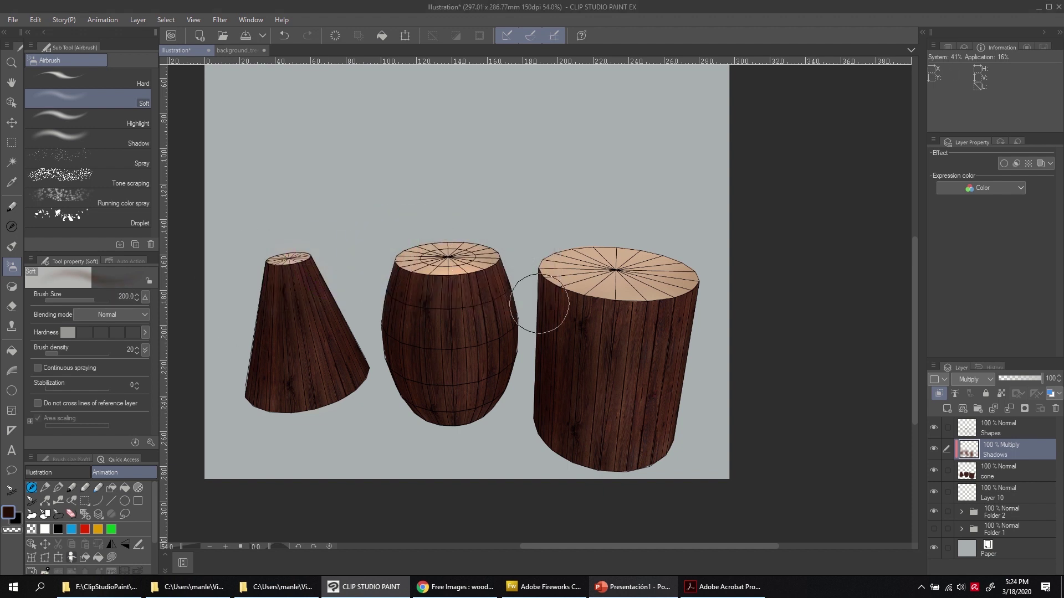
mouse_move(259, 343)
mouse_down()
mouse_move(262, 268)
mouse_move(244, 385)
mouse_move(256, 291)
mouse_up()
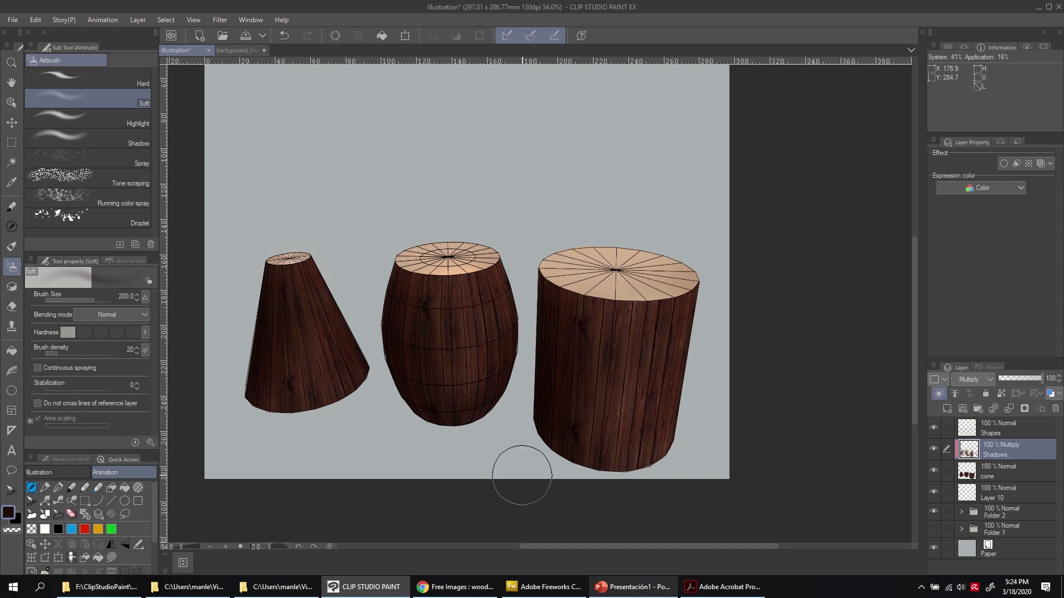
Add a Color dodge layer between the Shapes and Shadows layers, and hide the Shapes wireframe layer
click(995, 428)
click(947, 409)
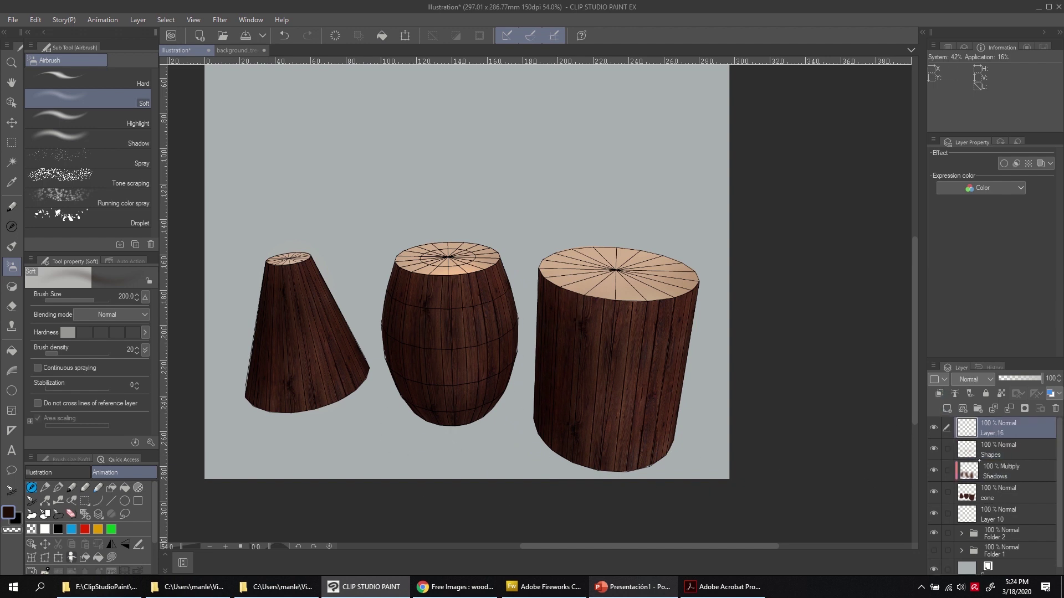
drag(971, 434, 972, 449)
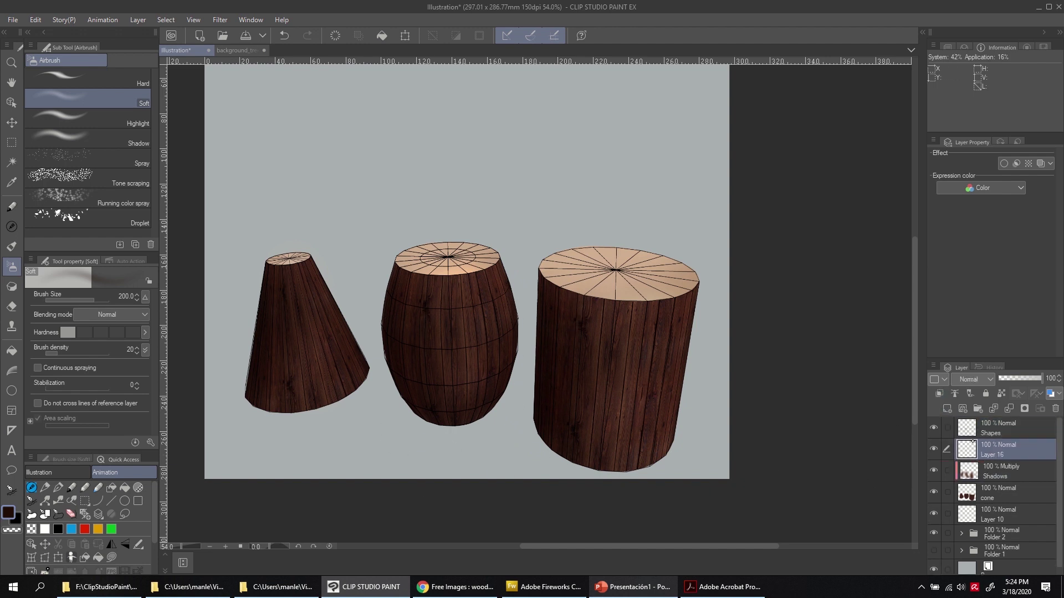
click(934, 427)
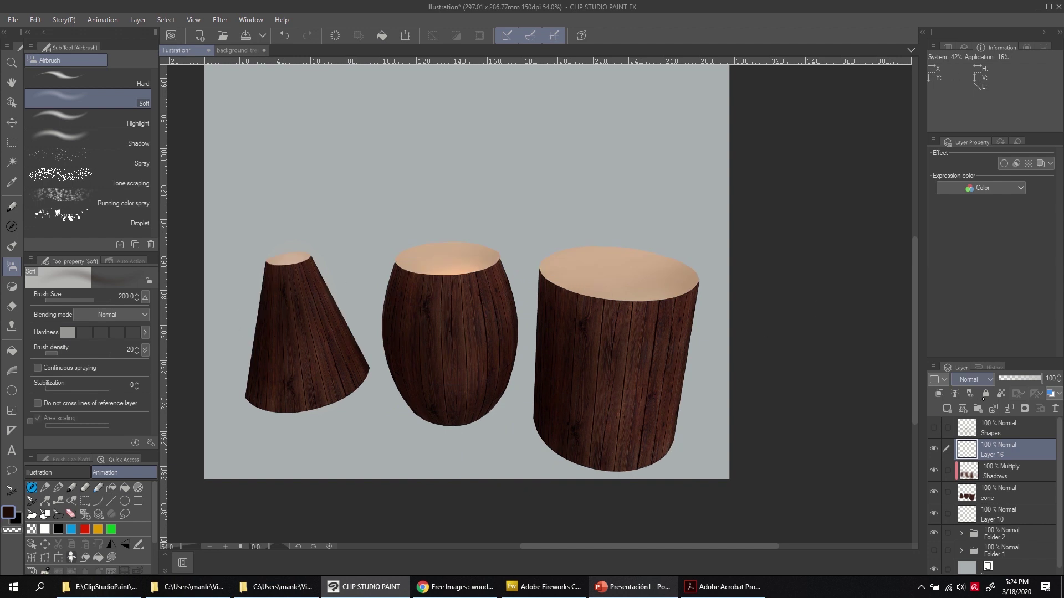
click(974, 379)
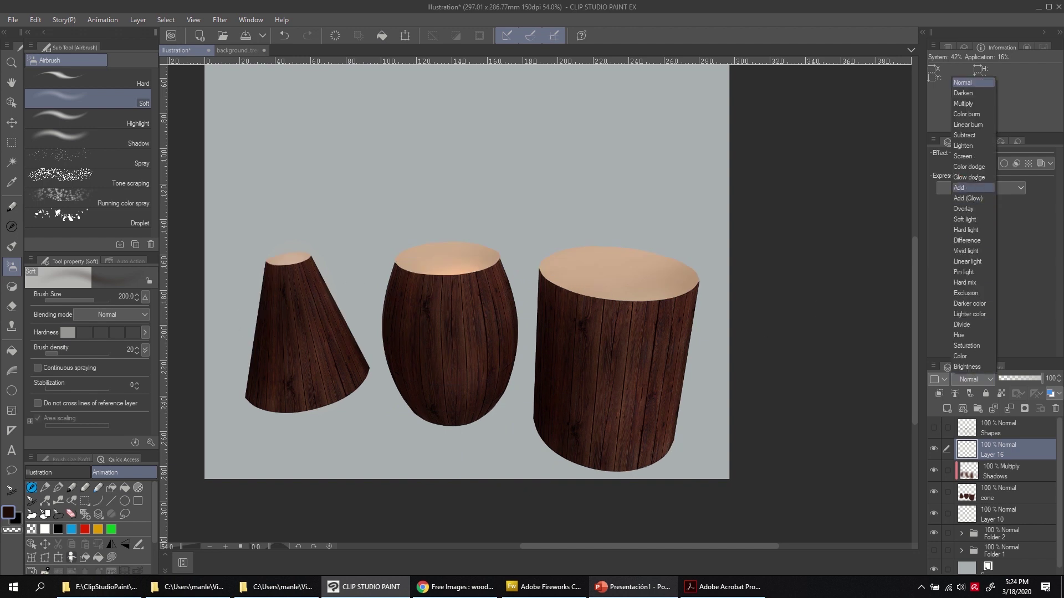
click(977, 167)
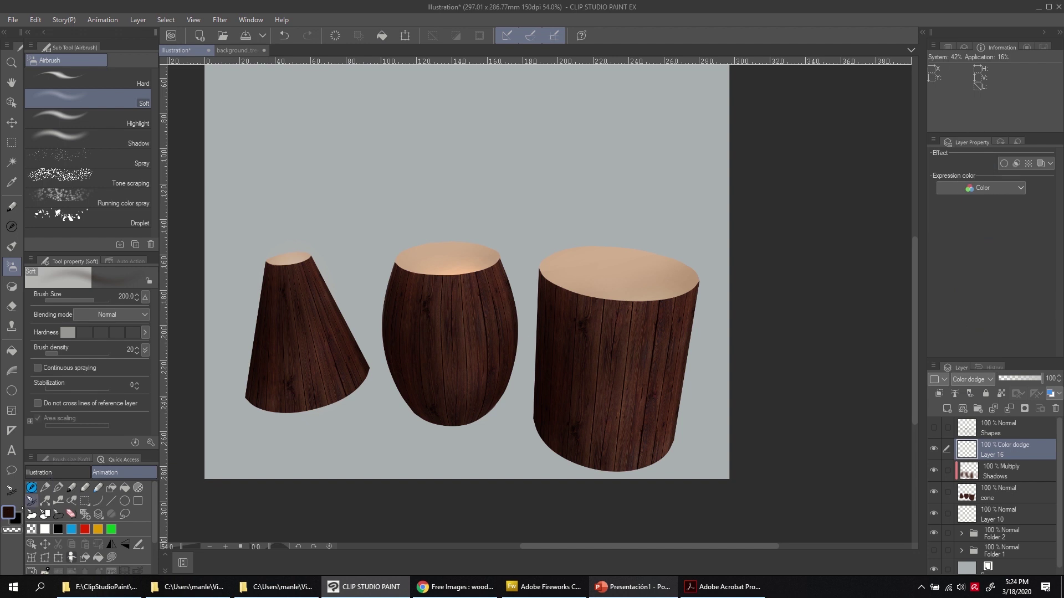
Airbrush pale peach (E1BCAB) highlights down the middle of the cone, barrel and cylinder on the Color dodge layer
click(8, 515)
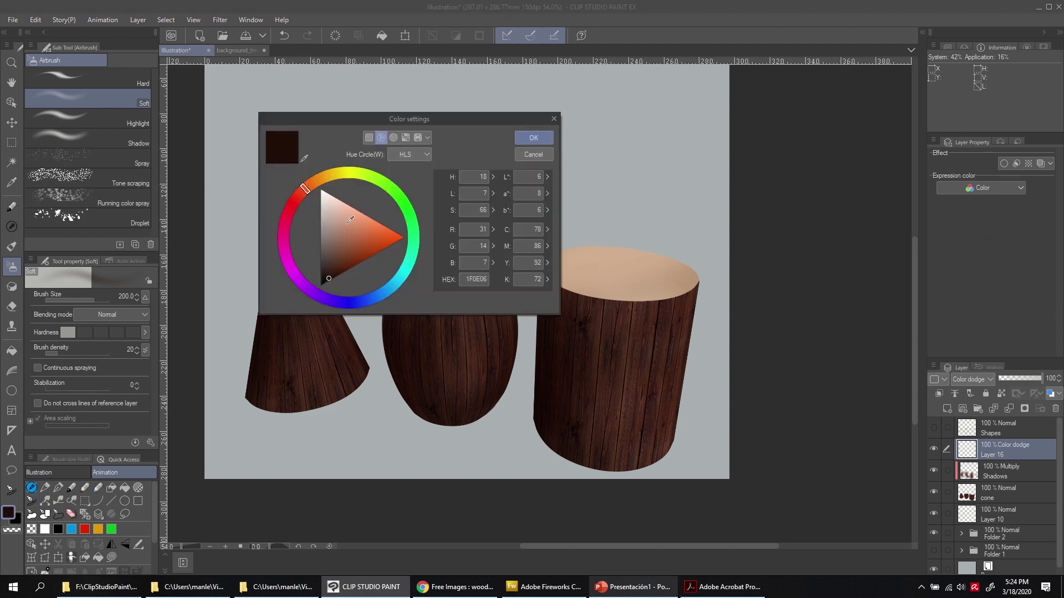
click(347, 214)
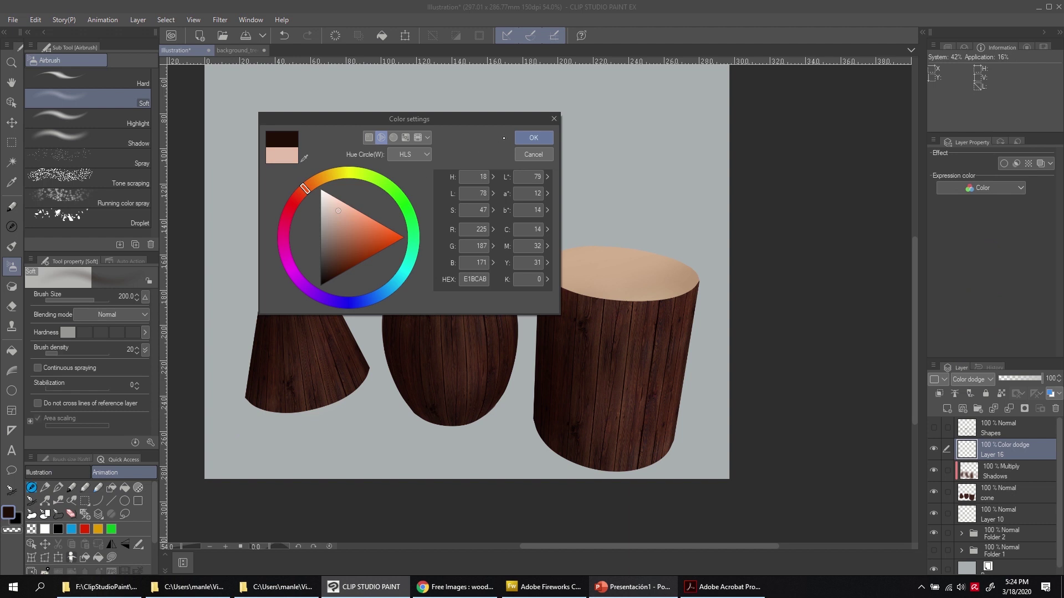
click(533, 138)
mouse_move(310, 322)
mouse_down()
mouse_move(311, 392)
mouse_move(299, 264)
mouse_move(318, 377)
mouse_up()
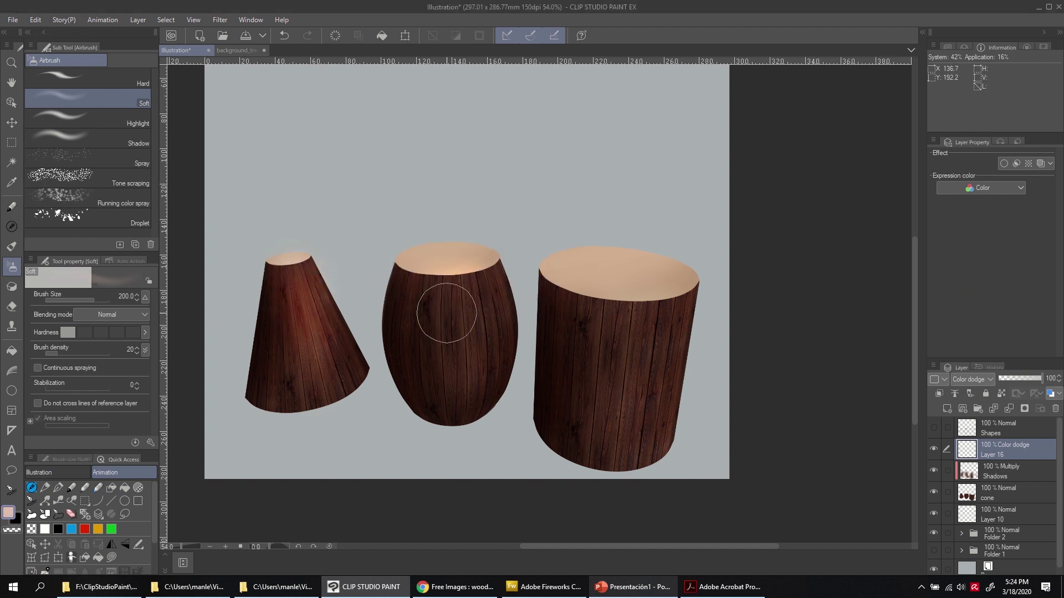
mouse_move(449, 310)
mouse_down()
mouse_move(459, 379)
mouse_move(440, 294)
mouse_move(441, 329)
mouse_move(468, 303)
mouse_move(472, 281)
mouse_move(482, 348)
mouse_move(466, 375)
mouse_move(449, 365)
mouse_move(438, 279)
mouse_move(446, 303)
mouse_up()
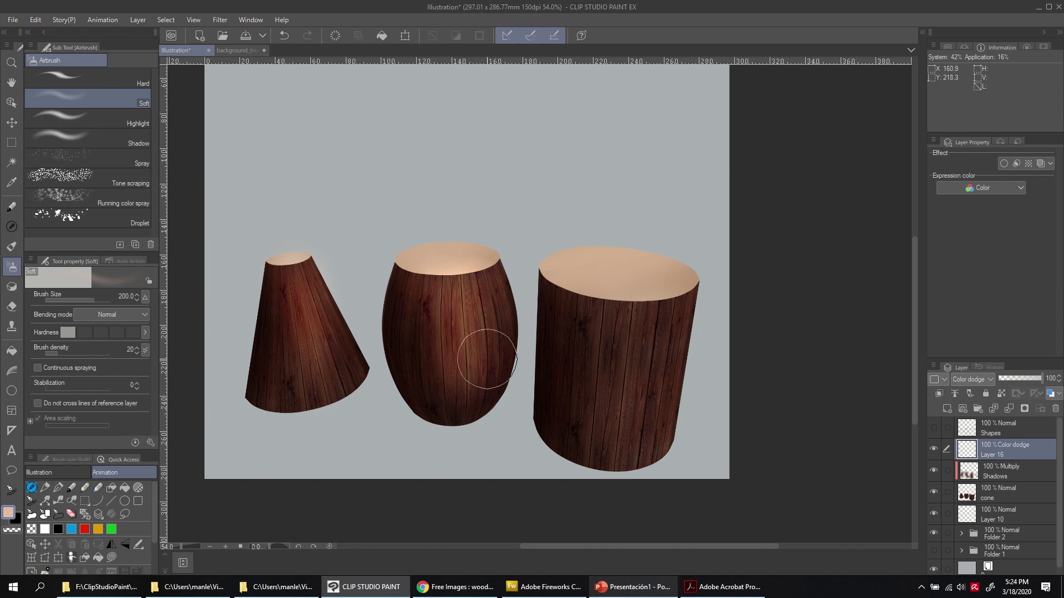
mouse_move(624, 333)
mouse_down()
mouse_move(635, 429)
mouse_move(648, 338)
mouse_move(618, 438)
mouse_move(607, 321)
mouse_move(606, 442)
mouse_move(675, 300)
mouse_move(646, 466)
mouse_move(660, 298)
mouse_move(648, 321)
mouse_move(595, 333)
mouse_move(582, 314)
mouse_up()
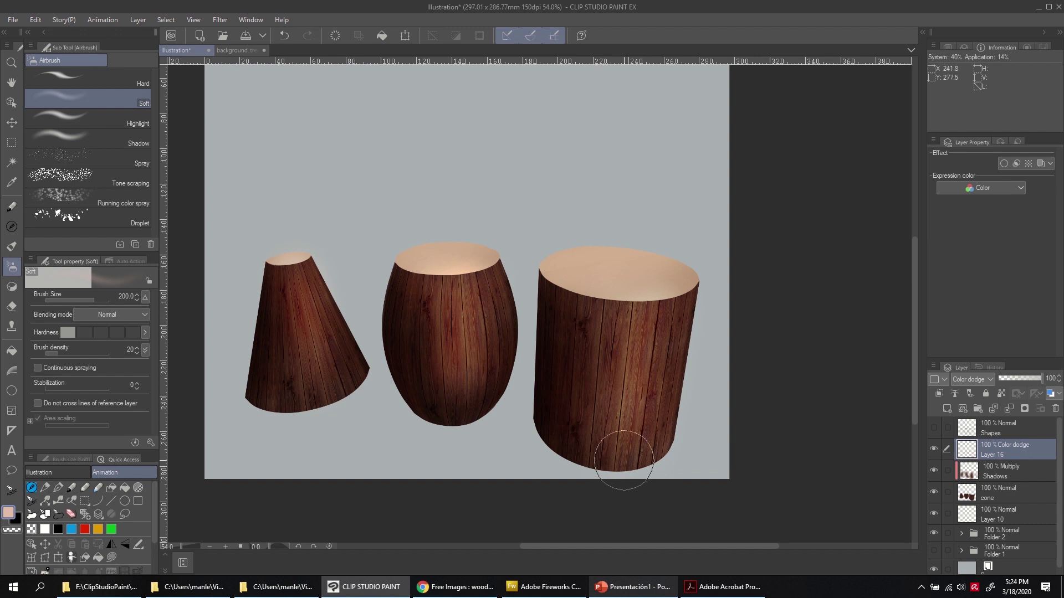
drag(624, 461, 610, 467)
Set the Shadows layer's opacity to 75% and group the Color dodge, Shadows, cone and Layer 10 layers into a collapsed folder
click(1015, 469)
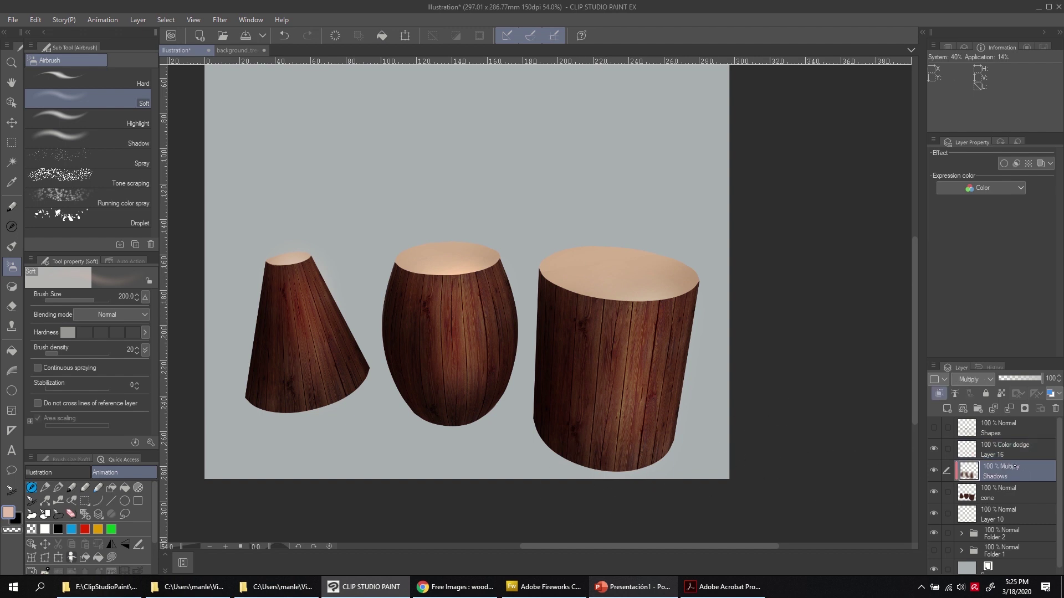
click(1031, 379)
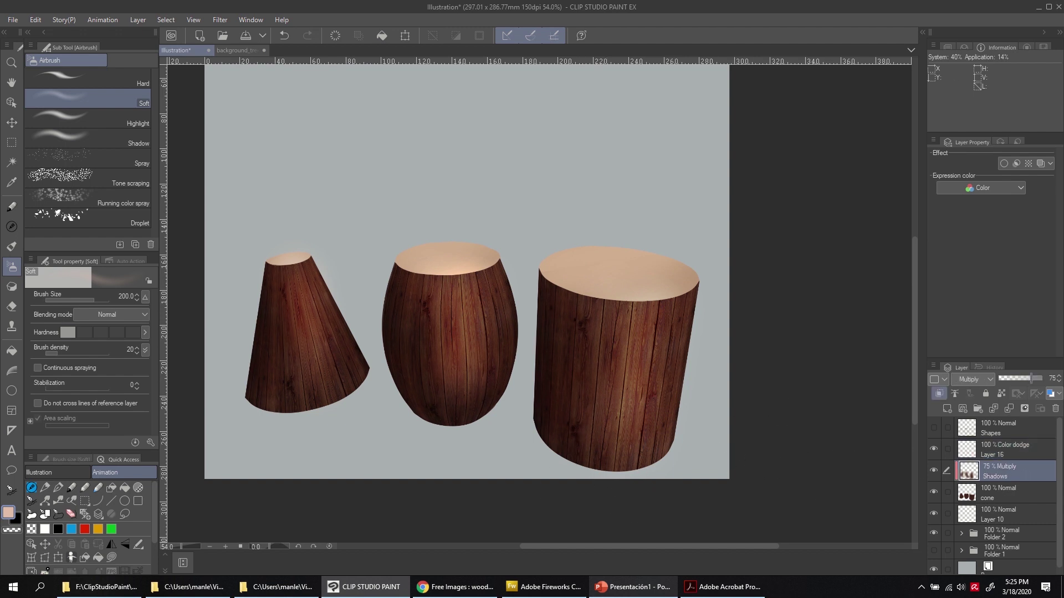
click(1014, 456)
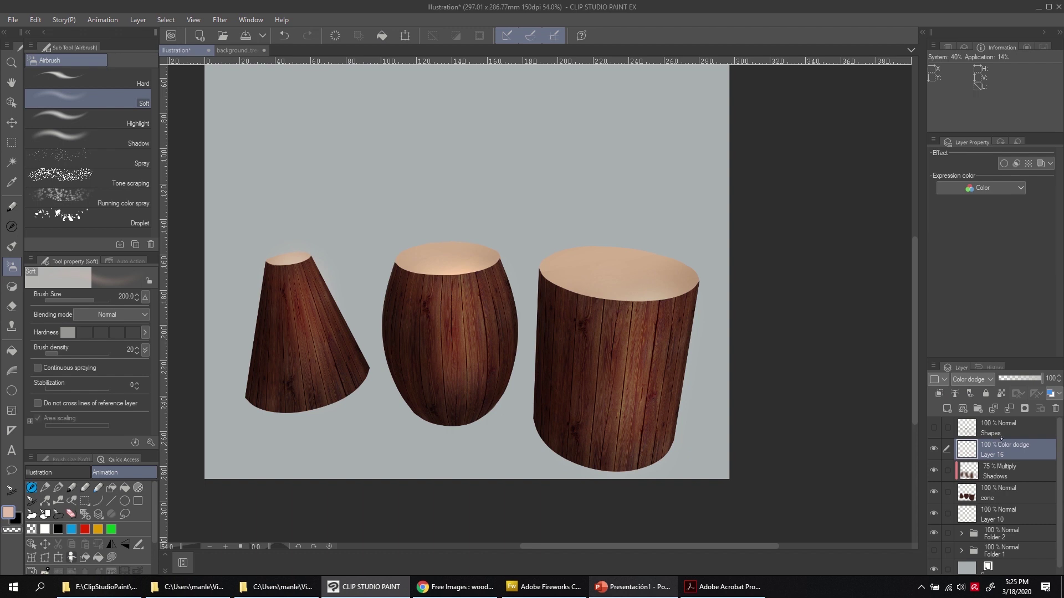
shift+click(1004, 510)
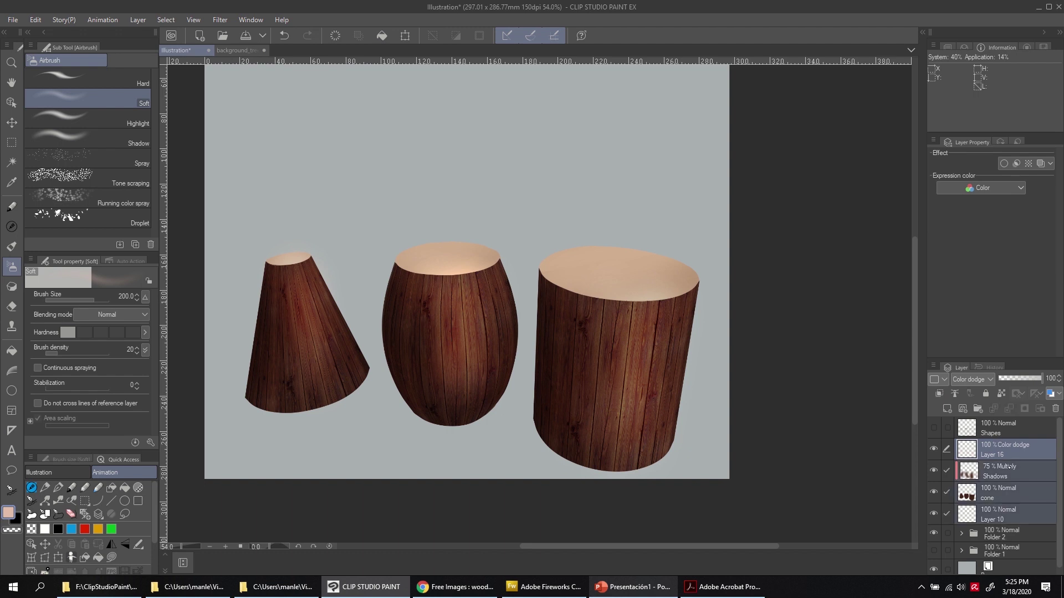
key(ctrl+g)
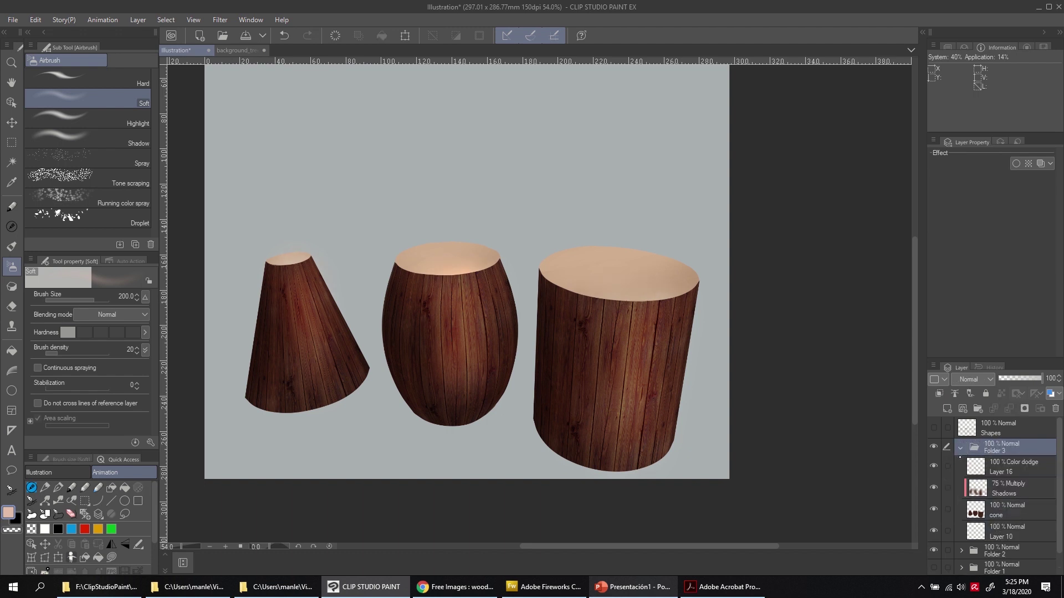
click(960, 448)
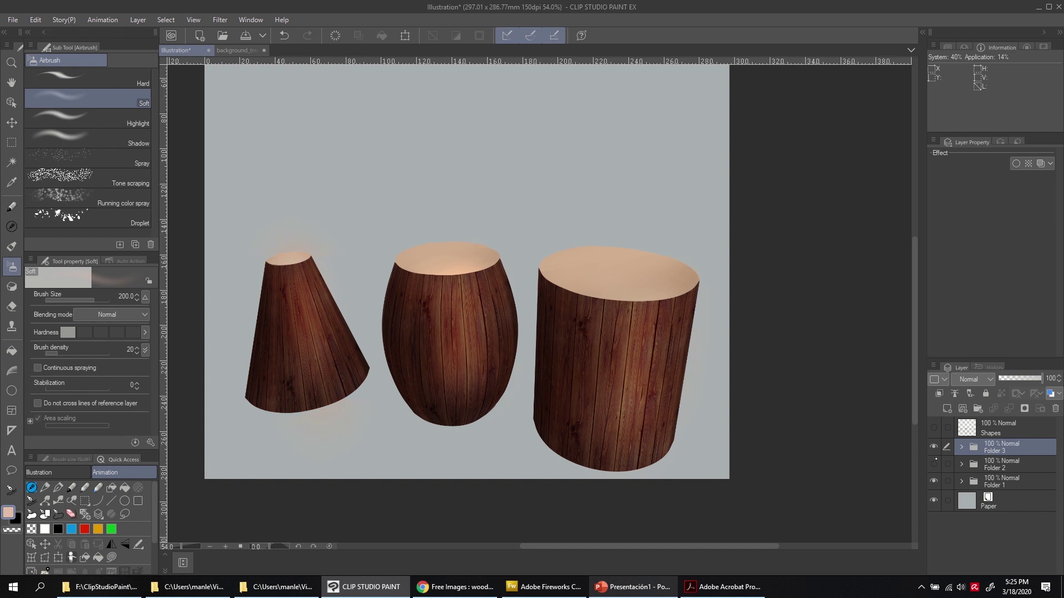
Toggle the visibility of the wood-texture folder to compare it with the brick-texture version in Folder 1
click(934, 447)
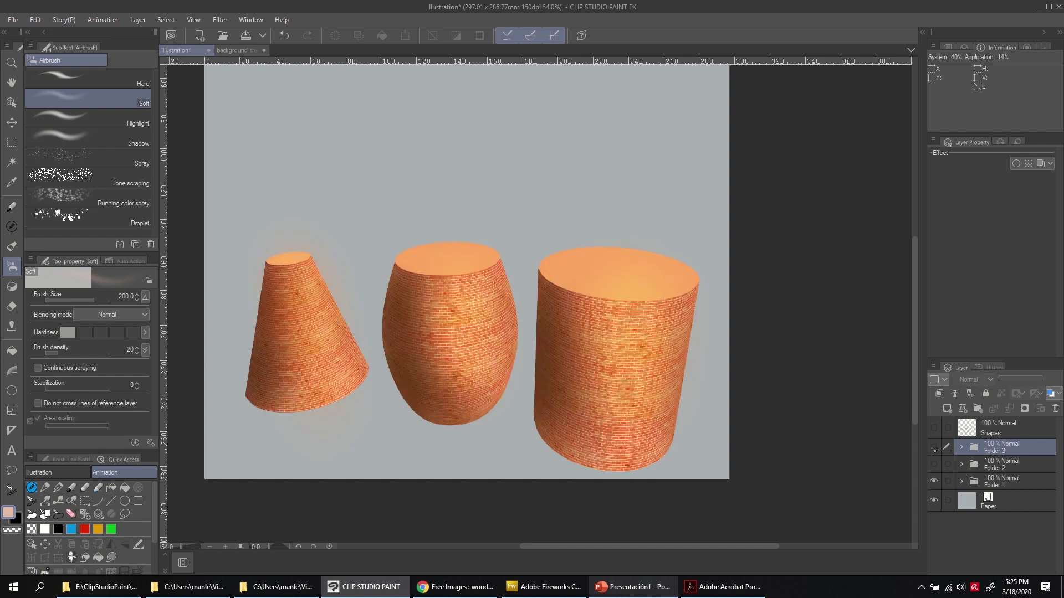
click(934, 447)
click(934, 447)
click(934, 447)
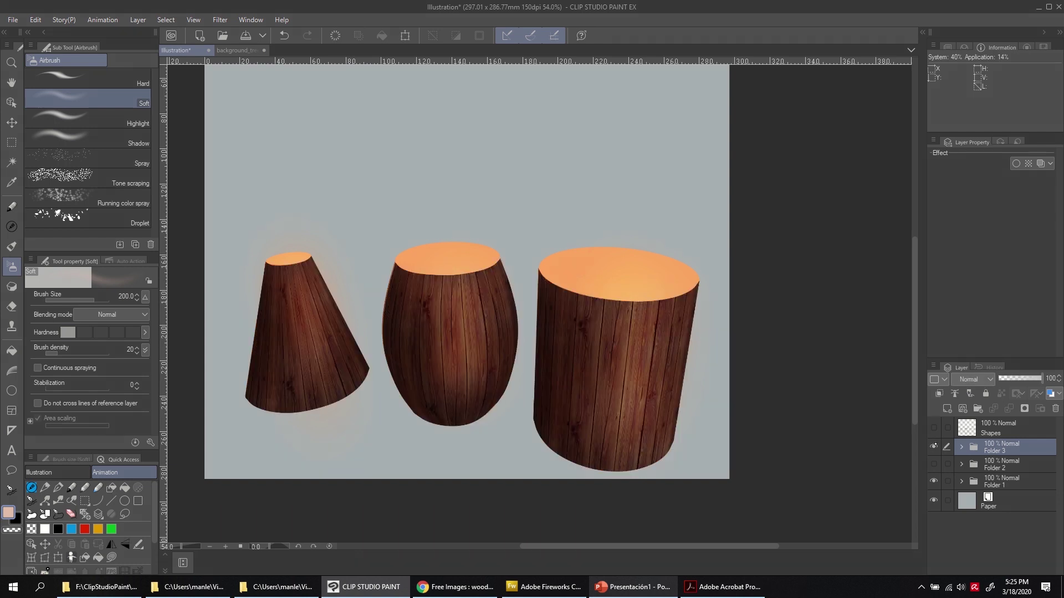